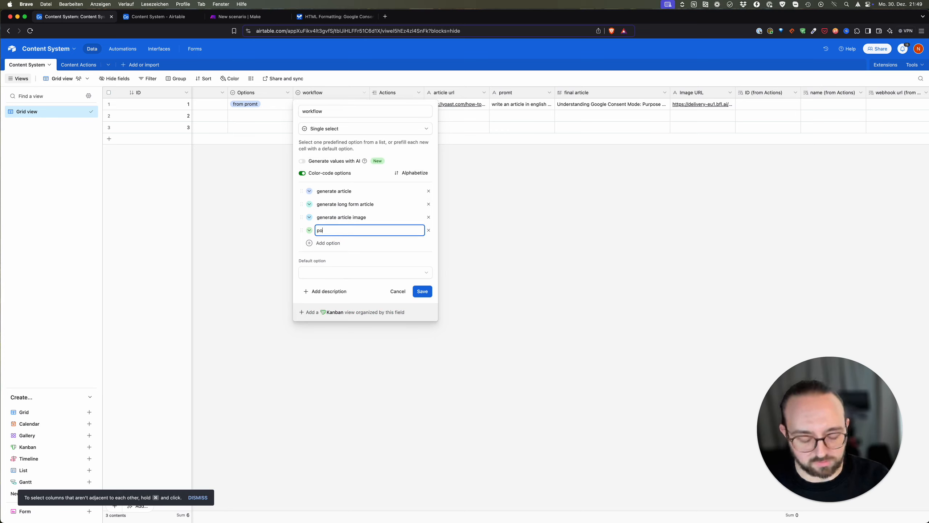
Add a "publish to WordPress" option to the workflow single-select field, save it, and check the choices in the first record.
key(BackSpace)
key(BackSpace)
key(BackSpace)
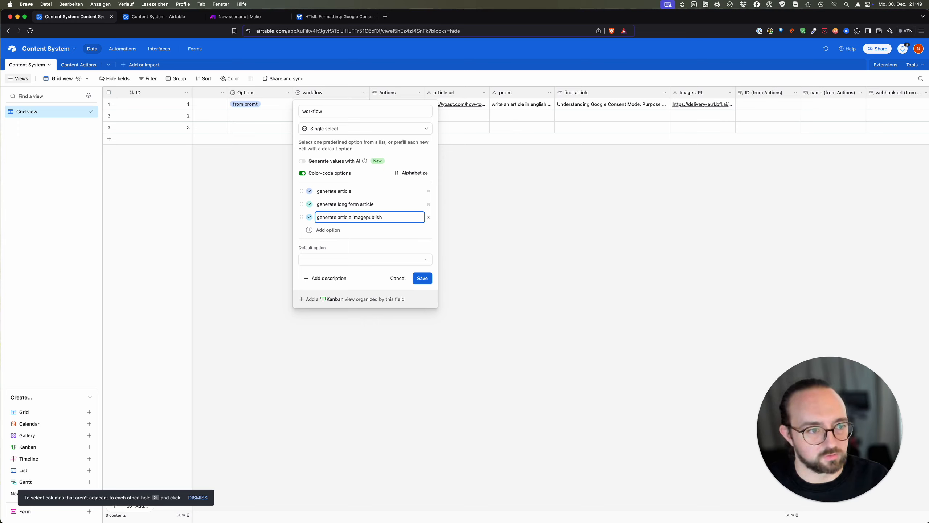
key(super+z)
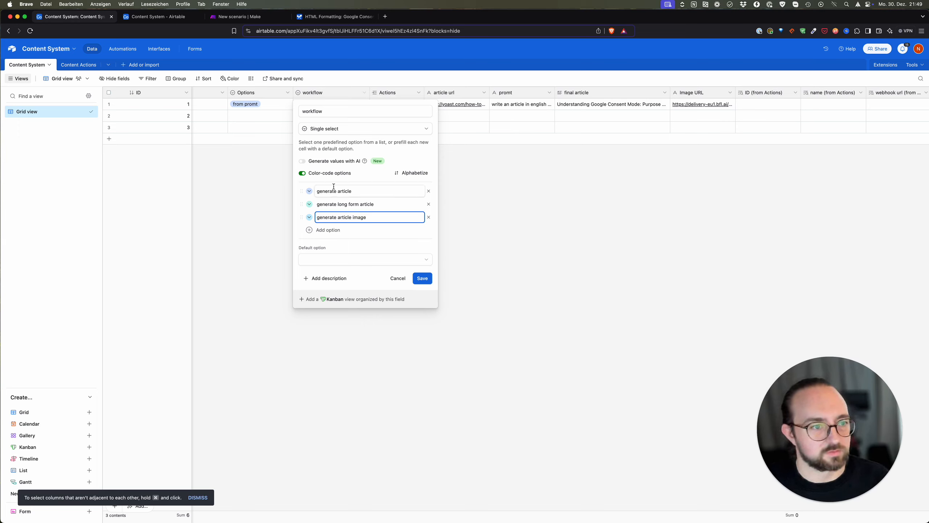
click(330, 231)
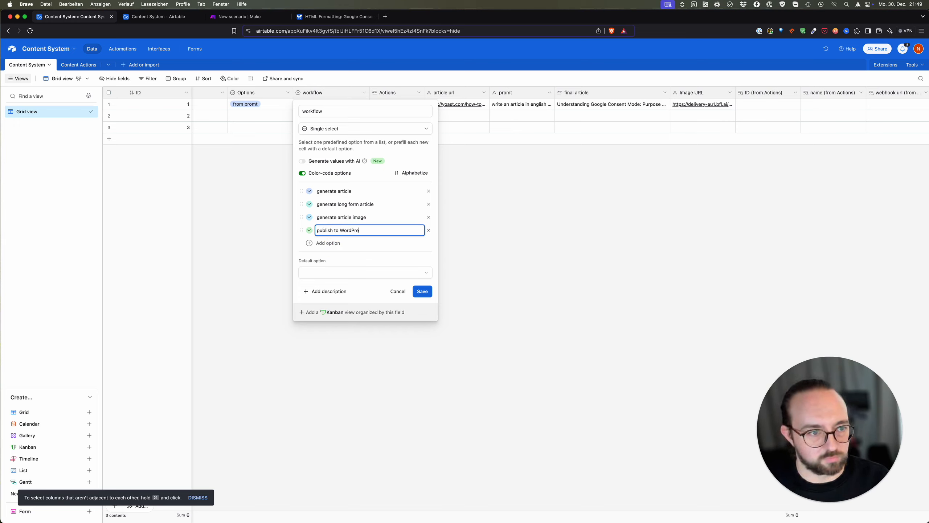
triple_click(339, 233)
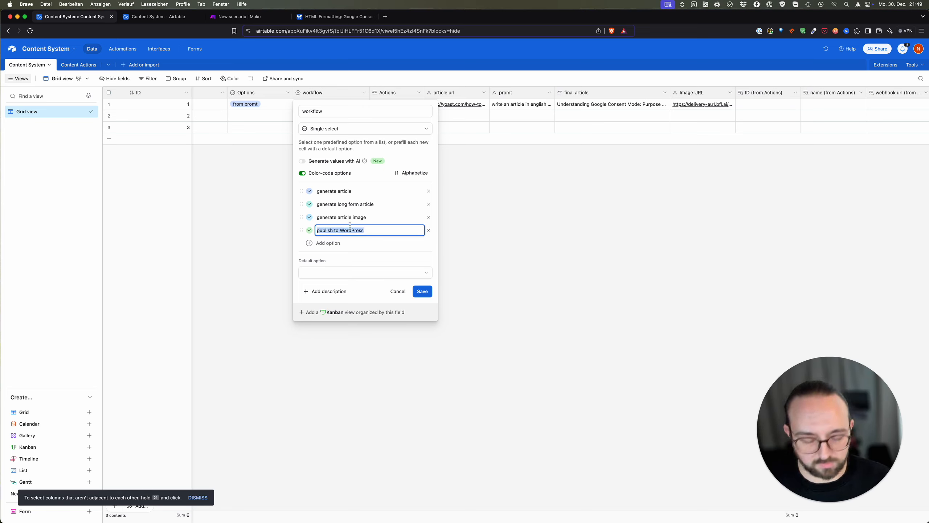
click(430, 291)
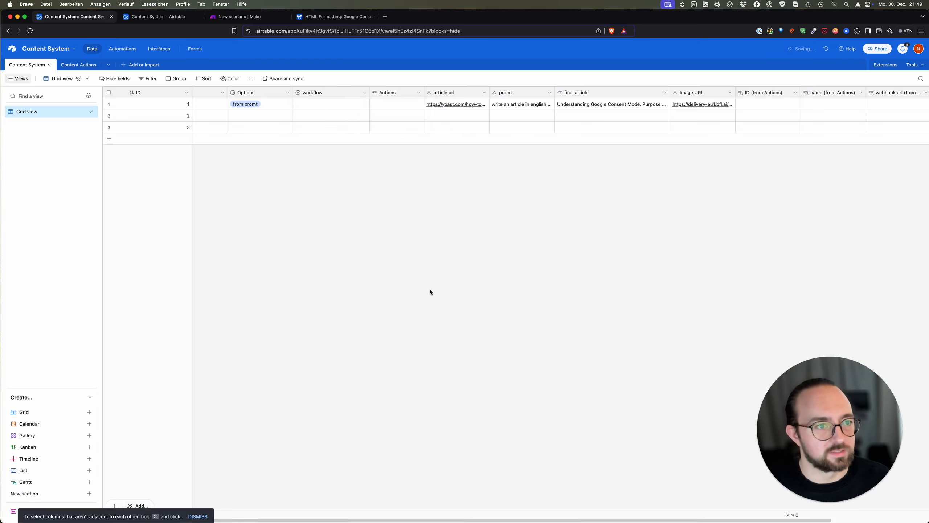
click(357, 104)
click(357, 104)
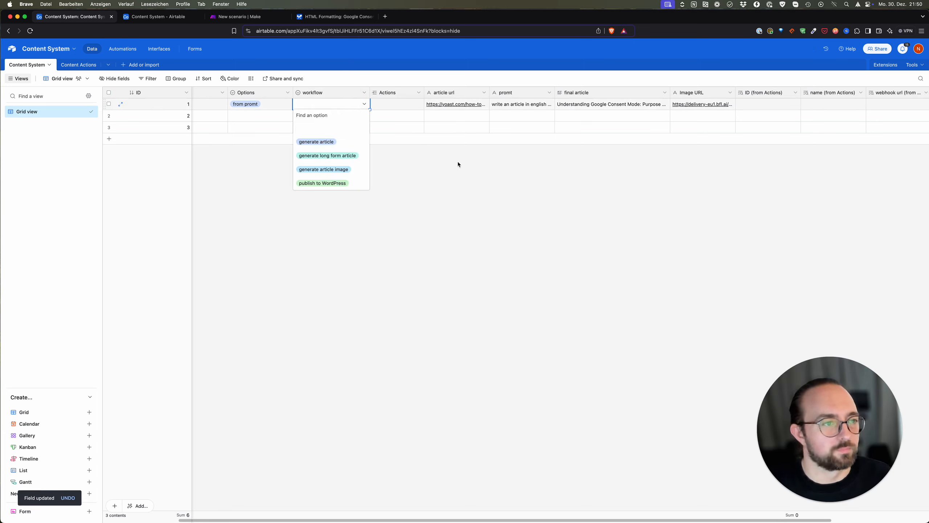
click(425, 162)
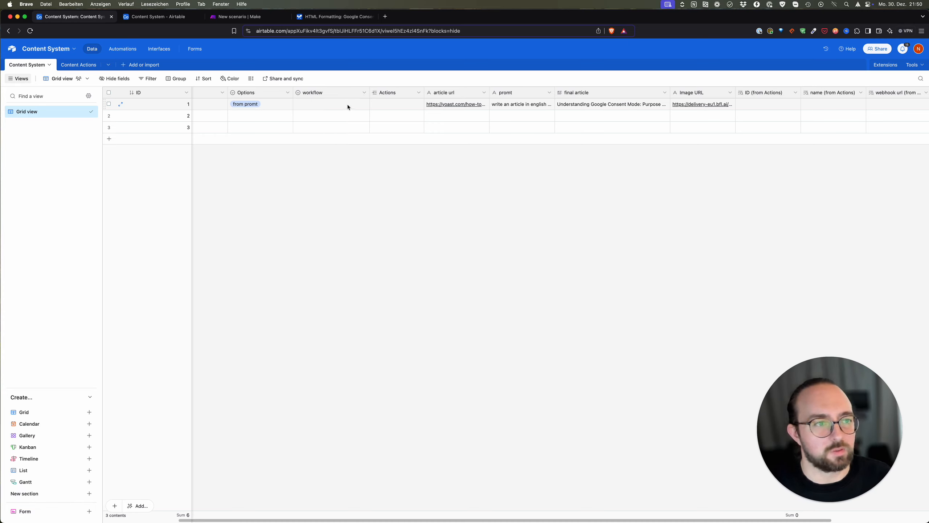
Name the third record in the Content Actions table "publish to WordPress".
click(151, 17)
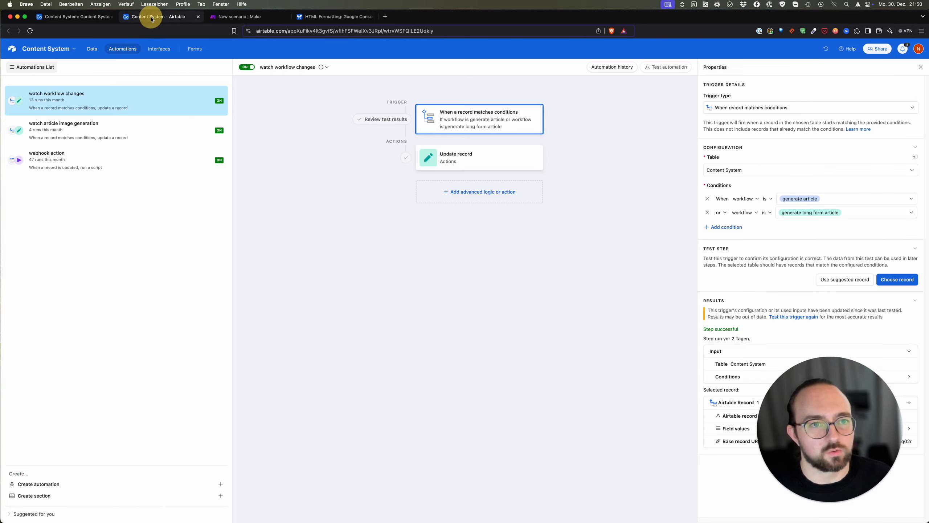
click(71, 16)
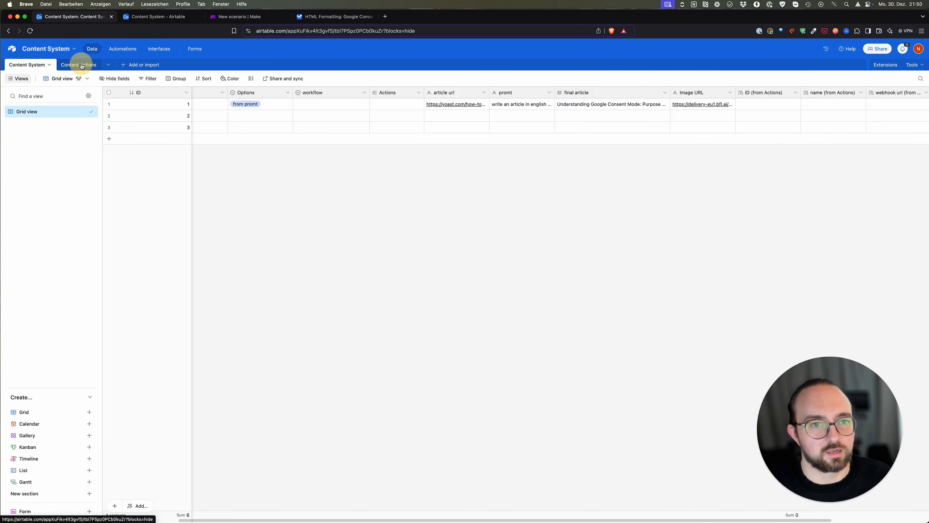
click(82, 64)
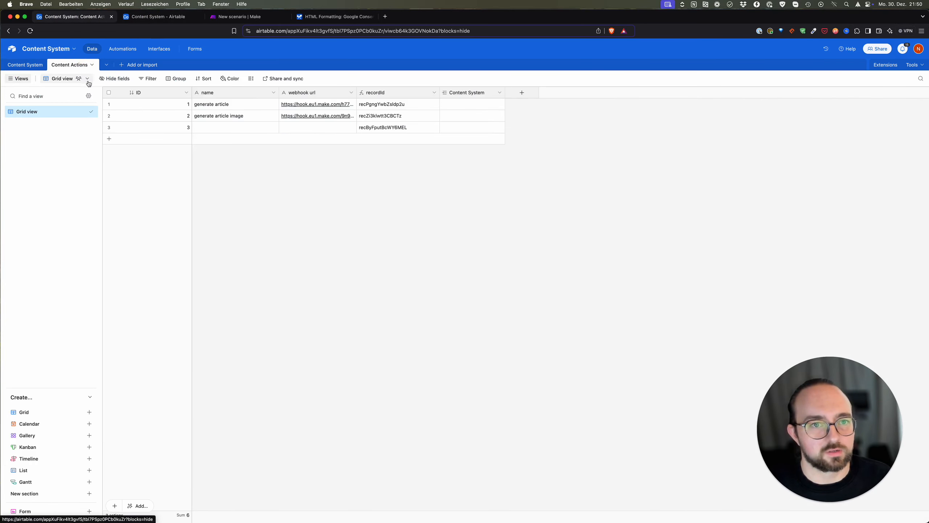
click(244, 127)
text(publish to WordPress)
click(246, 158)
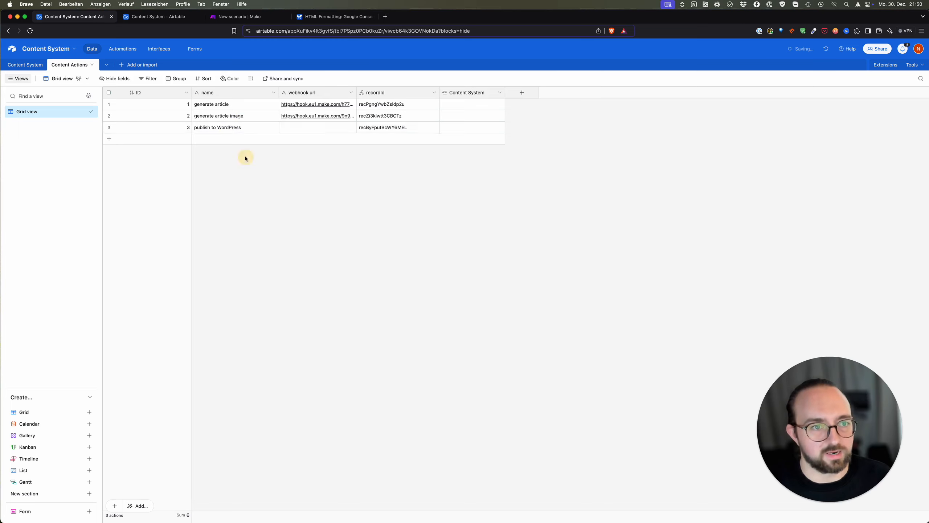
Copy the "publish blog article 2" webhook address from Make into the webhook url of the "publish to WordPress" action record in Airtable.
click(234, 128)
click(289, 127)
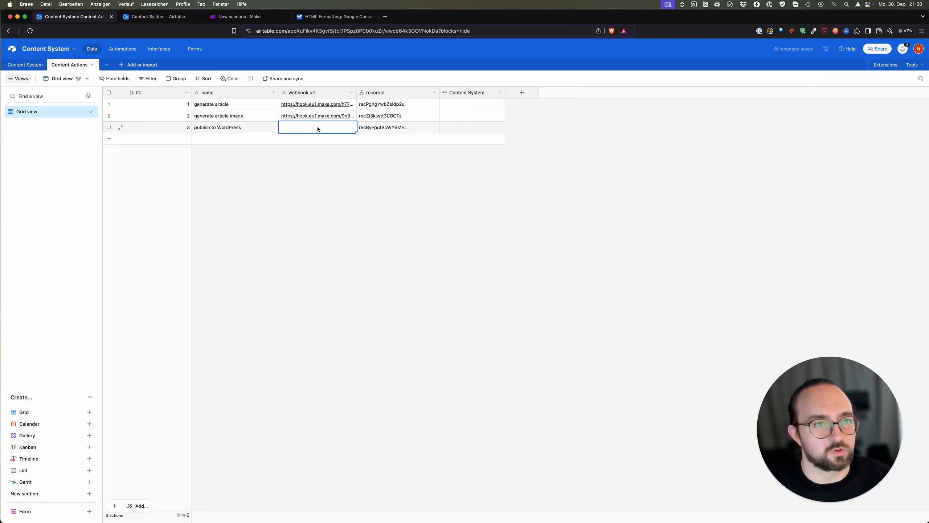
click(250, 18)
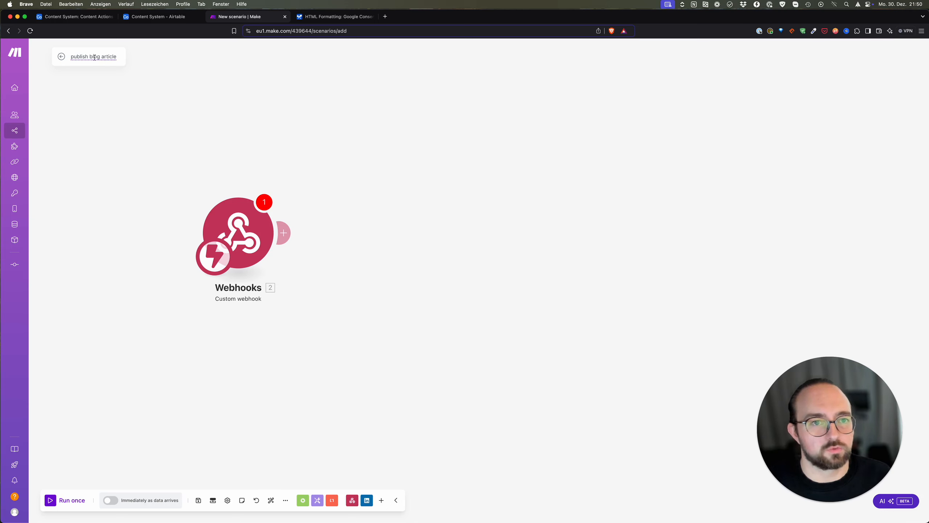
click(253, 232)
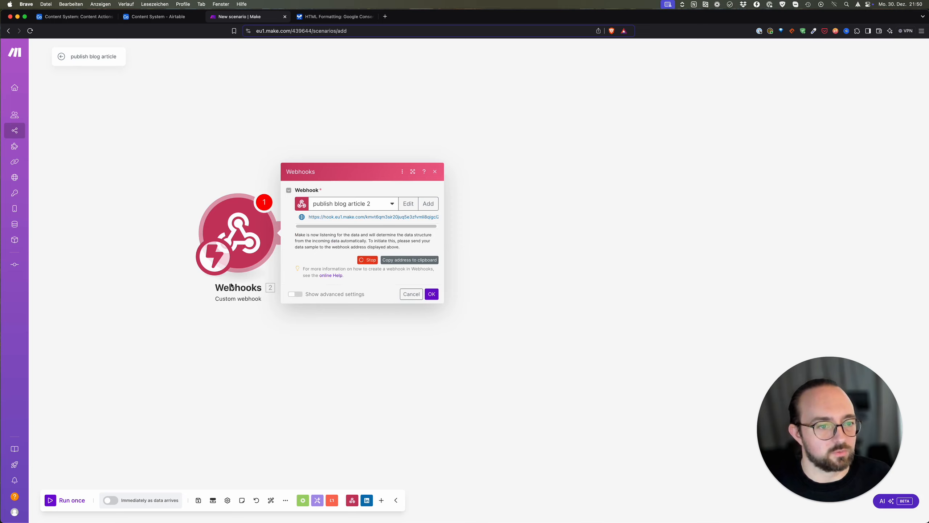
triple_click(375, 217)
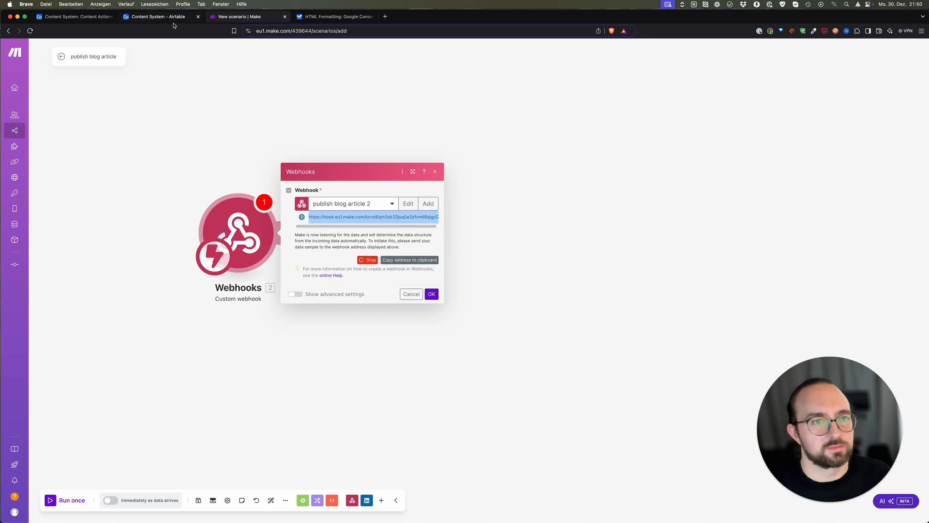
click(161, 17)
click(72, 17)
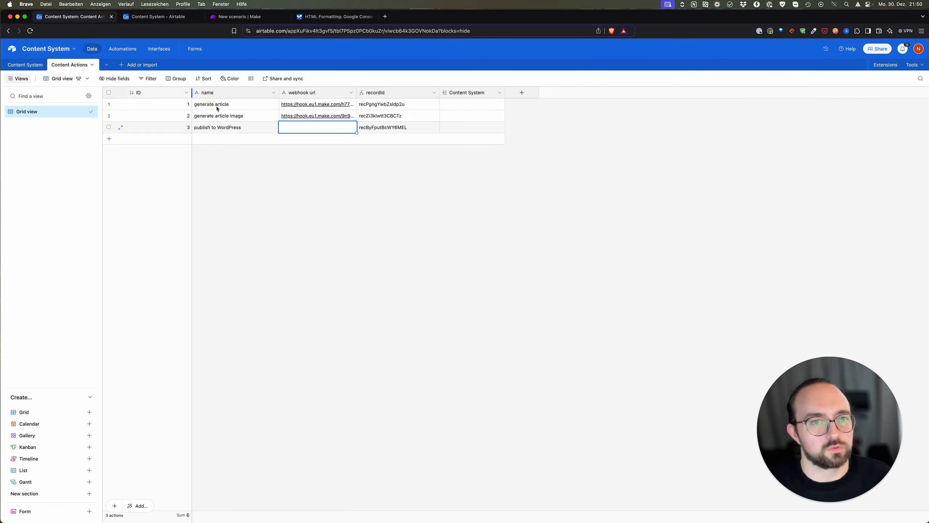
key(super+v)
click(320, 174)
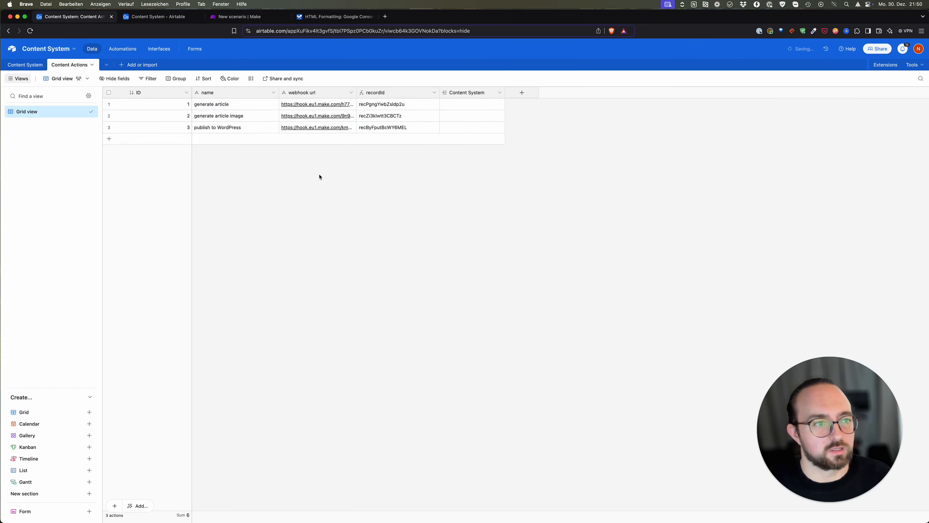
click(243, 128)
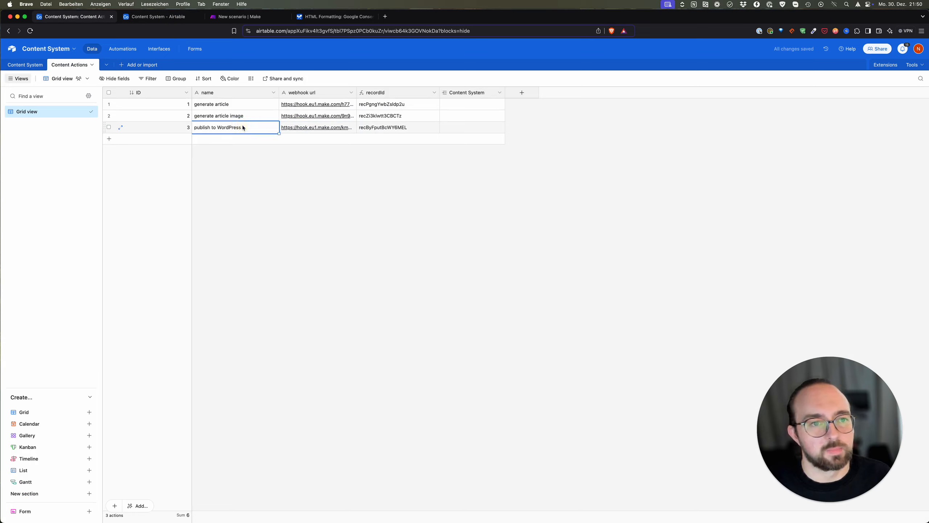
Duplicate the "watch article image generation" automation in the Content System base.
click(155, 17)
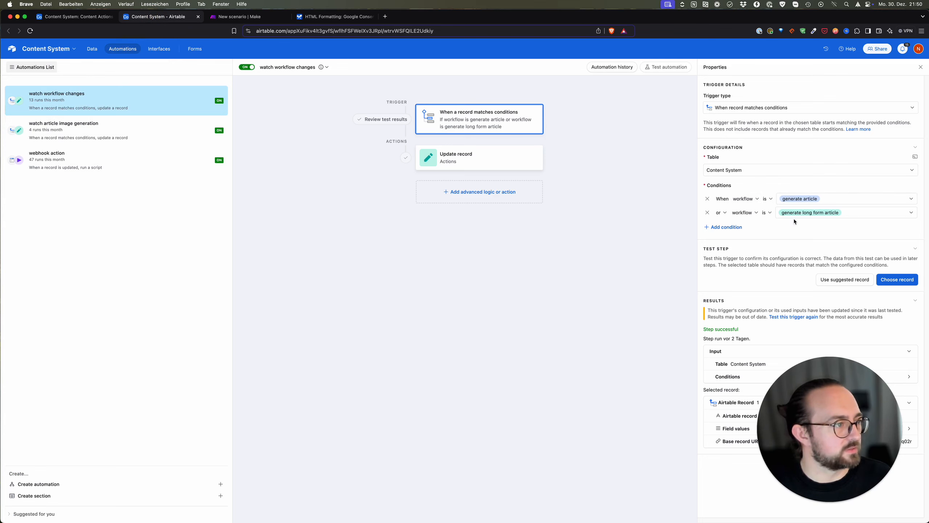
click(154, 134)
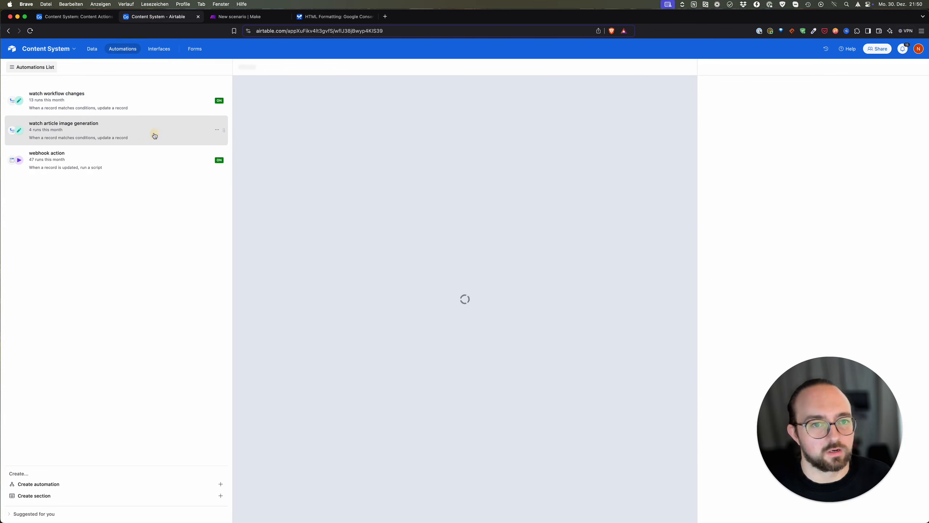
right_click(159, 135)
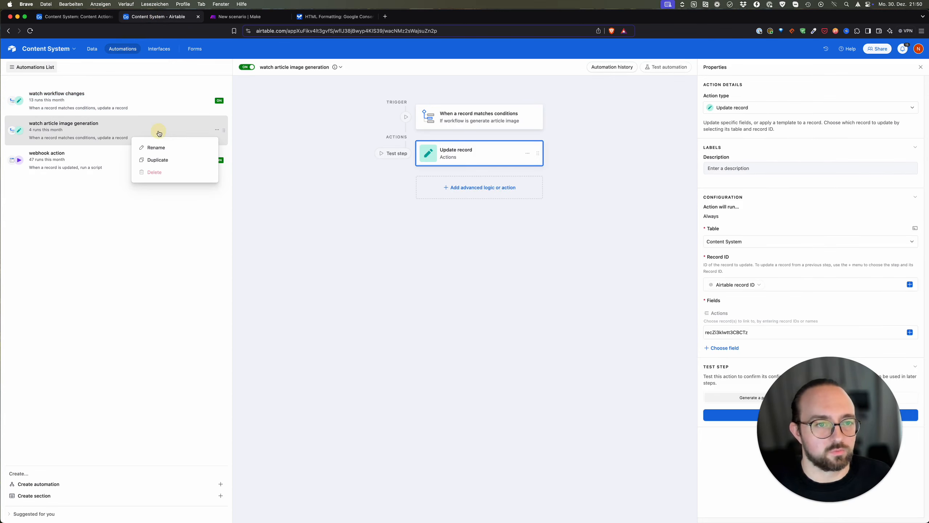
click(167, 162)
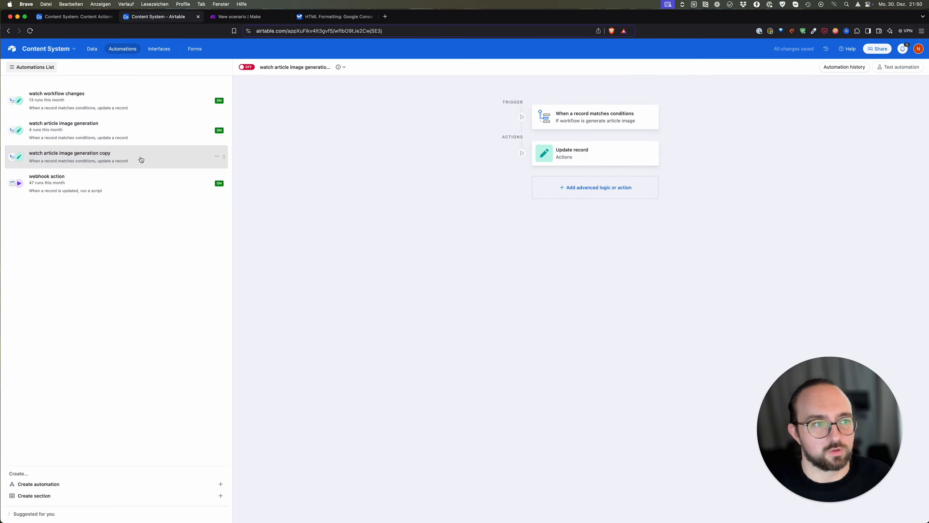
Rename the duplicated automation "publish to WordPress".
click(311, 67)
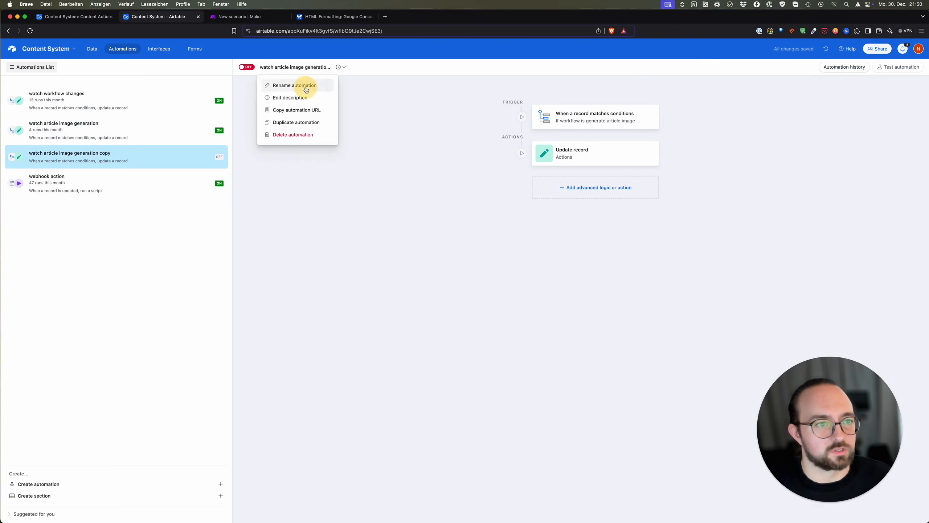
click(306, 88)
text(publ)
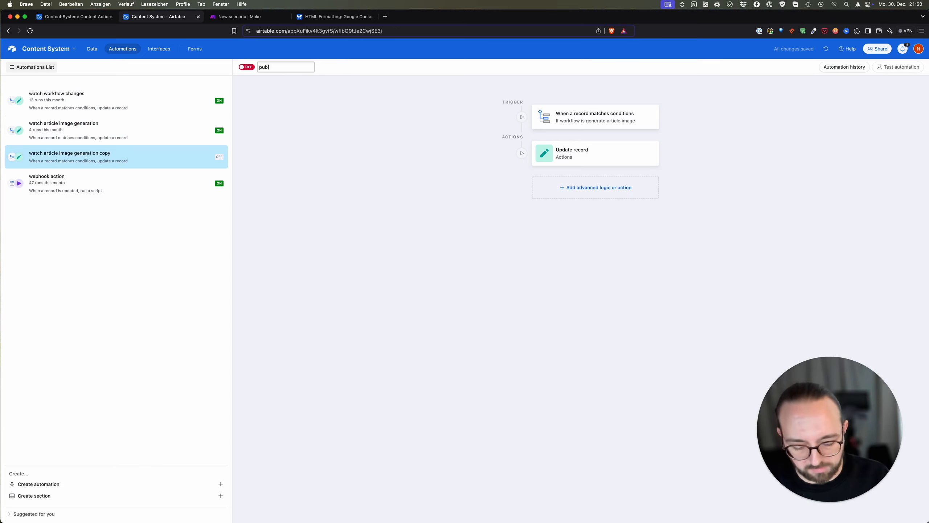
text(ish to WordP)
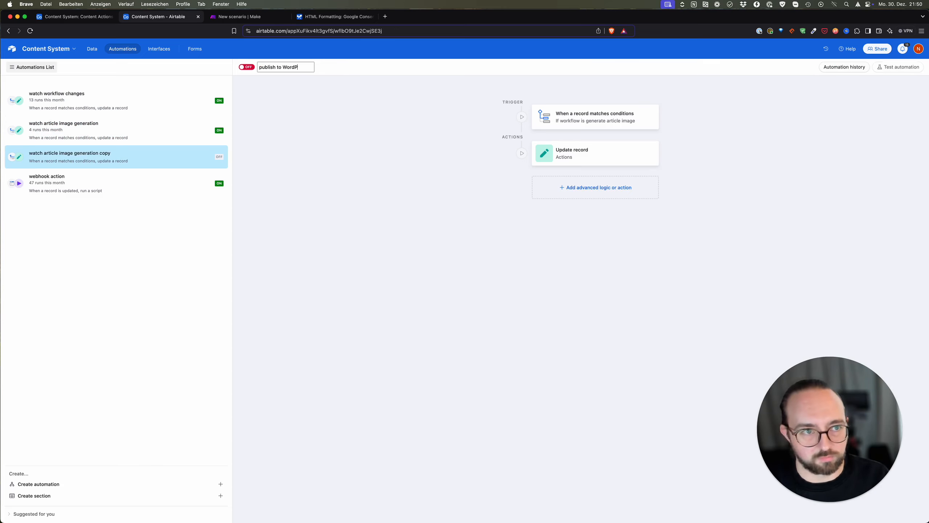
text(ress)
key(Return)
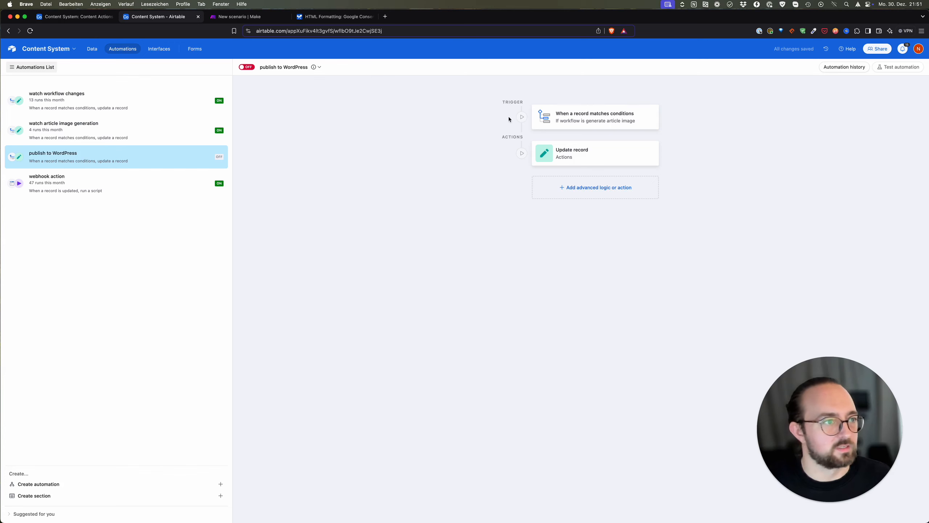
Set the automation's trigger condition to fire when workflow is "publish to WordPress".
click(607, 121)
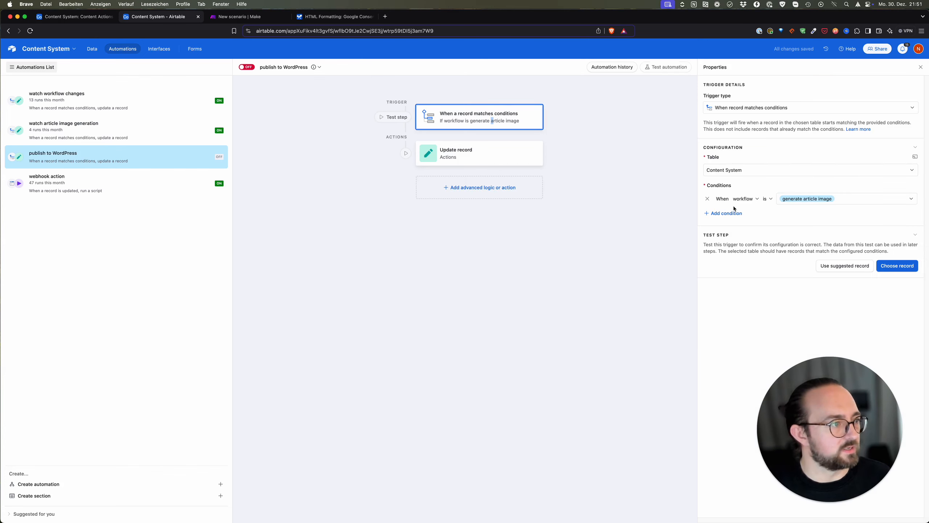
click(858, 202)
click(835, 270)
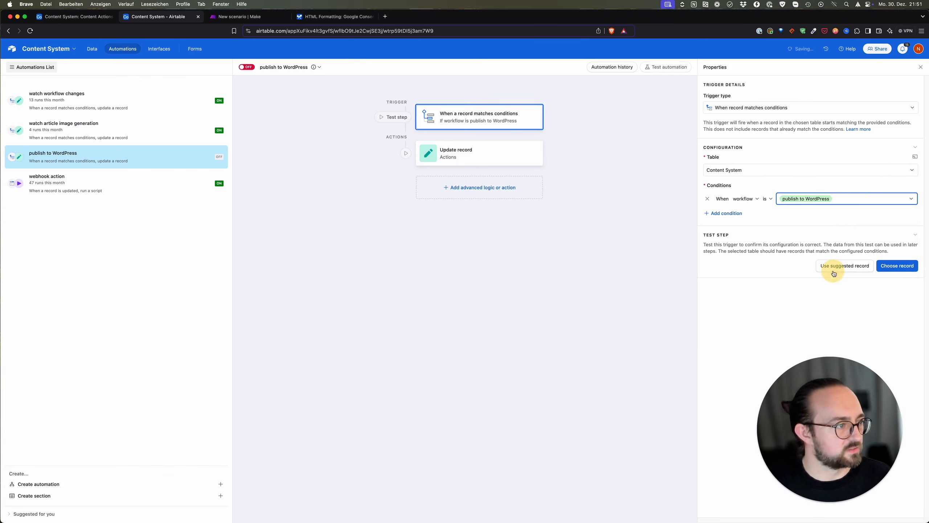
Replace the Update record action's Actions value with the recordId of the "publish to WordPress" action, and turn the automation on.
click(492, 155)
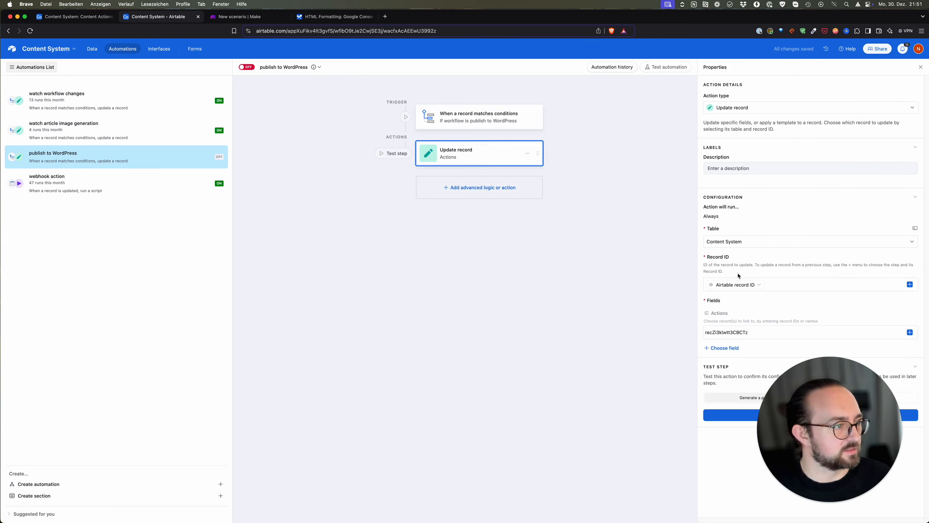
drag(759, 331, 691, 334)
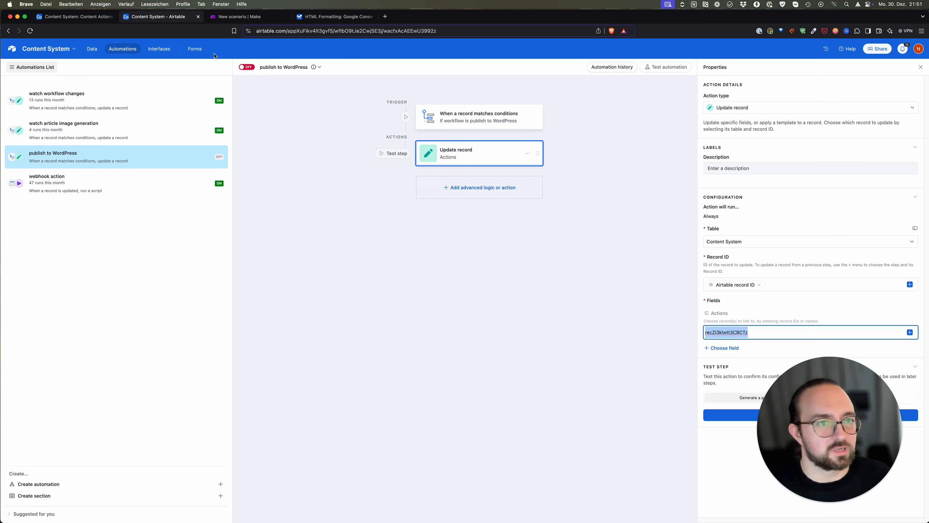
click(88, 17)
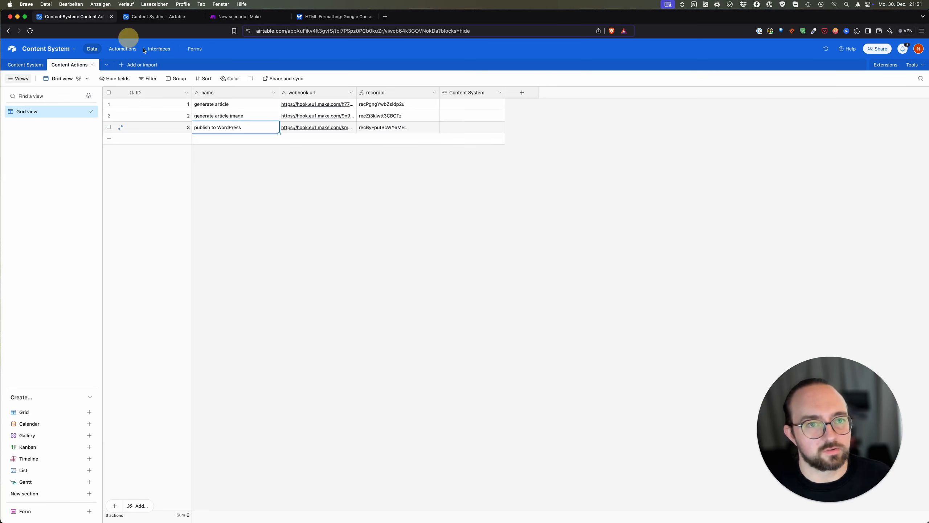
click(384, 130)
key(super+c)
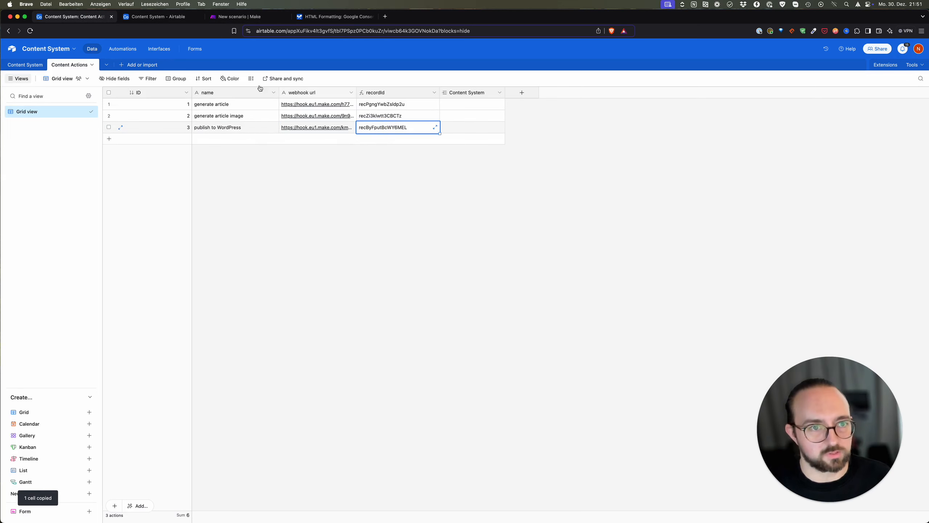
click(156, 16)
key(super+v)
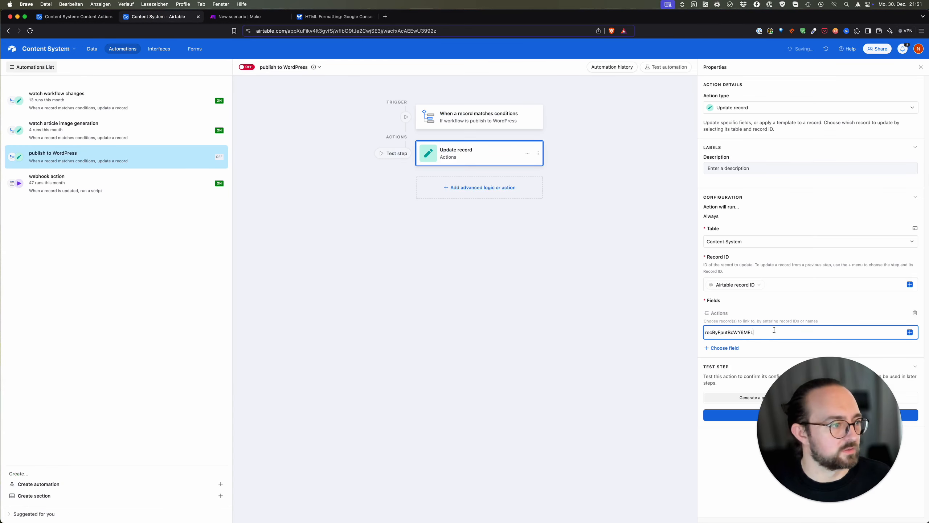
click(247, 67)
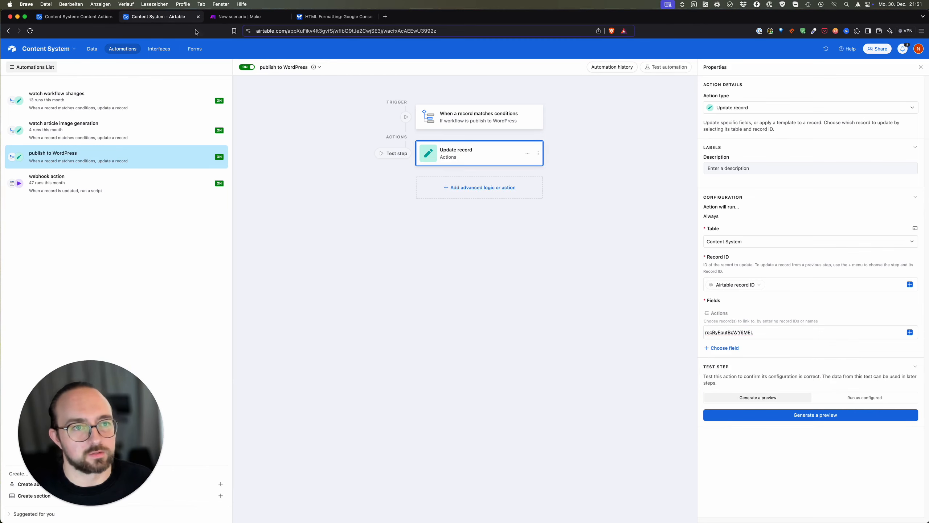
Set the first Content System record's workflow to "publish to WordPress" in Airtable to send sample data, and confirm the webhook module in Make.
click(257, 18)
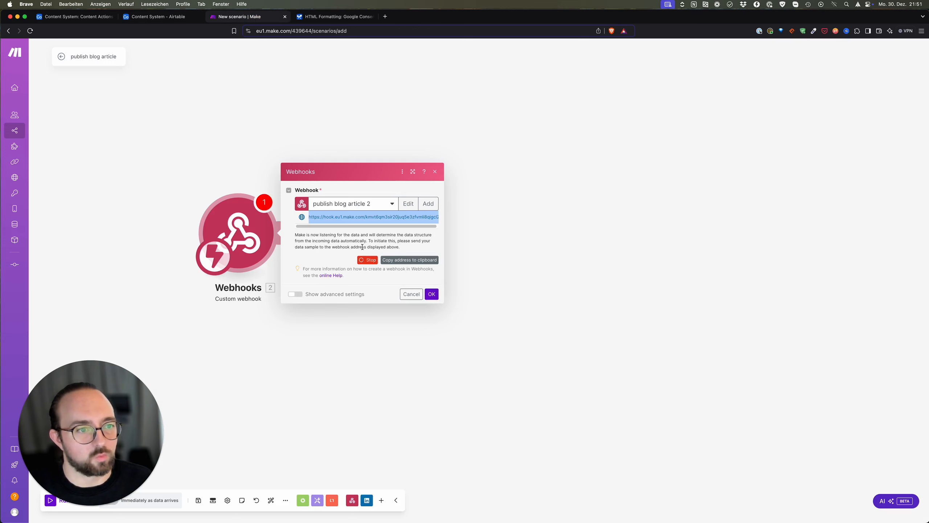
click(340, 255)
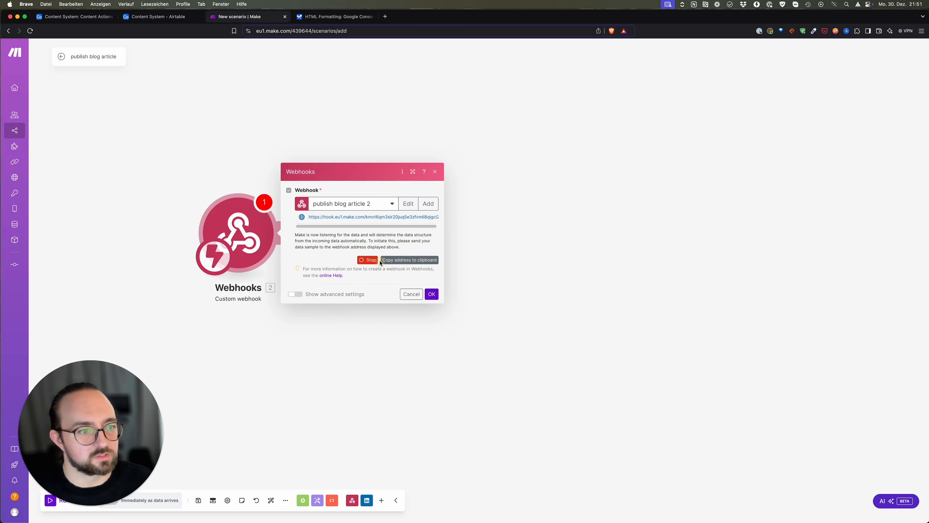
click(69, 17)
click(31, 67)
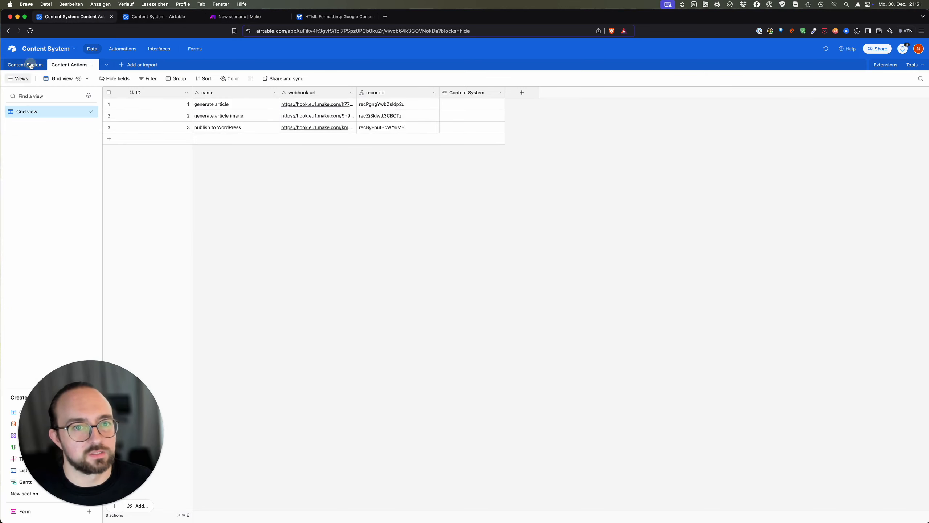
double_click(330, 105)
click(322, 129)
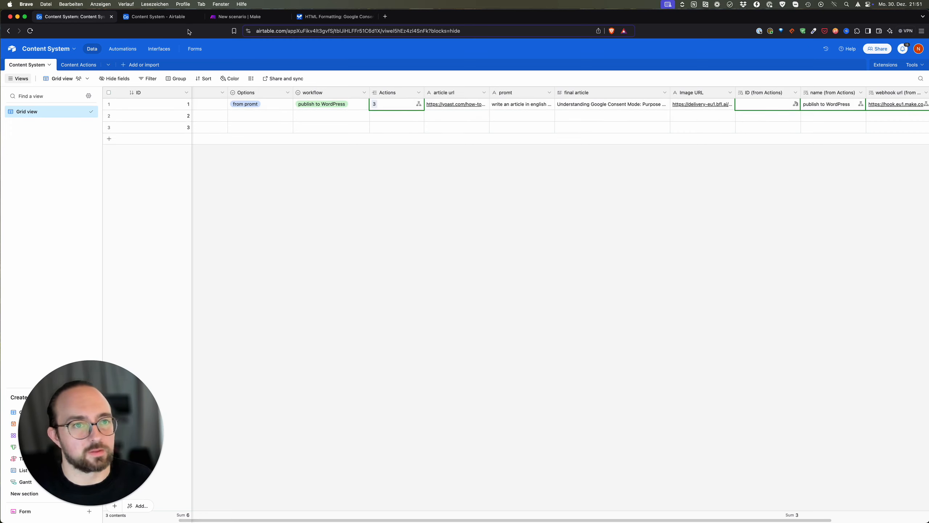
click(240, 17)
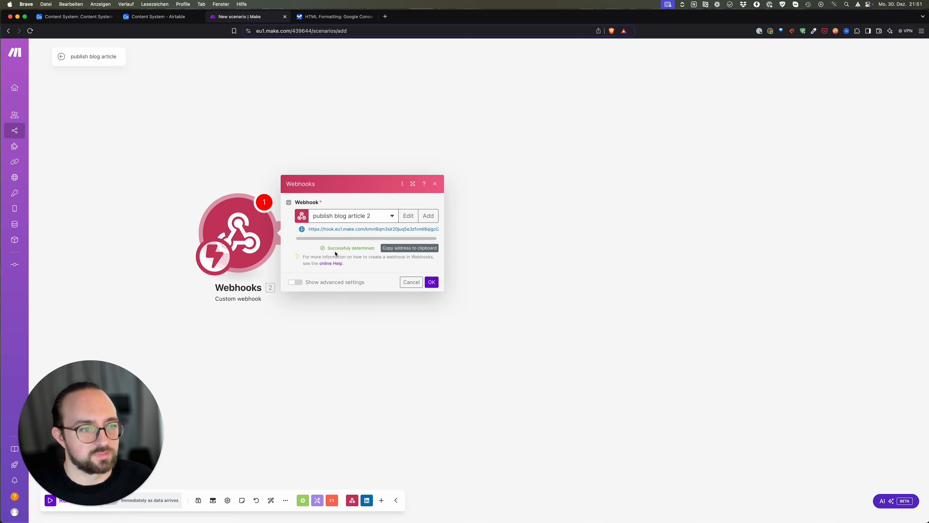
click(431, 281)
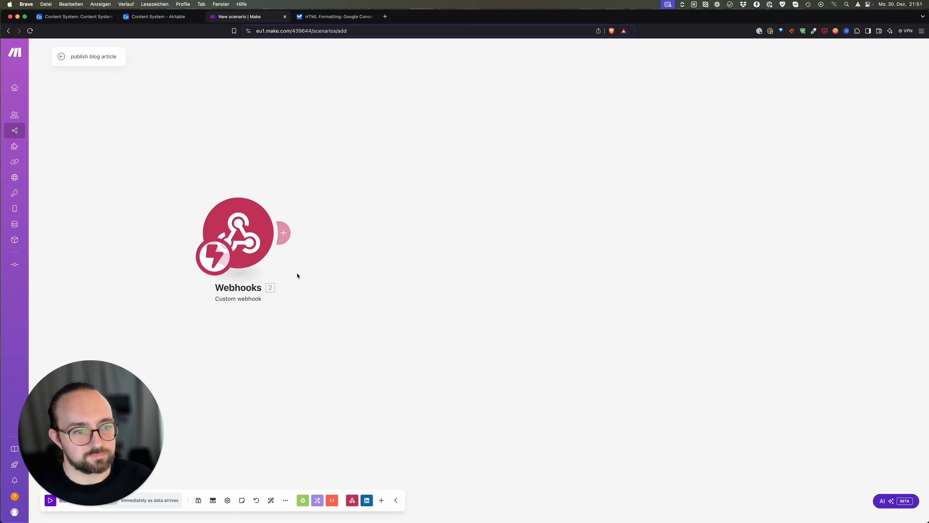
Add an Airtable "Get a Record" module after the webhook and set it to use the "new content" connection.
click(284, 232)
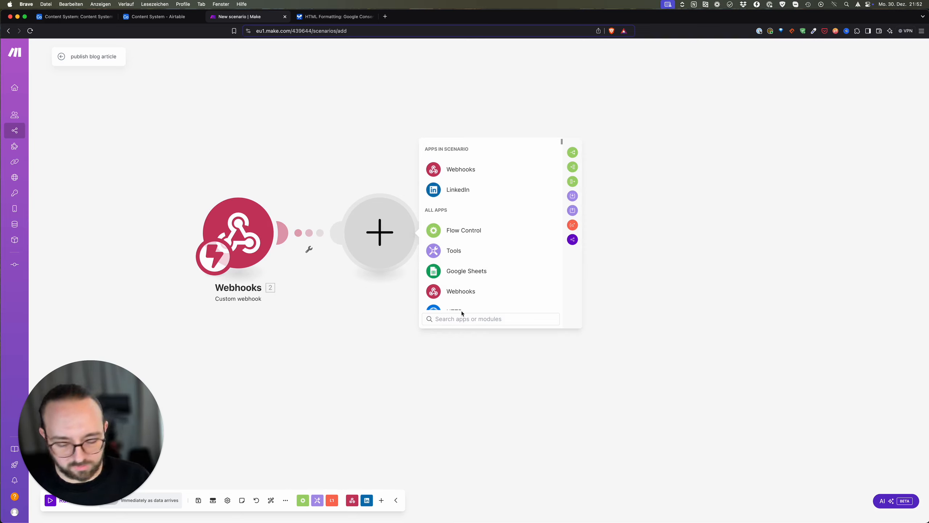
text(airt)
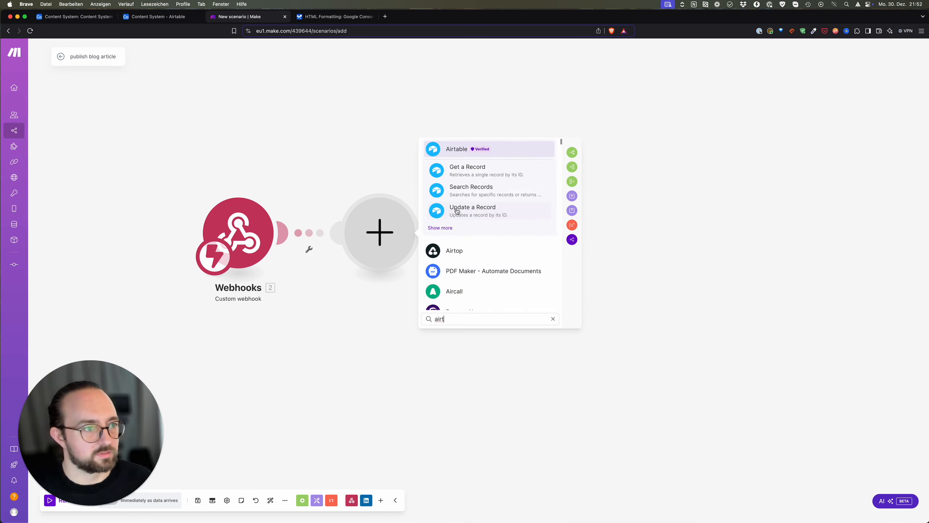
click(474, 169)
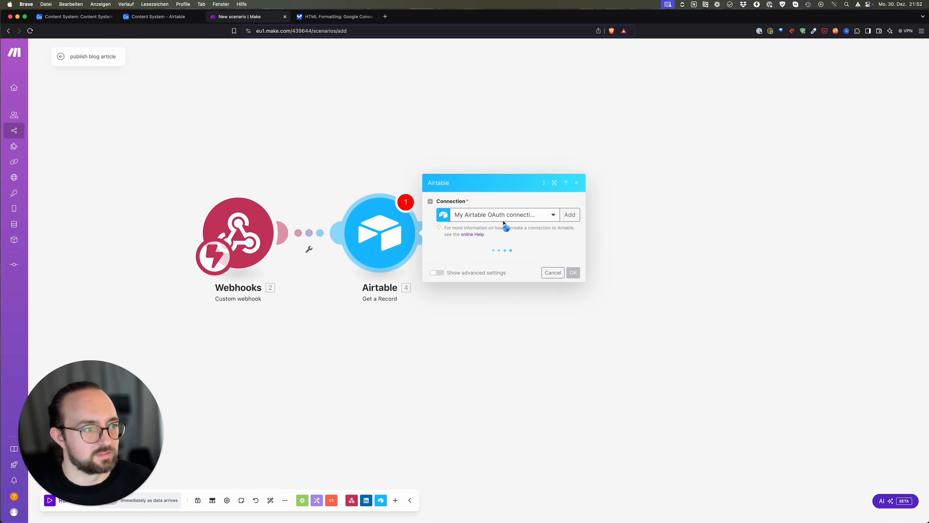
click(553, 216)
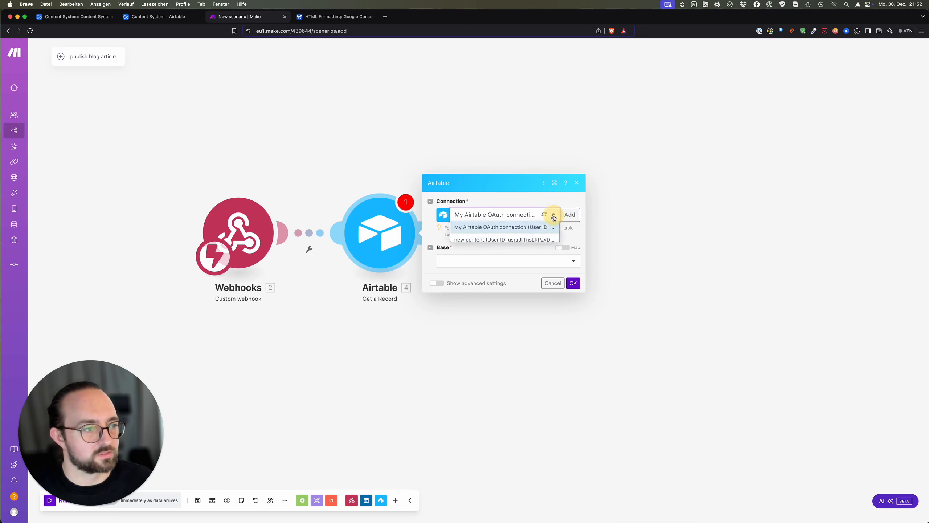
click(500, 239)
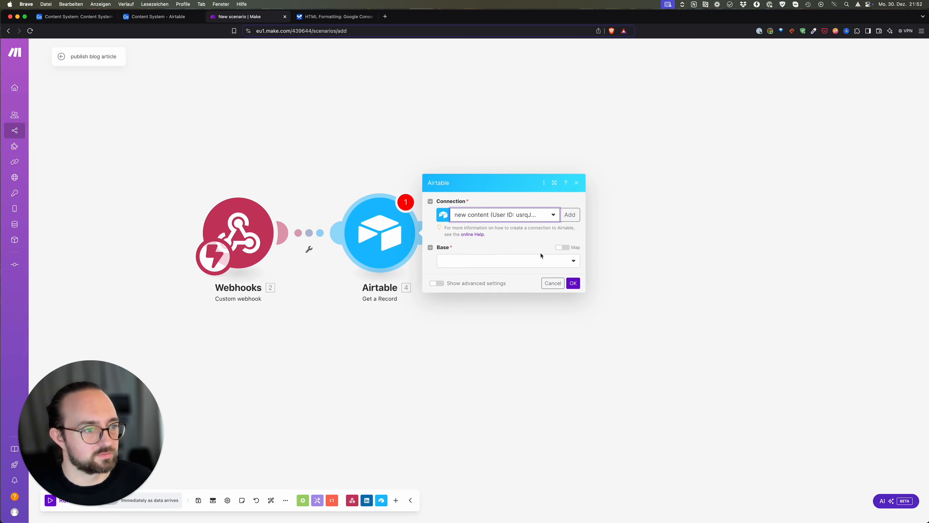
Configure the Get a Record module with base Content System, table Content System and the webhook's recordId as Record ID, and save it.
click(556, 260)
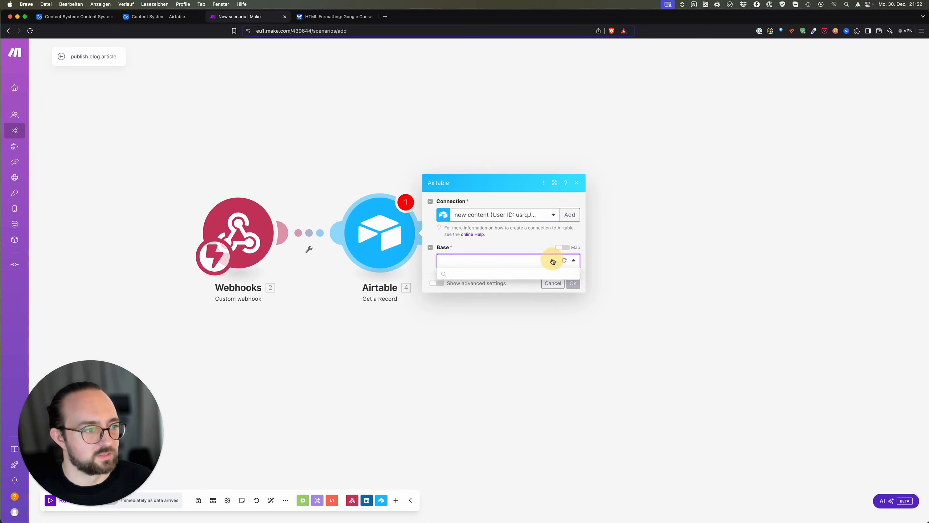
click(494, 272)
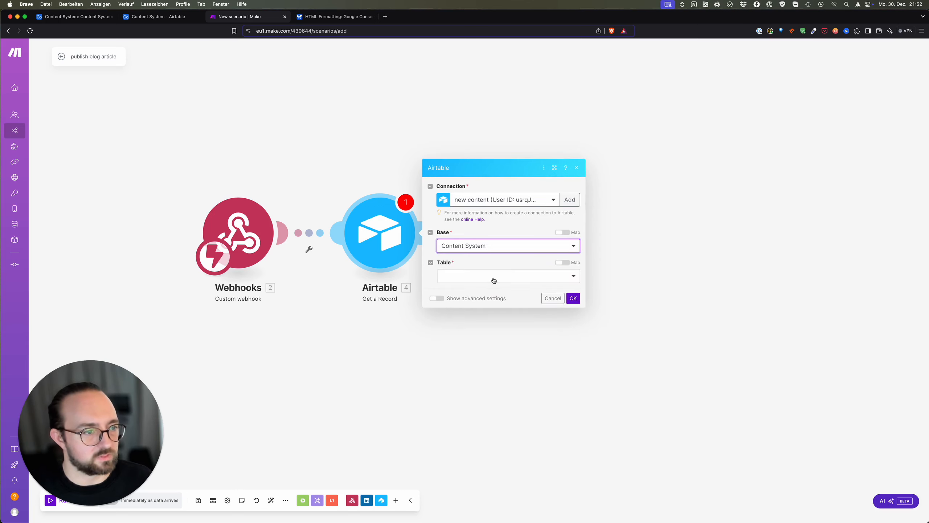
click(503, 272)
click(487, 291)
click(501, 290)
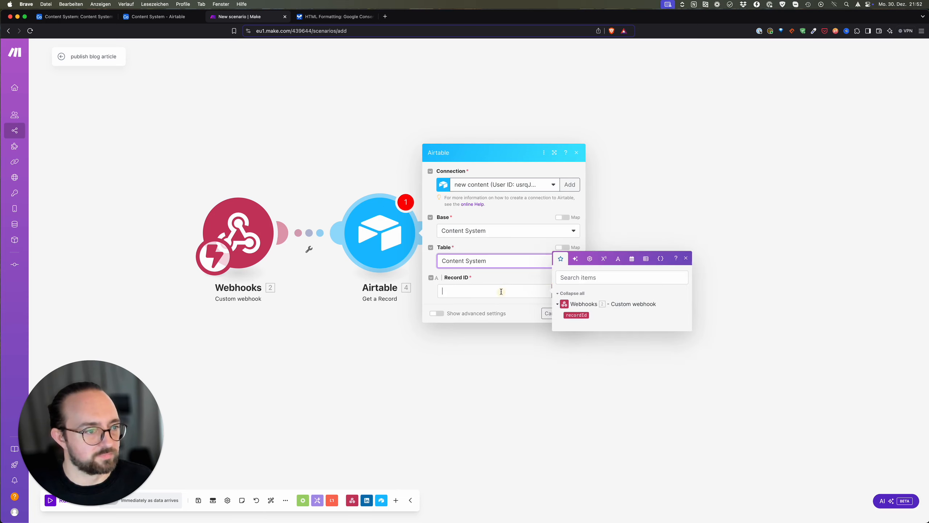
click(575, 315)
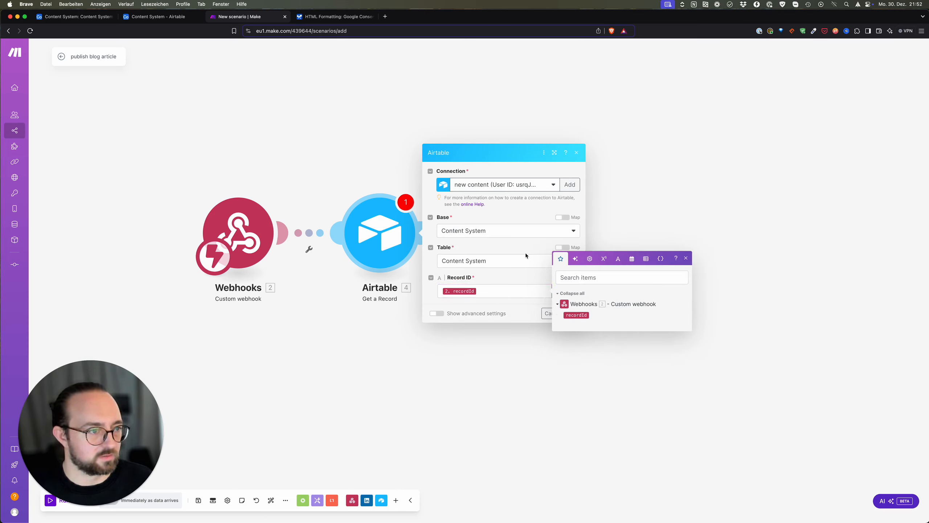
click(503, 288)
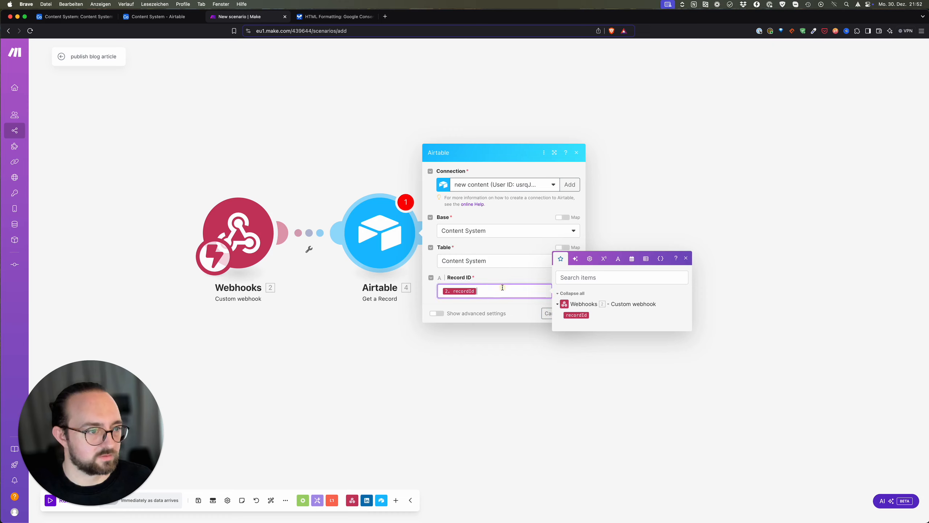
click(686, 259)
click(573, 314)
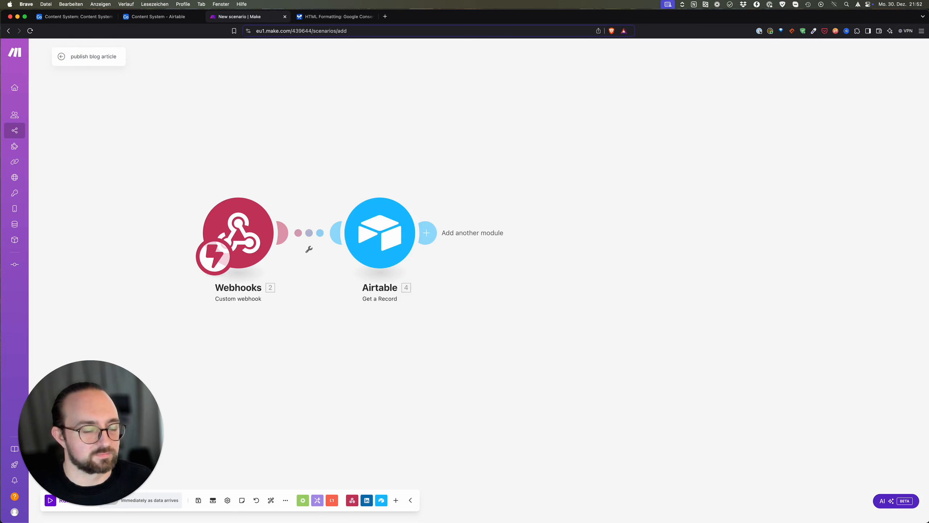
Switch to Airtable and examine the final article text of the first Content System record.
click(86, 16)
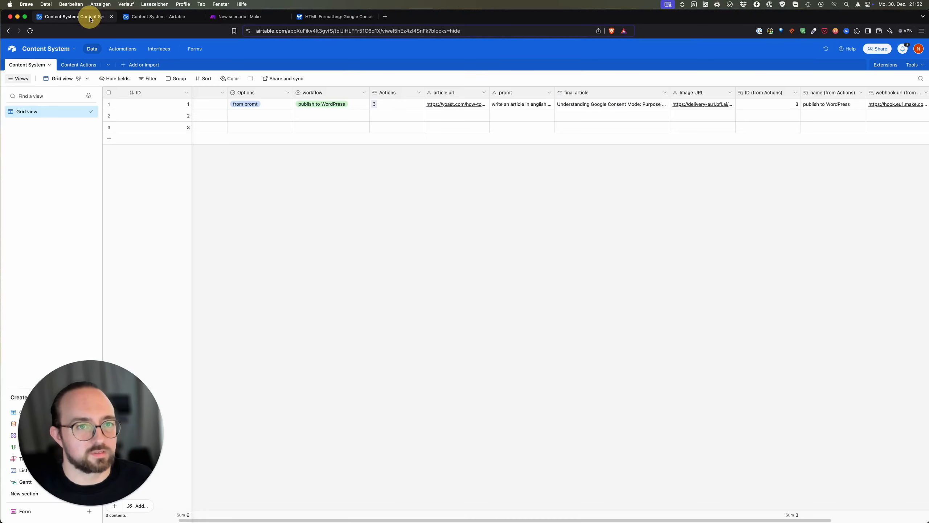
double_click(631, 105)
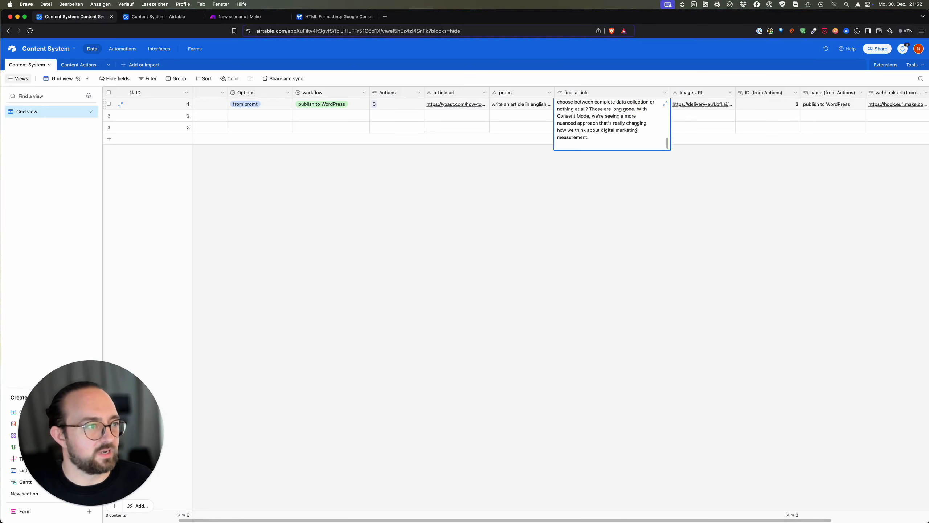
scroll(656, 131, up, 5)
drag(667, 137, 667, 104)
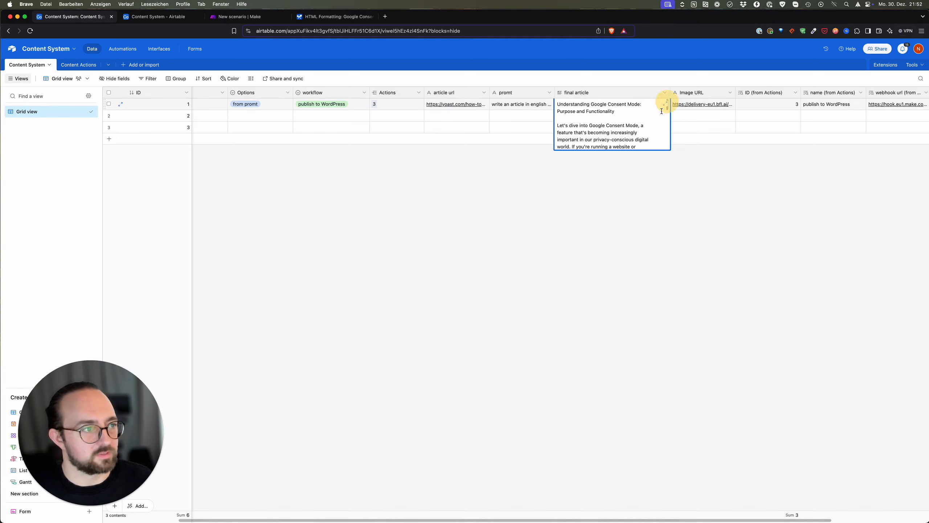
click(612, 190)
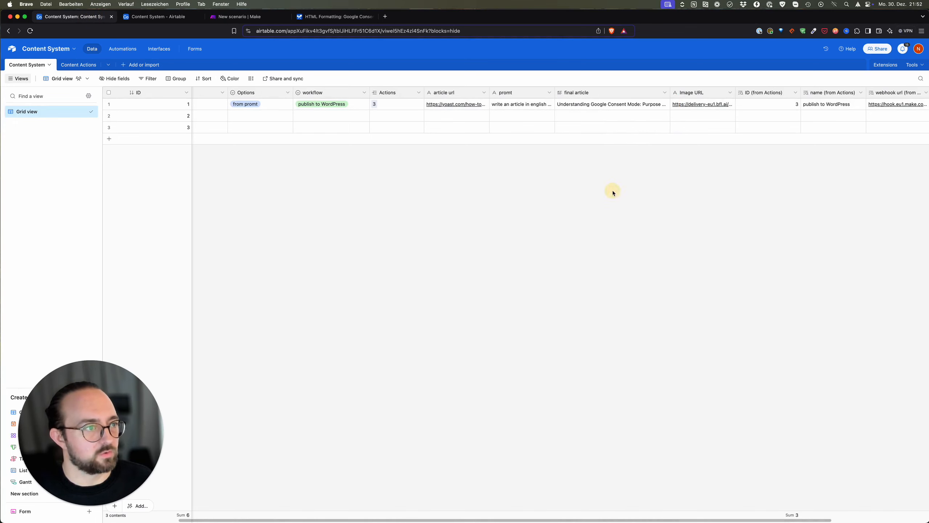
click(604, 105)
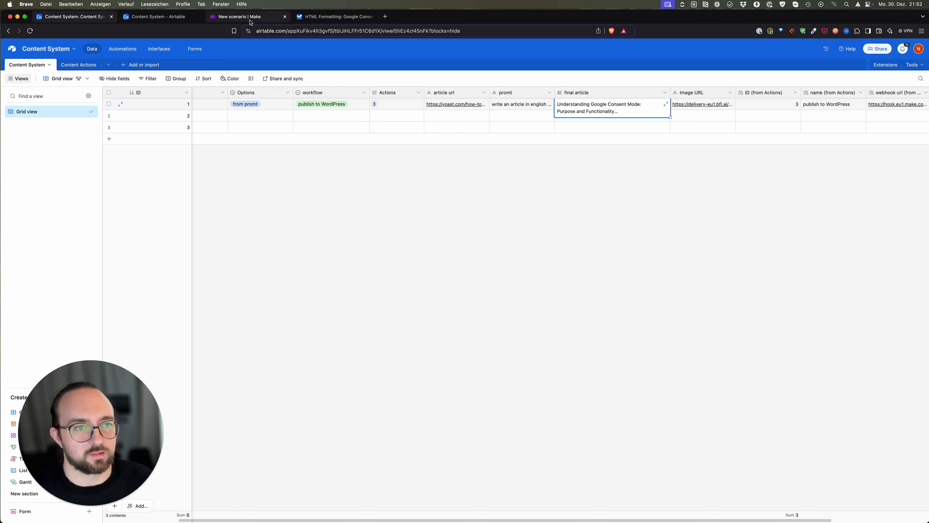
Switch to Make and add a Google Gemini AI "Create a Completion" module after Airtable, using the model Gemini 1.5 Flash Latest.
click(239, 16)
click(430, 234)
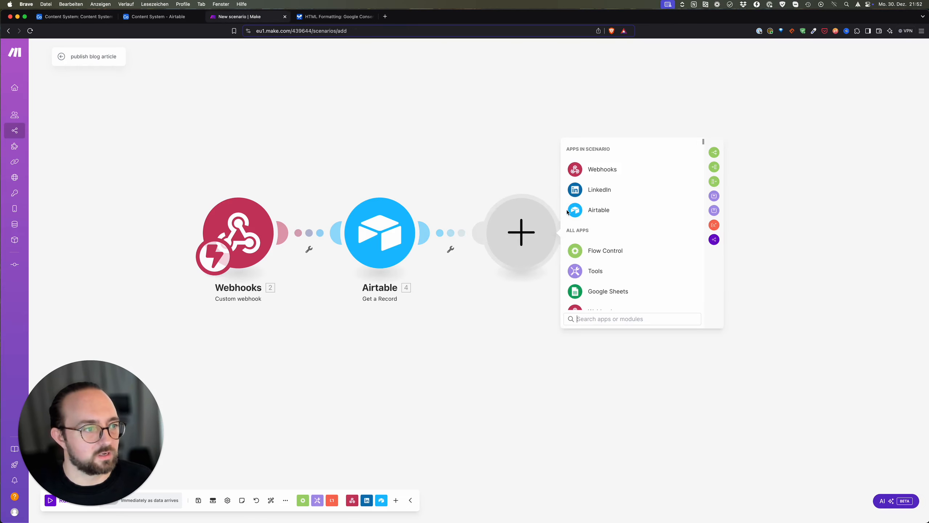
text(gemini)
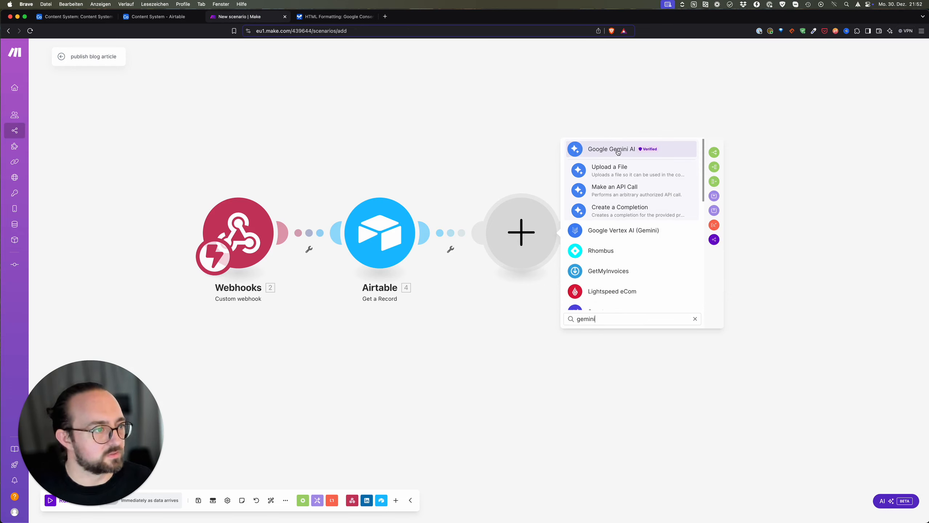
click(638, 211)
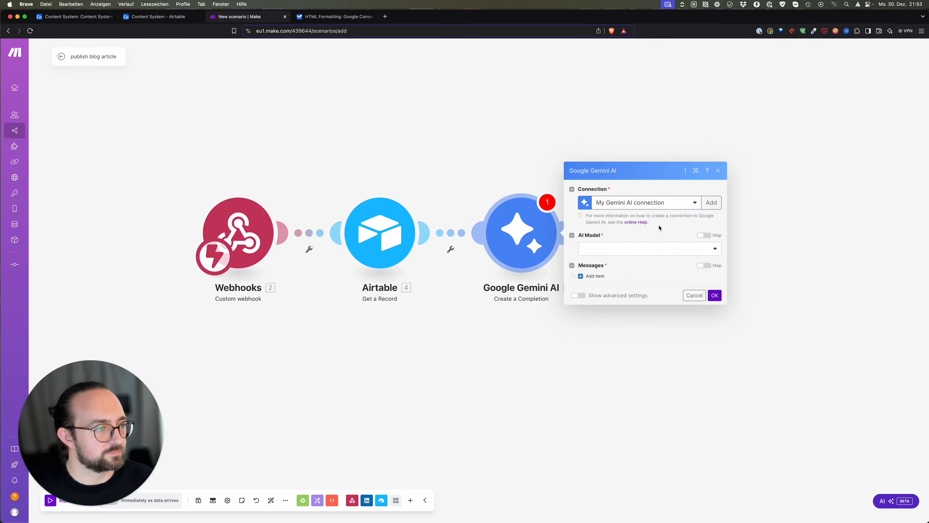
click(647, 249)
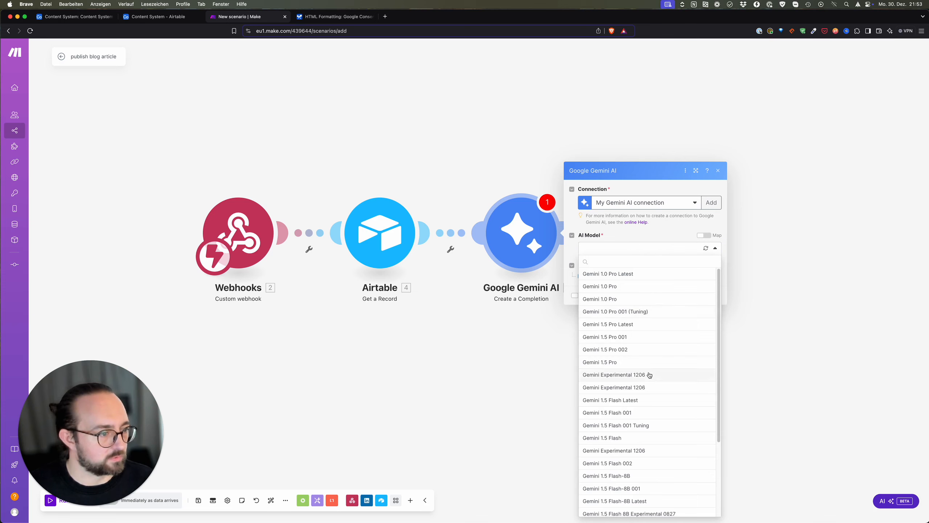
click(655, 401)
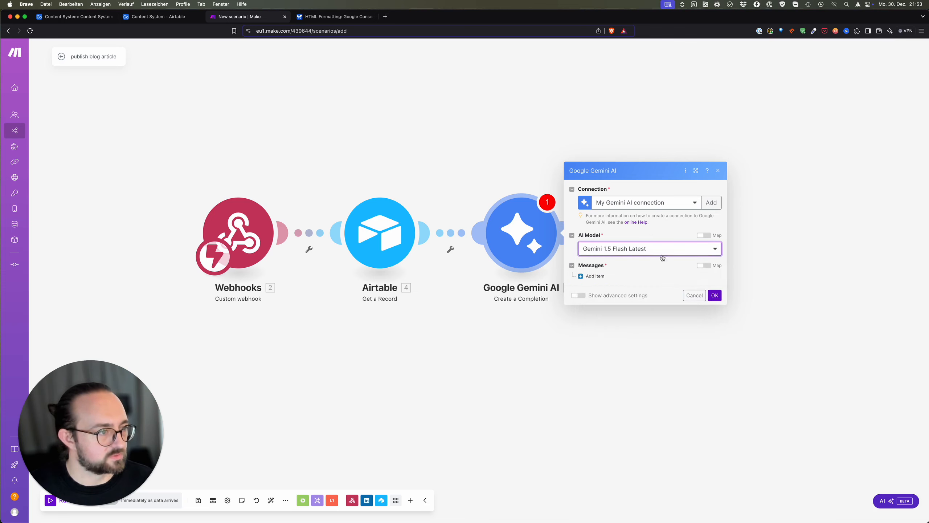
Show the Gemini module's advanced settings and set Max Output Tokens to 8000.
click(578, 295)
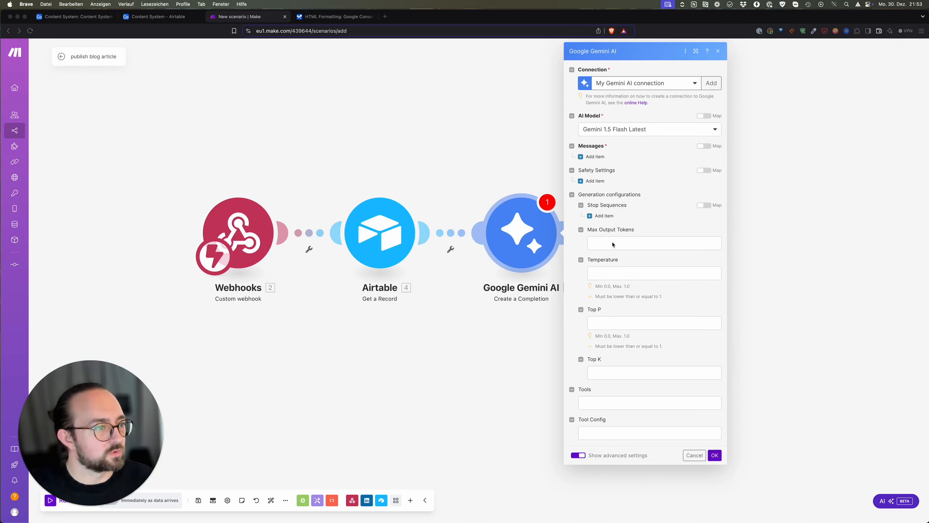
click(622, 242)
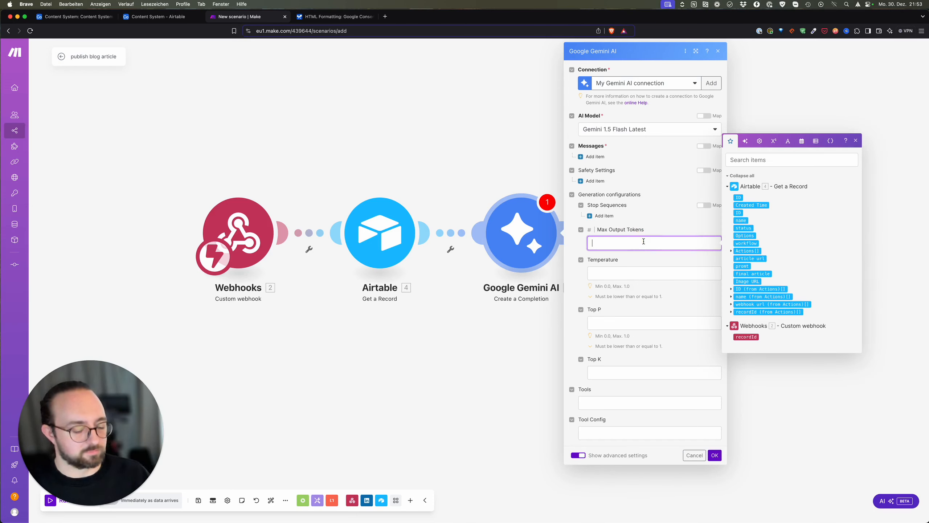
text(8000)
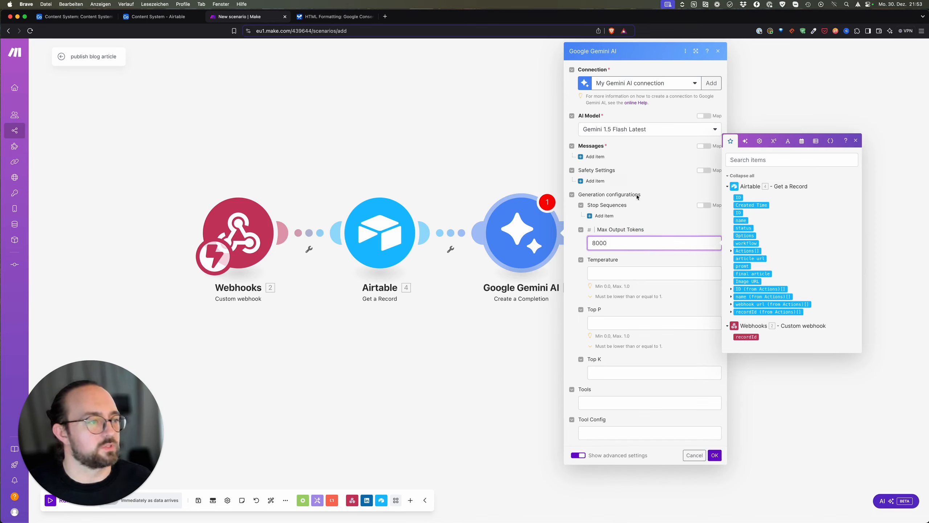
click(677, 221)
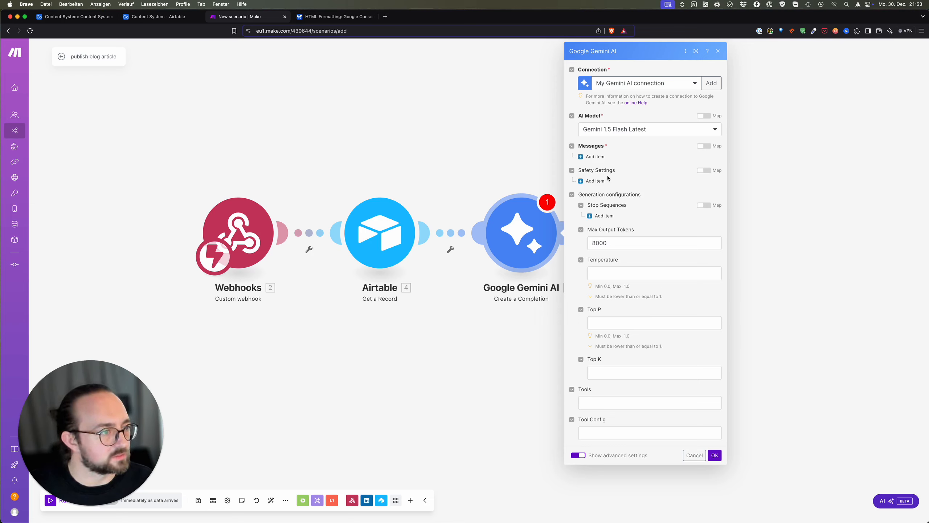
Add a message with role User to the Gemini module, containing one part of message type Text.
click(591, 157)
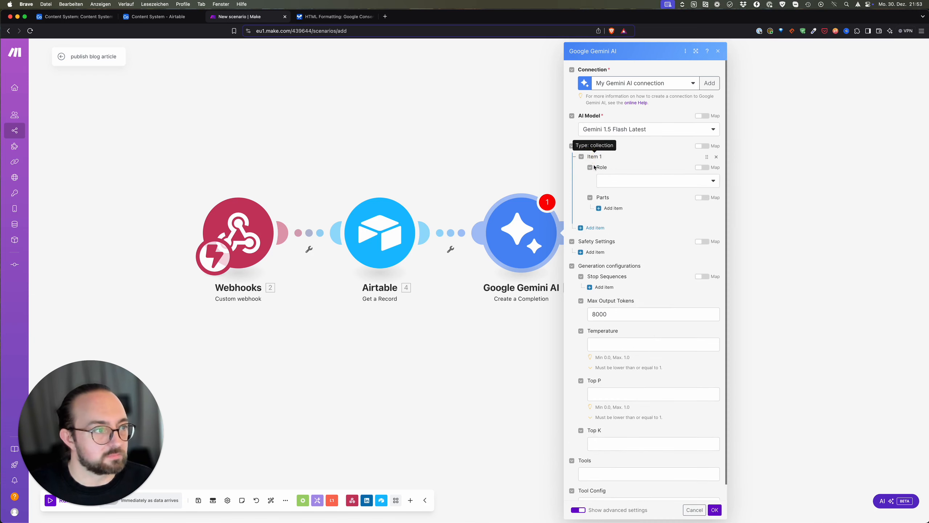
click(643, 187)
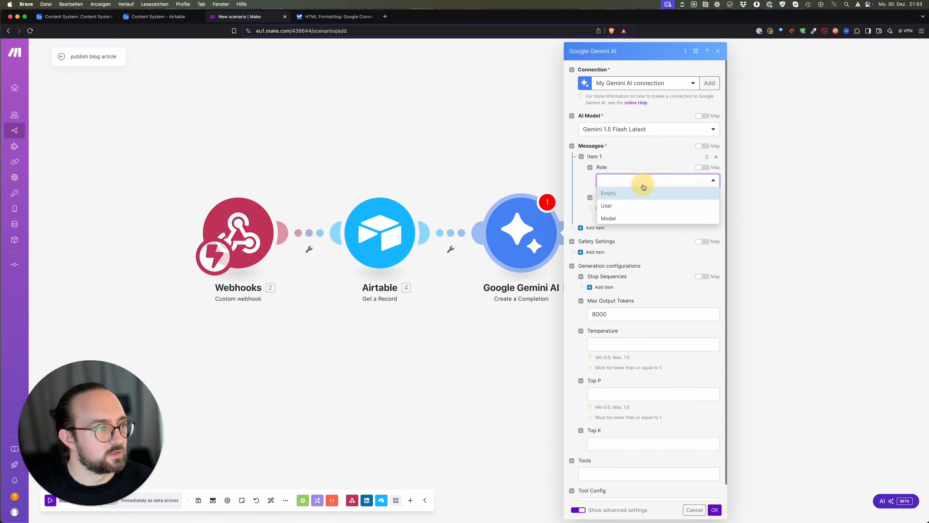
click(637, 206)
click(611, 208)
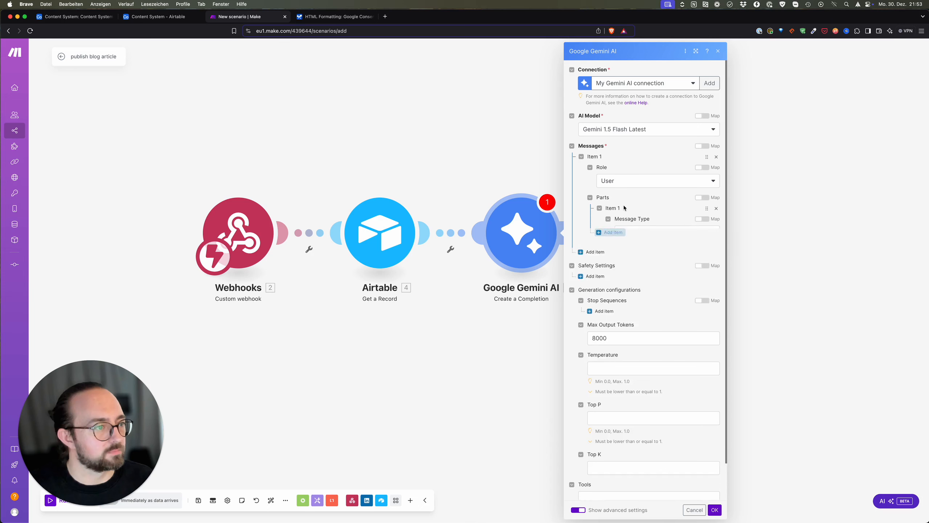
click(641, 231)
click(634, 260)
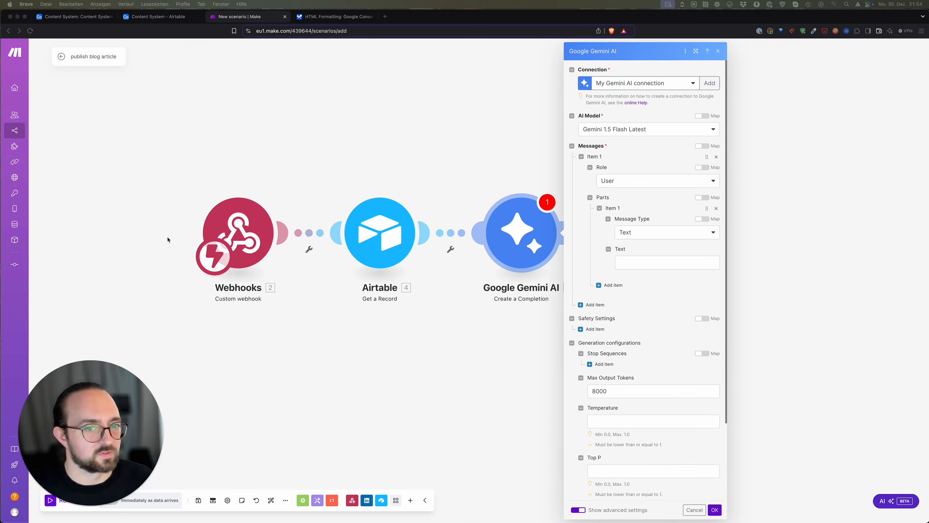
Paste the prompt for formatting the article as blog-post HTML into the message text of the Gemini module.
click(637, 262)
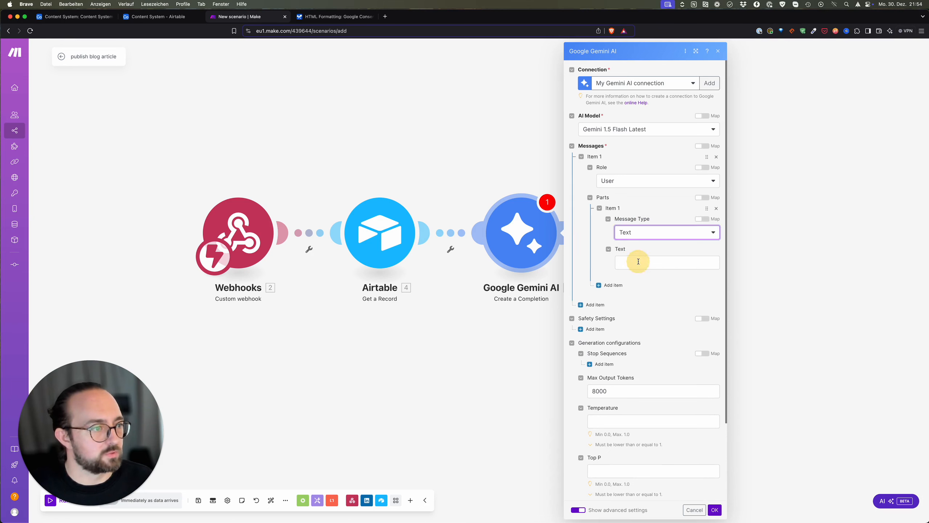
key(super+v)
scroll(657, 350, down, 1)
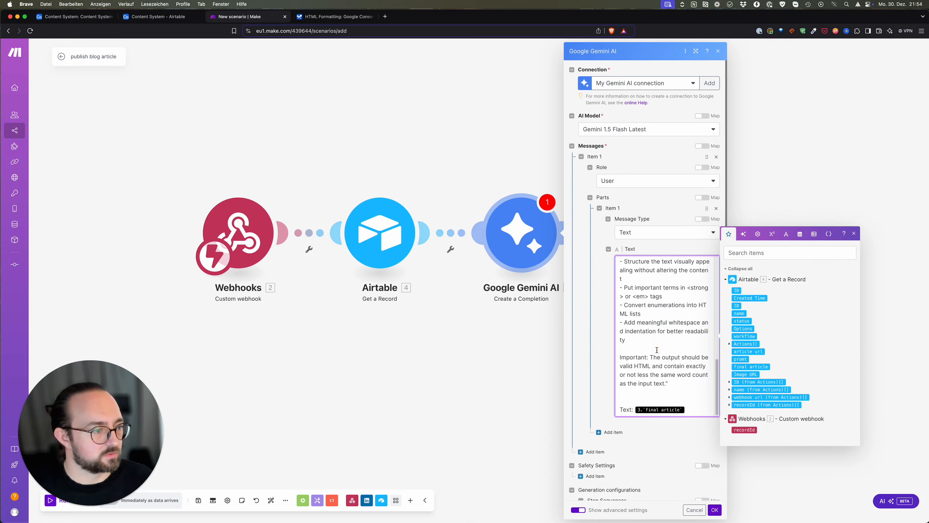
Read through the pasted prompt, checking its rules on headings, raw HTML output, semantic tags and keeping the original words.
scroll(691, 399, up, 10)
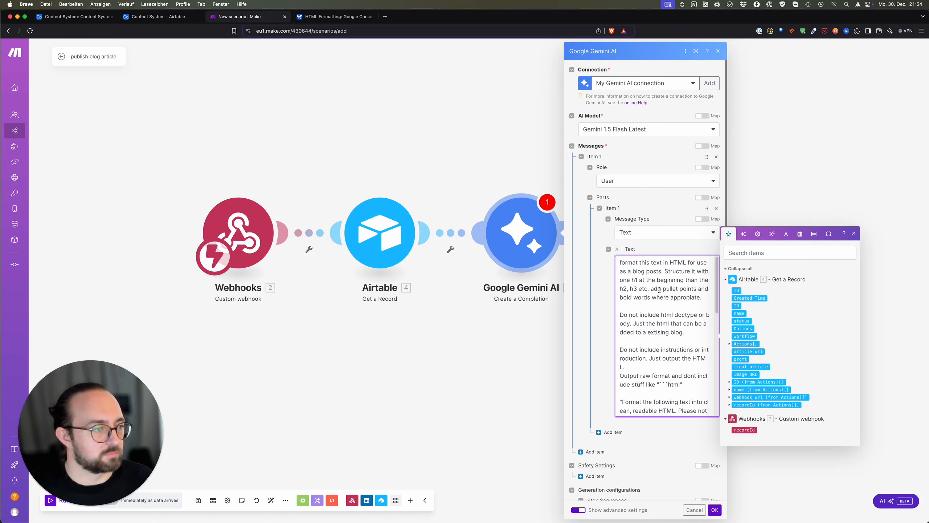
drag(659, 290, 682, 289)
scroll(677, 298, down, 3)
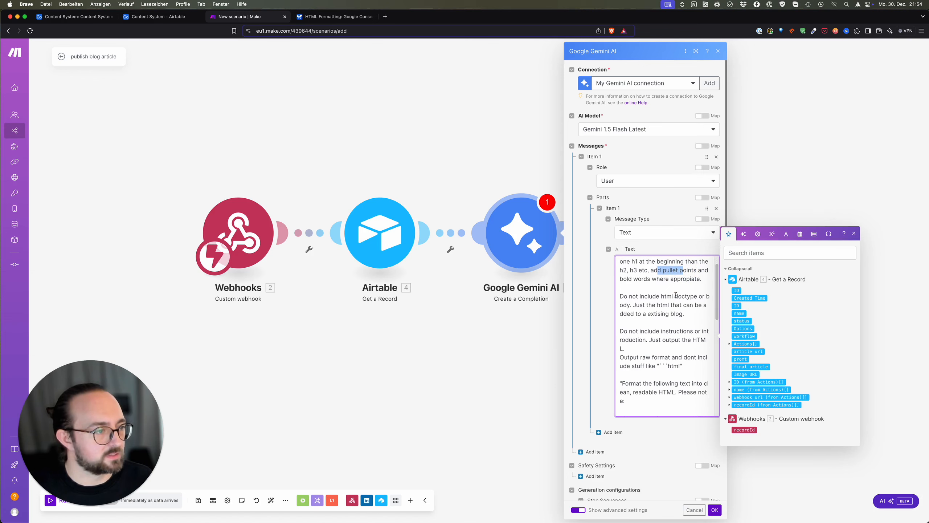
double_click(685, 291)
scroll(666, 315, down, 6)
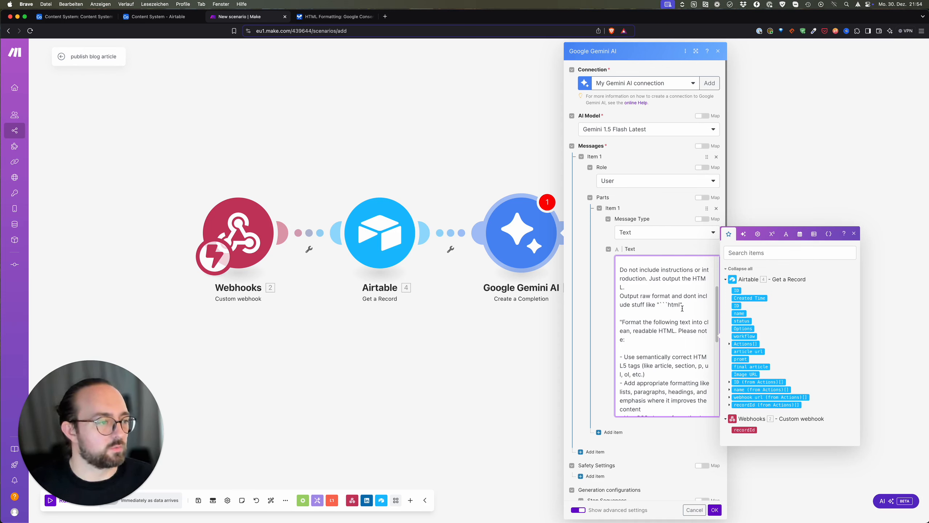
drag(681, 305, 659, 304)
click(669, 298)
click(684, 298)
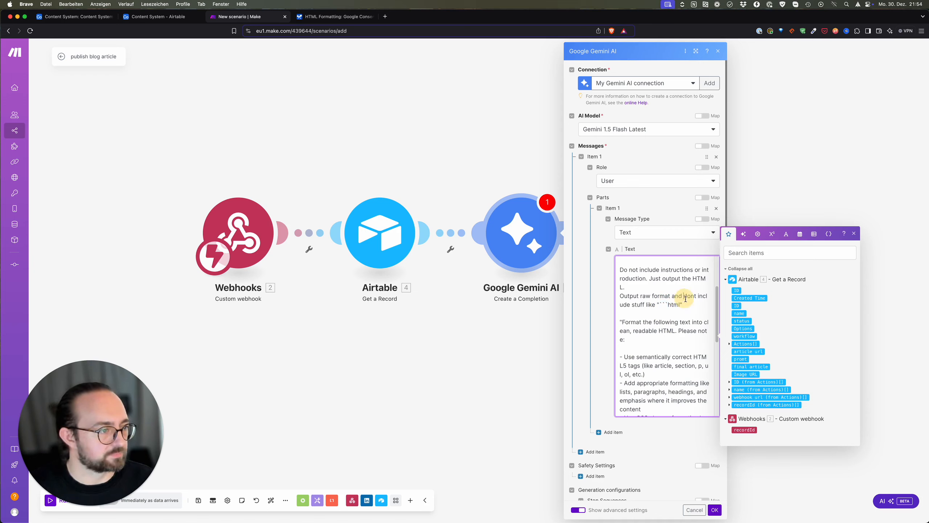
scroll(663, 307, down, 3)
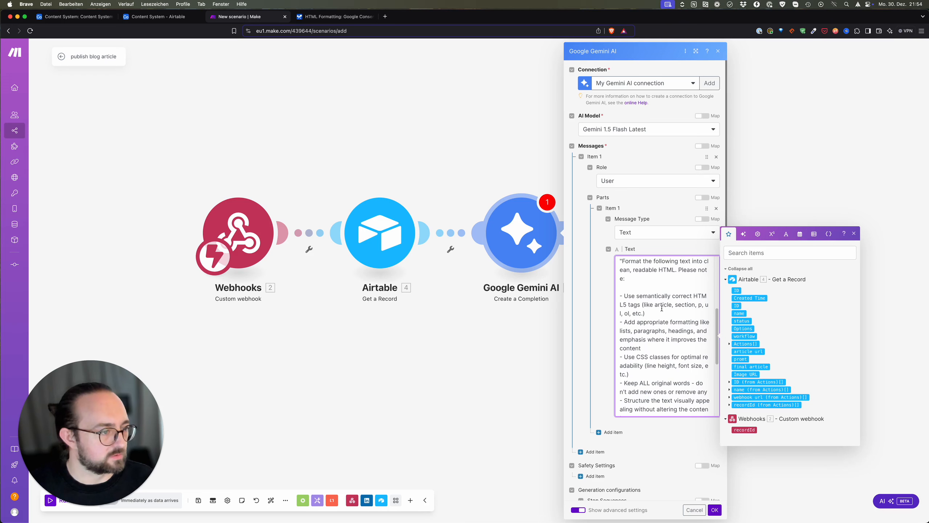
scroll(660, 307, down, 5)
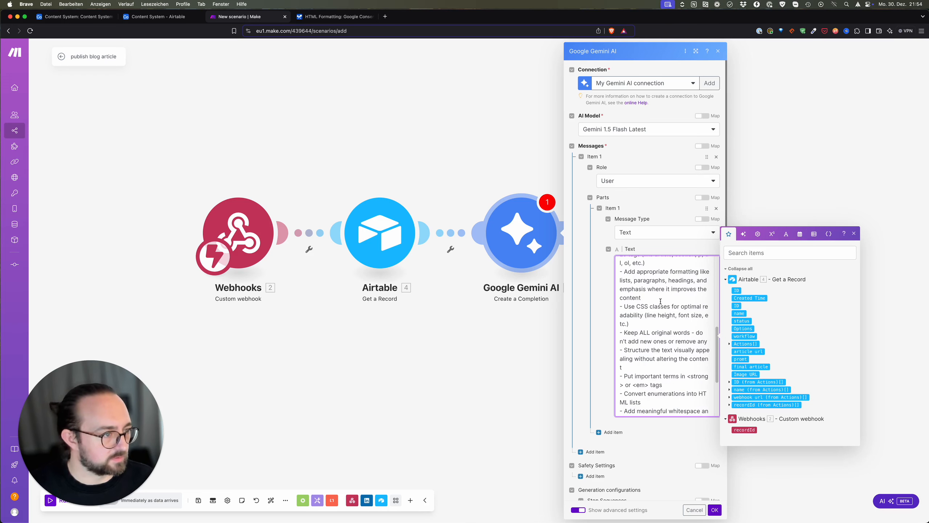
scroll(665, 316, up, 8)
scroll(656, 324, down, 6)
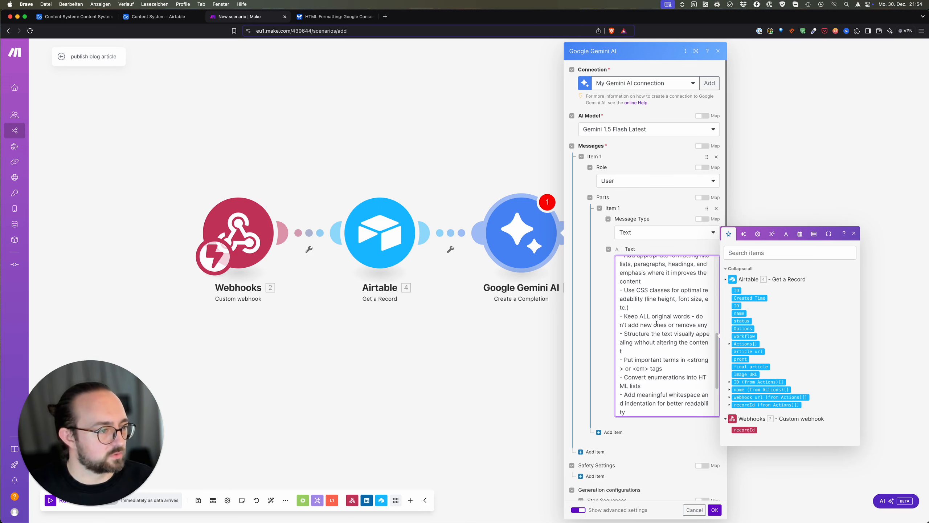
scroll(657, 315, down, 3)
scroll(657, 317, up, 5)
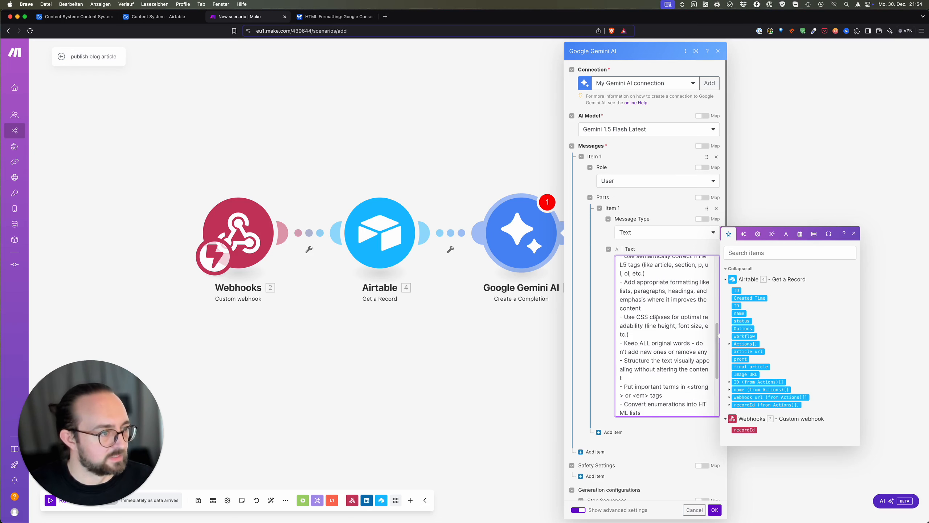
scroll(654, 290, up, 1)
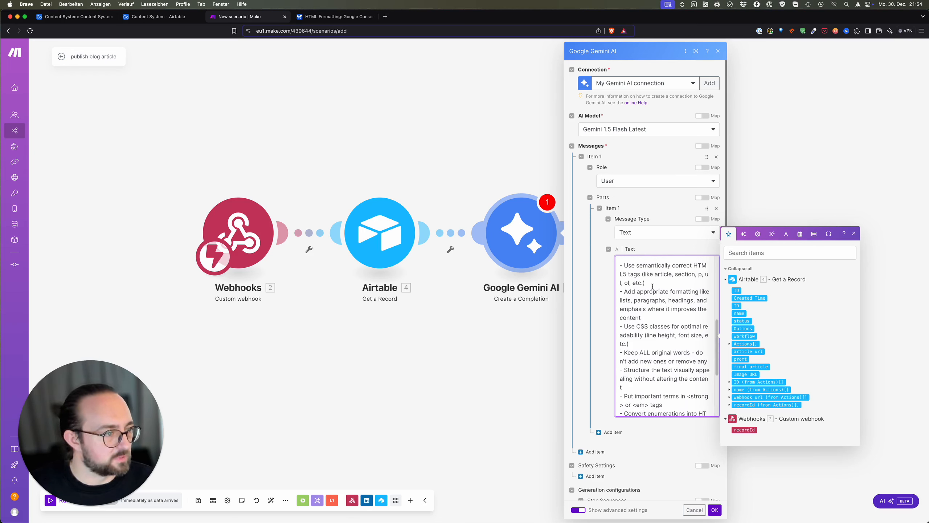
Replace the broken variable at the end of the prompt with final article from the Airtable record and save the Gemini module.
scroll(669, 293, down, 1)
scroll(667, 296, down, 6)
click(750, 347)
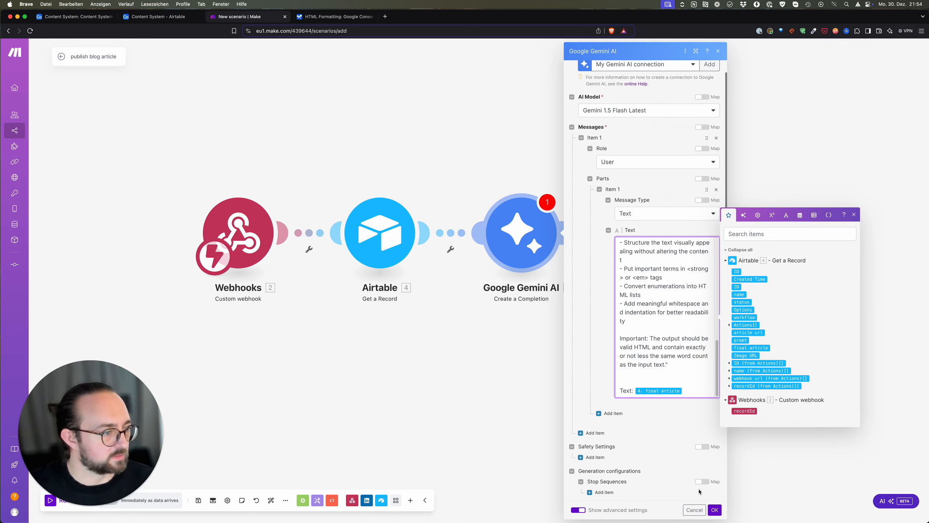
click(714, 510)
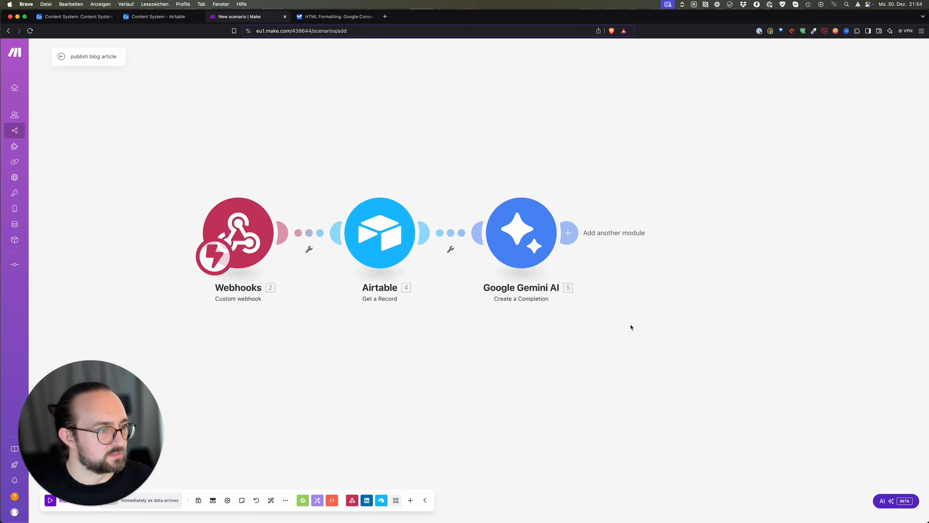
Add a Text parser "Replace" module after Google Gemini AI.
click(570, 232)
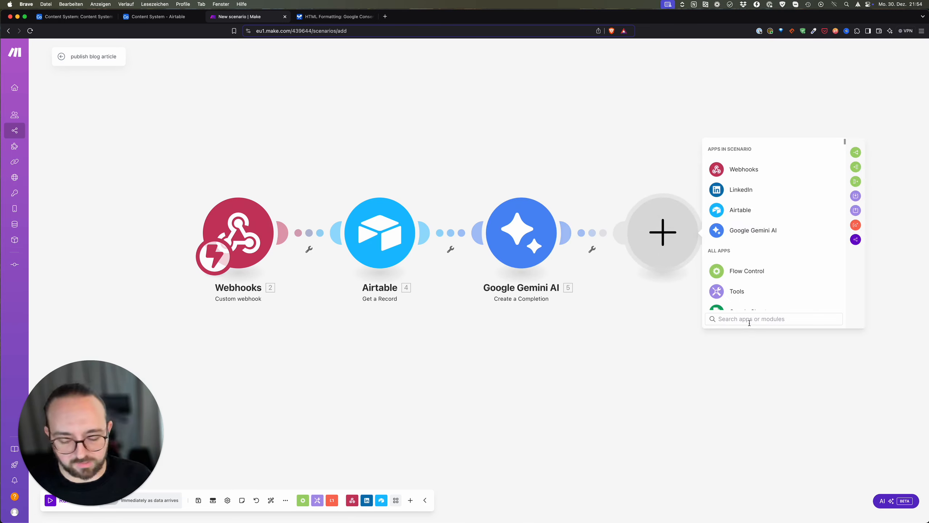
text(text)
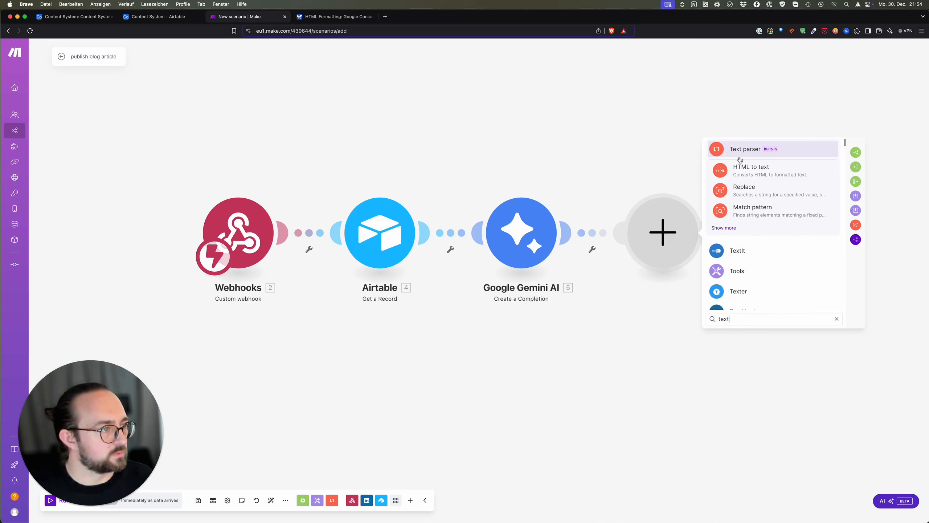
click(758, 191)
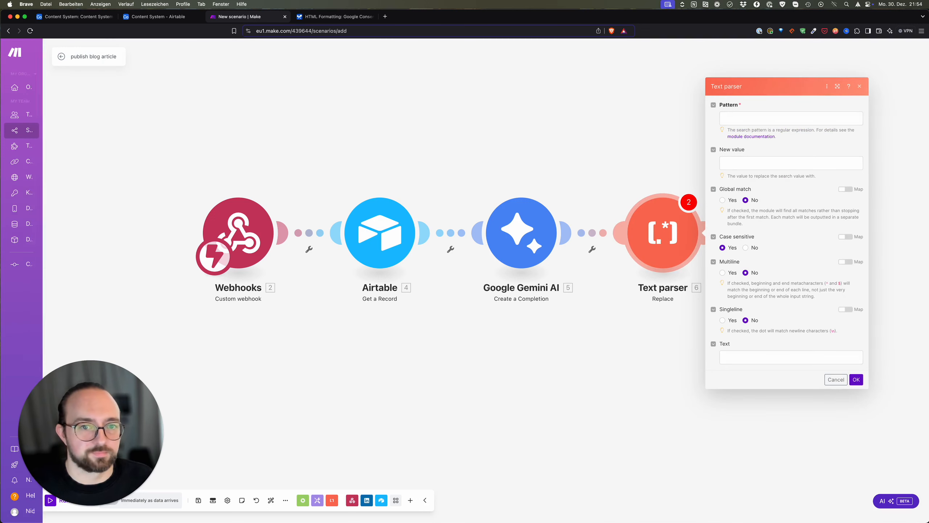
Configure the Text parser with pattern ```html, an empty new value and the Gemini Result as text, and save it.
click(744, 120)
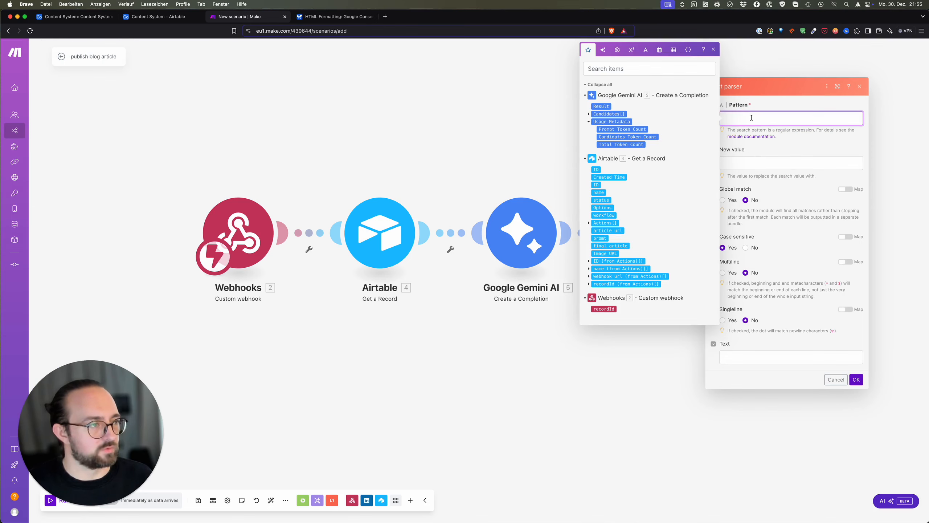
text(```html)
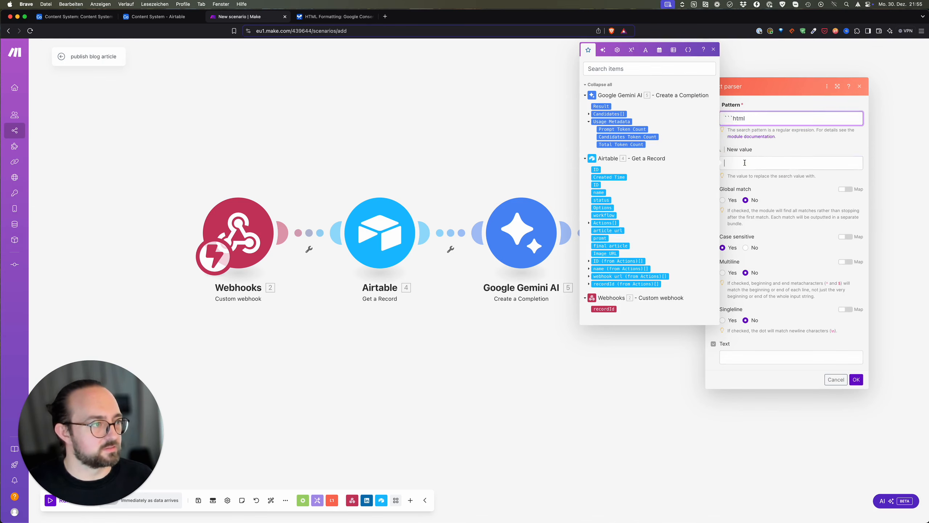
click(761, 164)
click(723, 357)
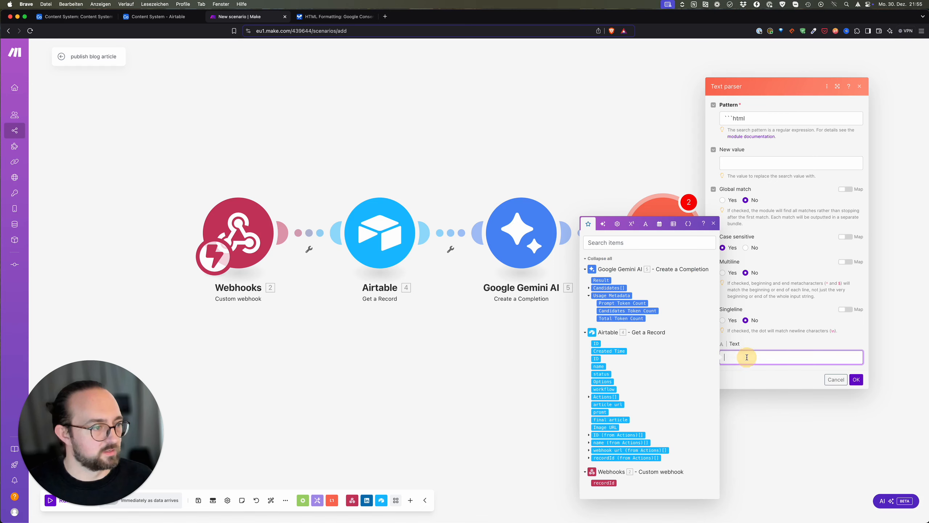
click(602, 280)
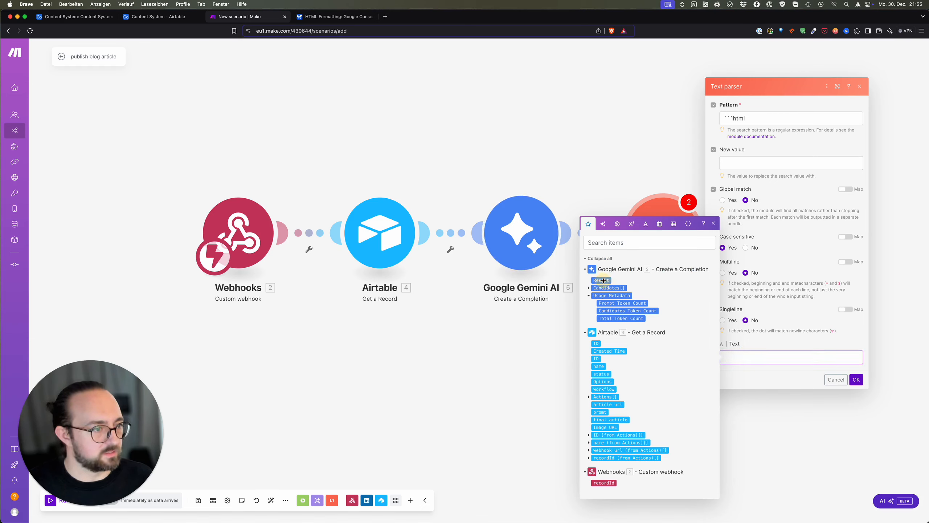
click(851, 379)
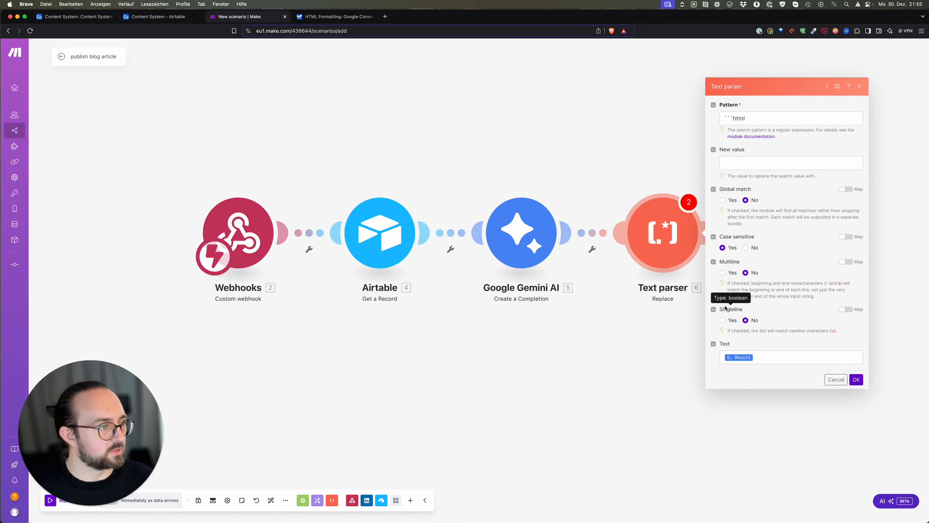
click(856, 380)
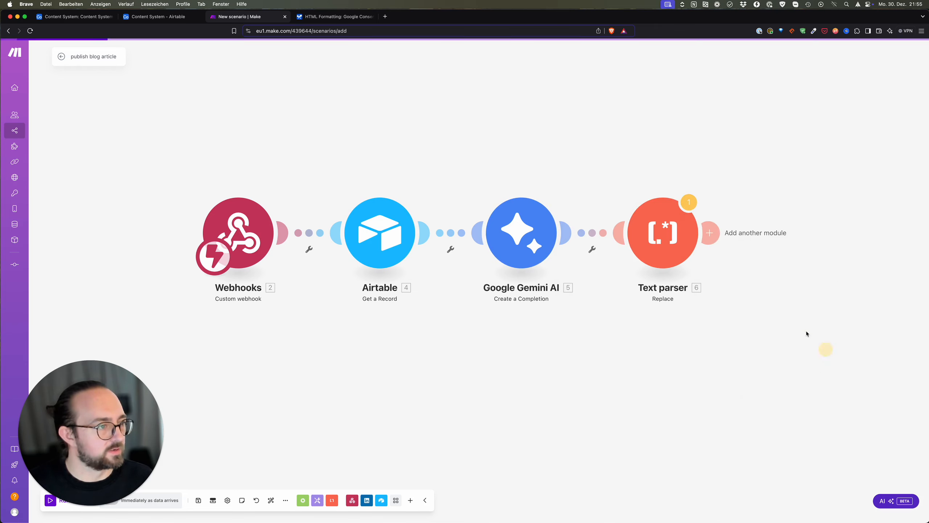
Add a second Text parser "Replace" module with pattern ```, an empty new value and the first parser's Text as text.
click(657, 233)
click(801, 186)
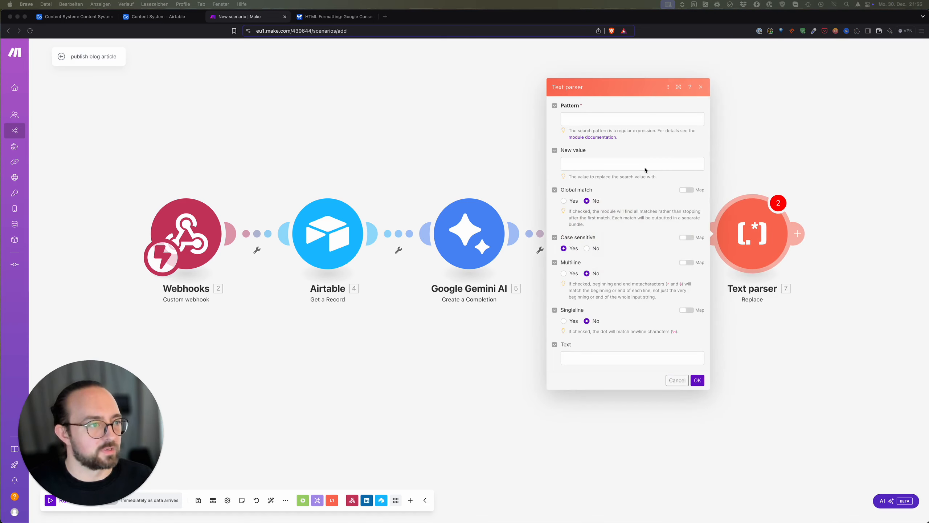
click(598, 117)
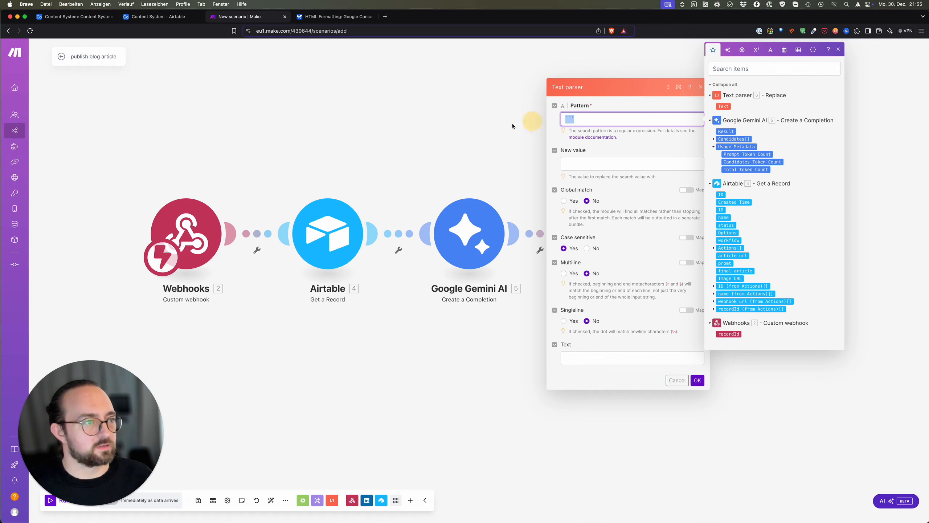
drag(604, 118, 545, 120)
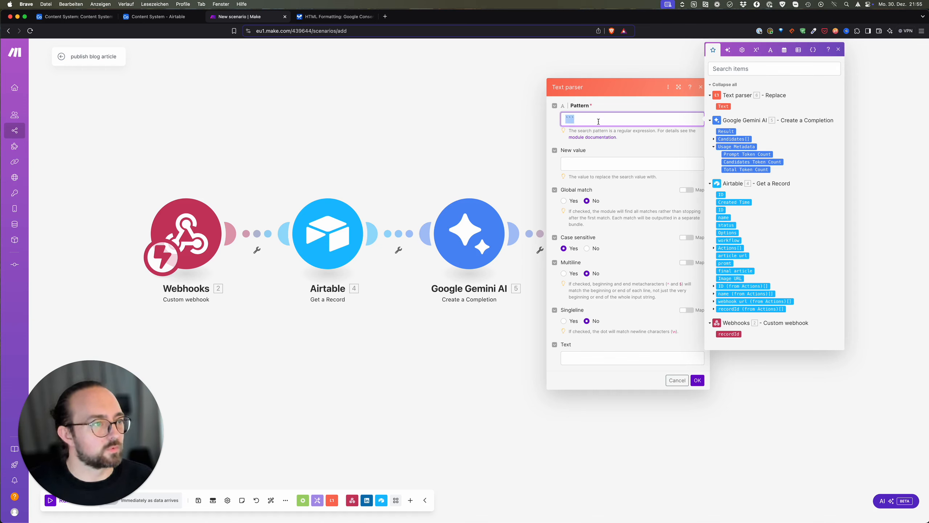
click(590, 163)
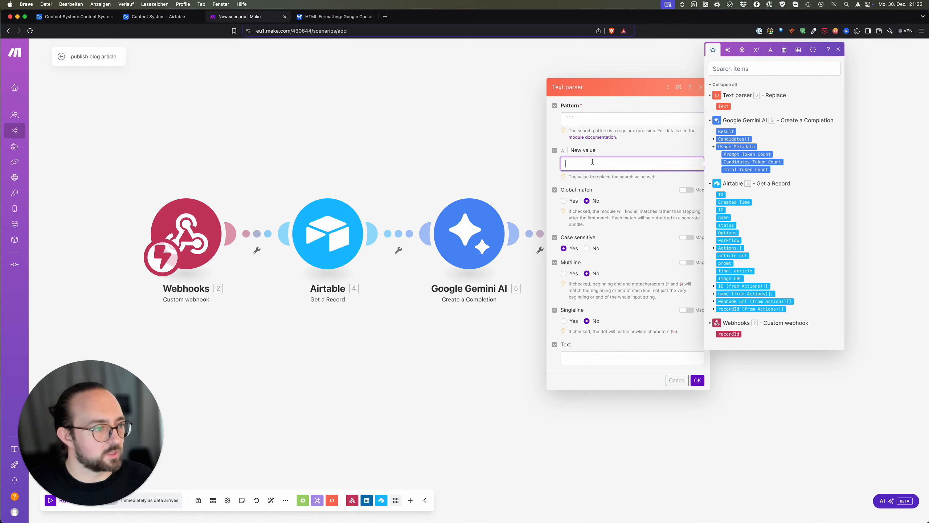
click(580, 357)
click(724, 262)
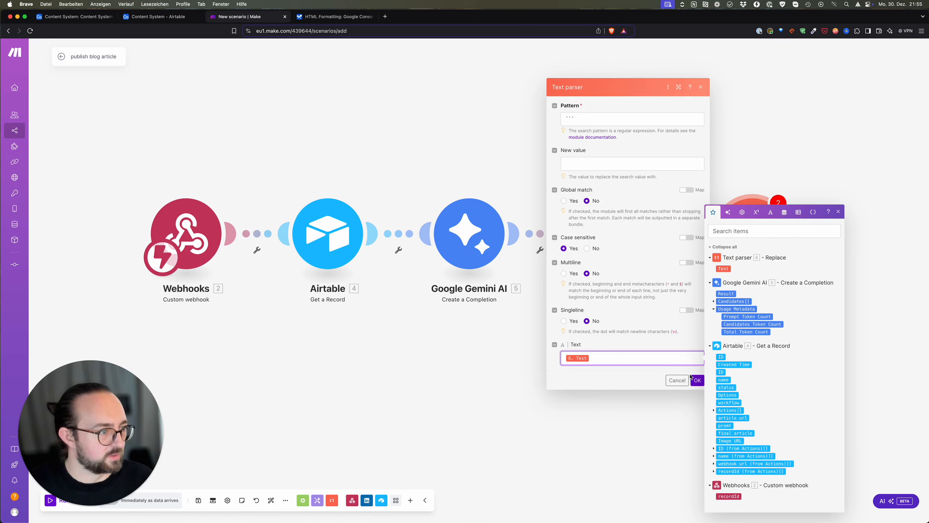
click(698, 380)
Add a WordPress "Create a Post" module after the second Text parser.
scroll(681, 357, down, 1)
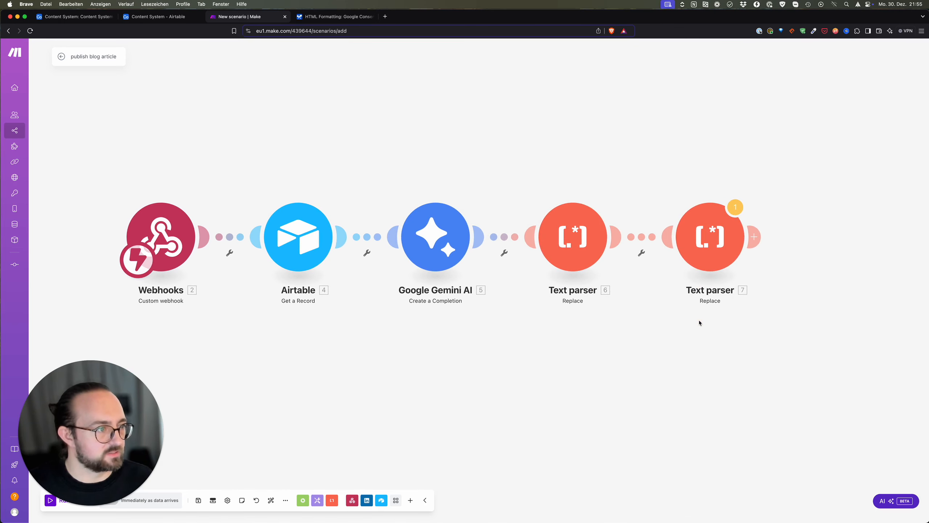
drag(696, 401, 657, 376)
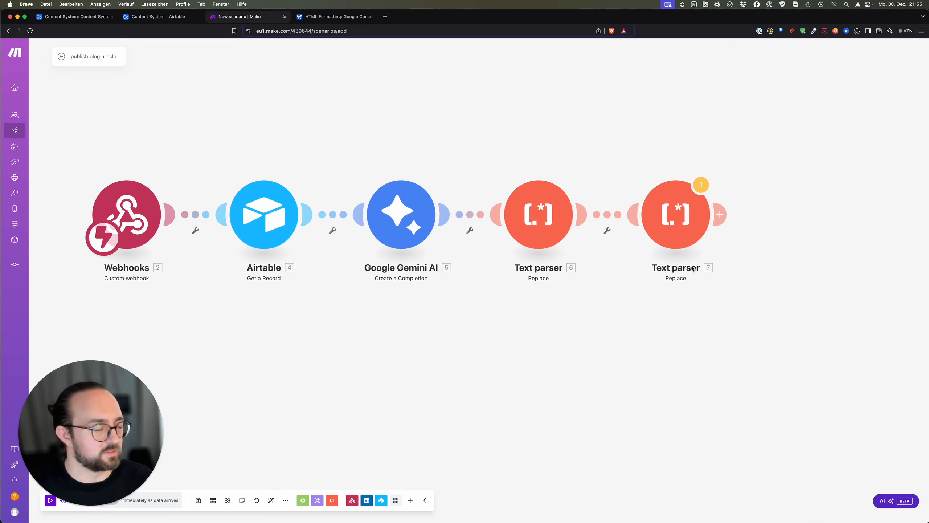
scroll(412, 315, down, 2)
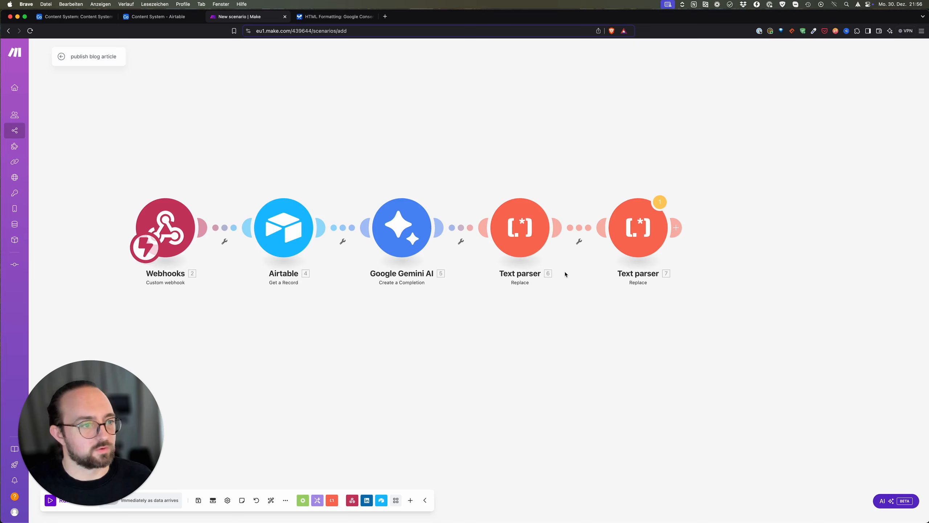
drag(542, 326, 506, 318)
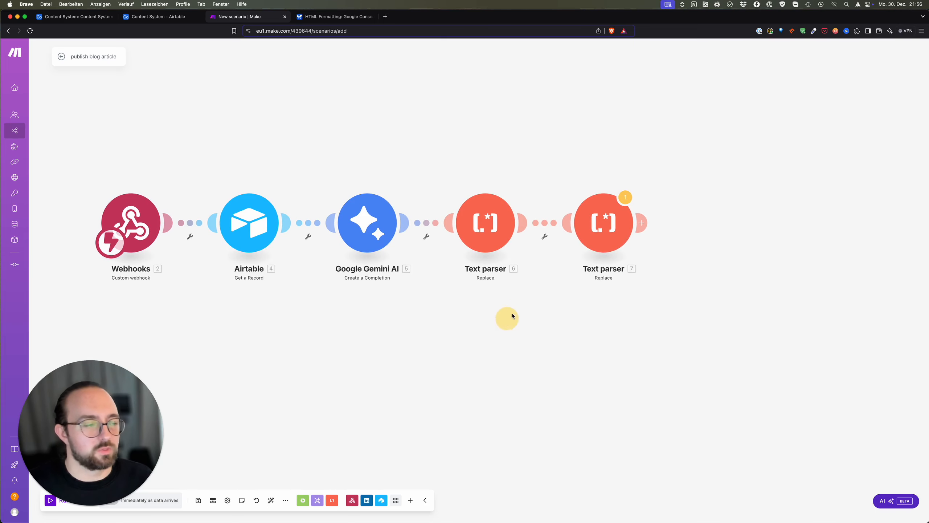
click(644, 222)
text(wordpres)
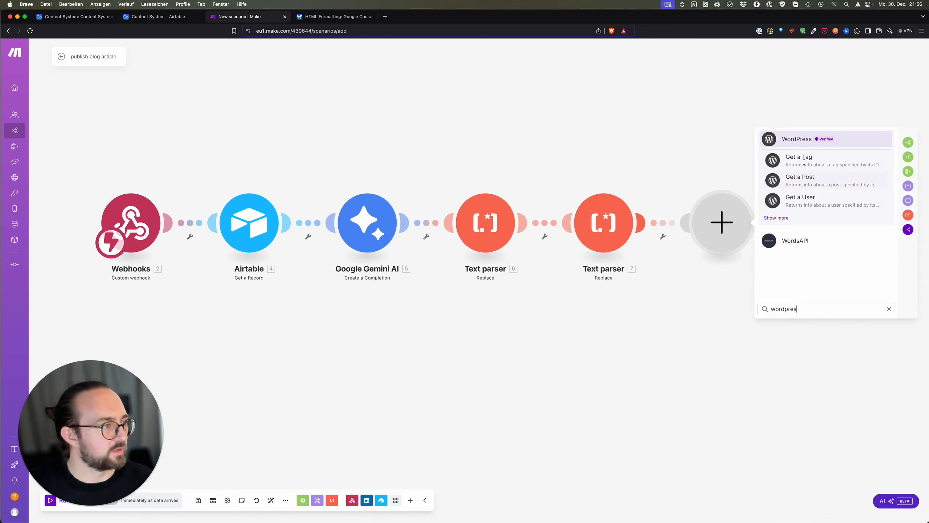
click(780, 220)
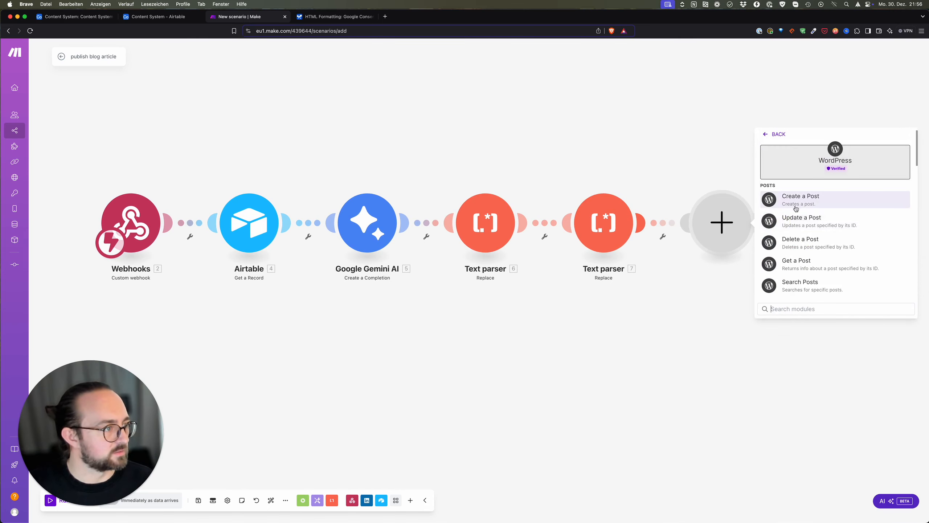
scroll(841, 223, down, 3)
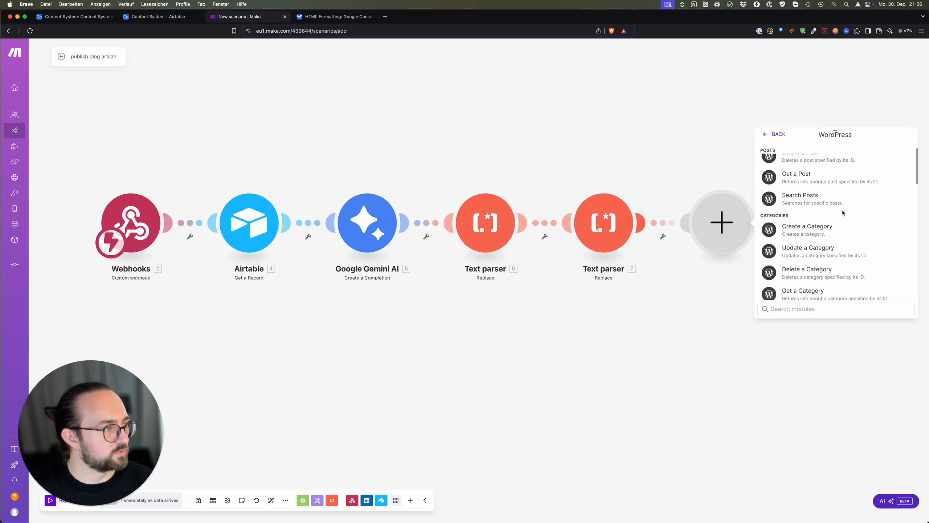
scroll(842, 216, up, 3)
click(817, 202)
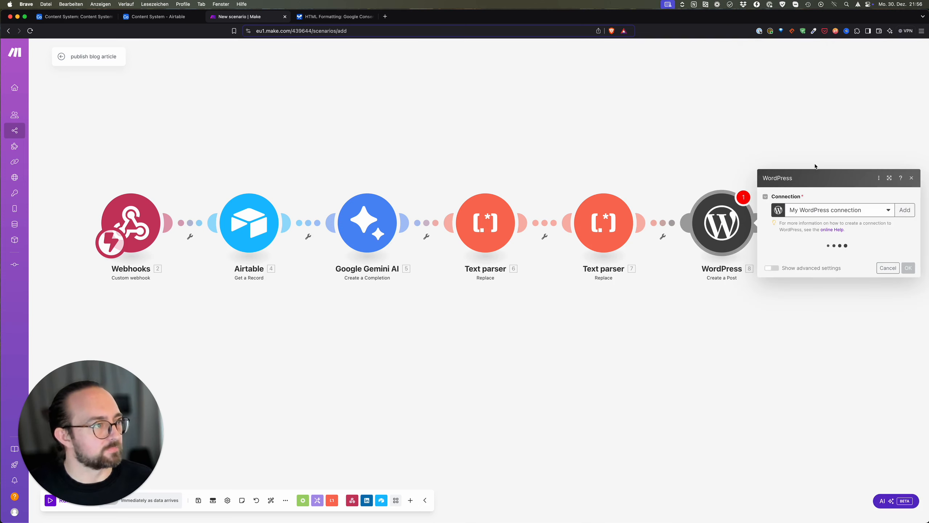
Map the WordPress post's title to the Airtable name and its content to the second Text parser's Text, with type Beiträge.
click(785, 128)
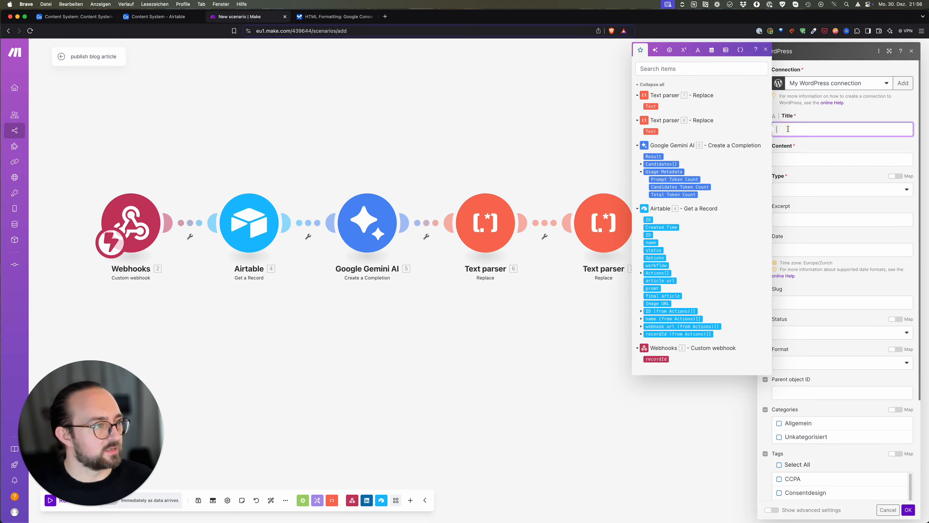
click(651, 242)
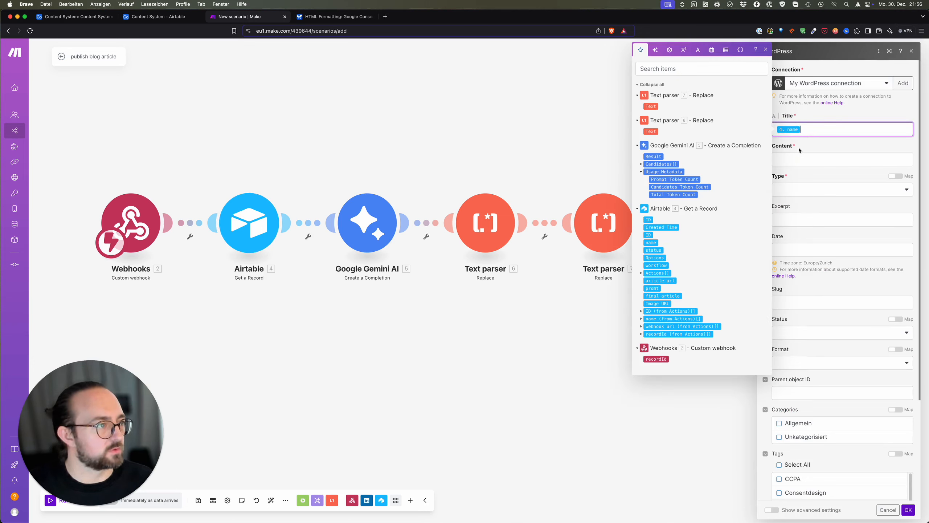
click(811, 156)
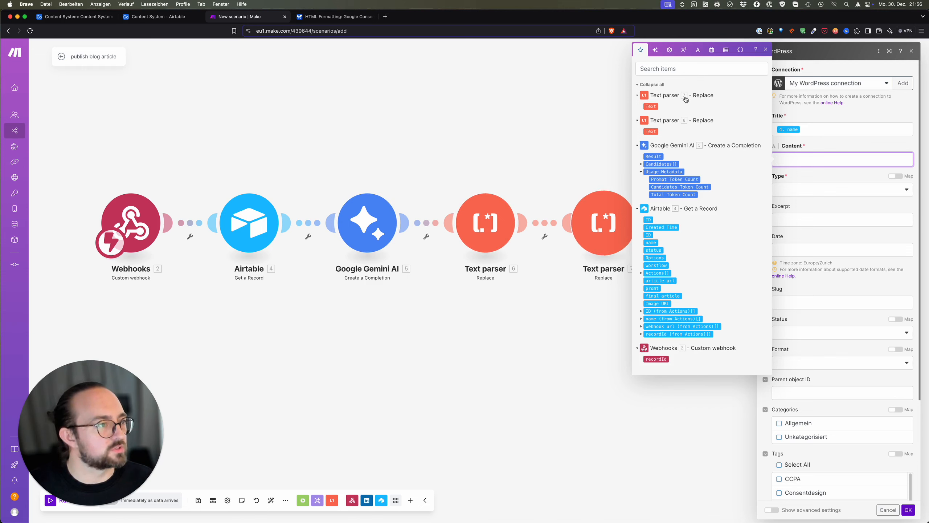
click(651, 106)
click(805, 189)
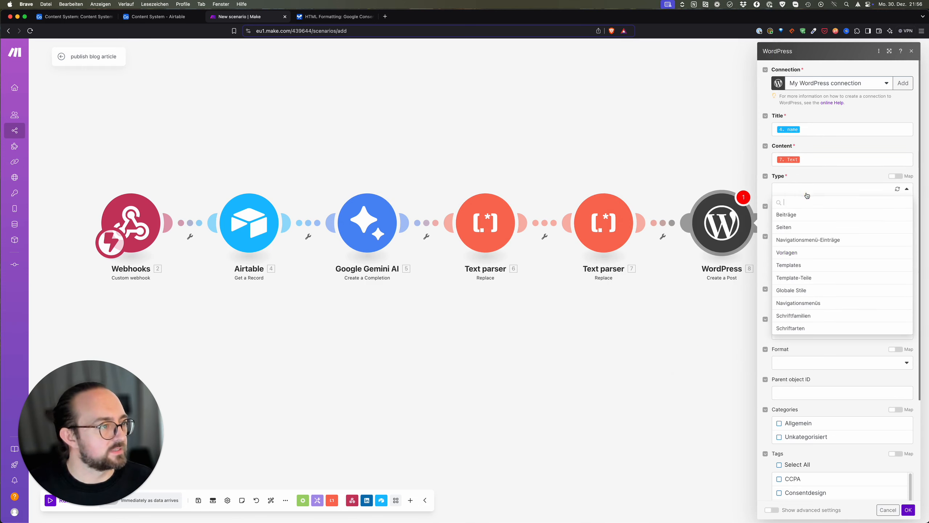
click(797, 210)
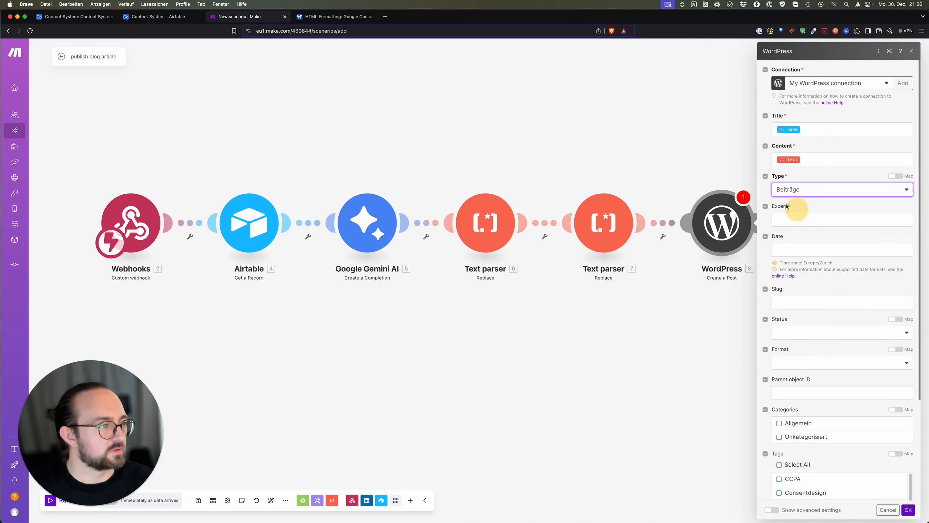
Set the WordPress post's status to Draft and save the module.
click(819, 206)
scroll(803, 234, down, 1)
scroll(805, 219, down, 2)
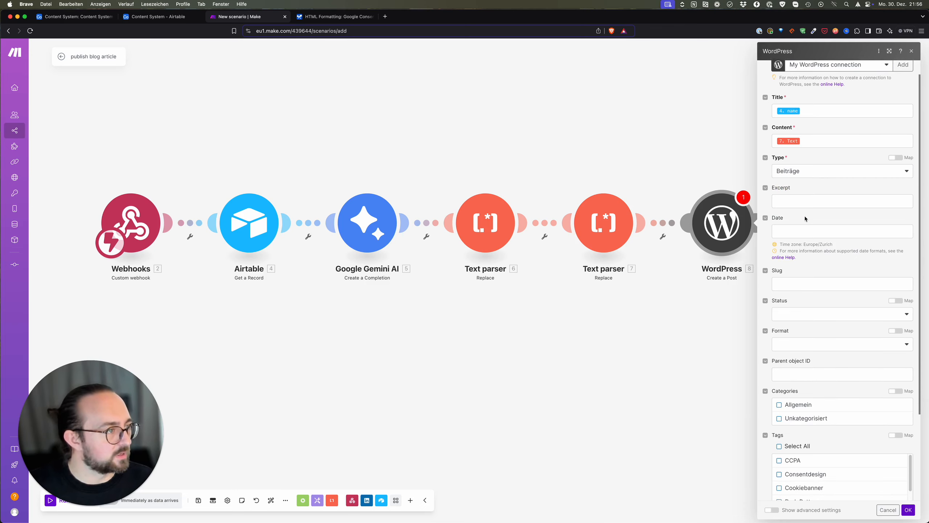
scroll(804, 216, down, 3)
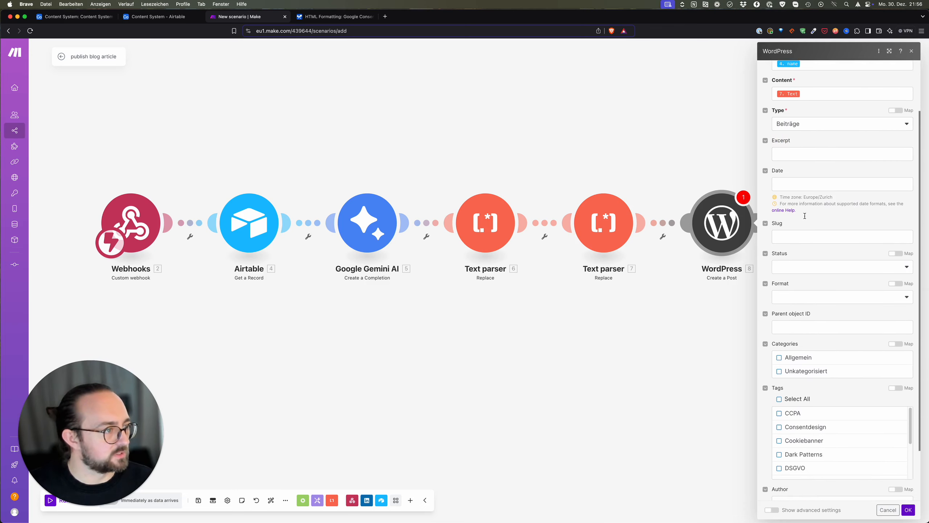
click(816, 259)
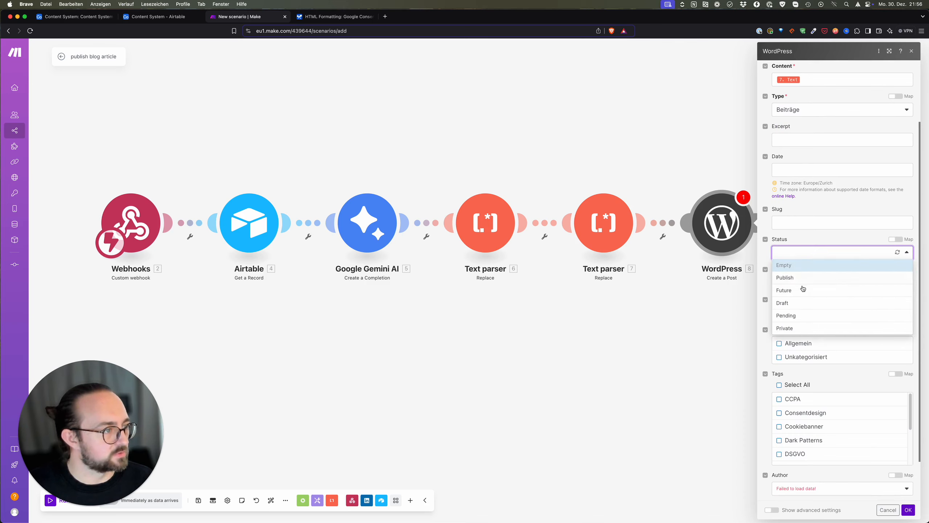
click(801, 301)
click(808, 239)
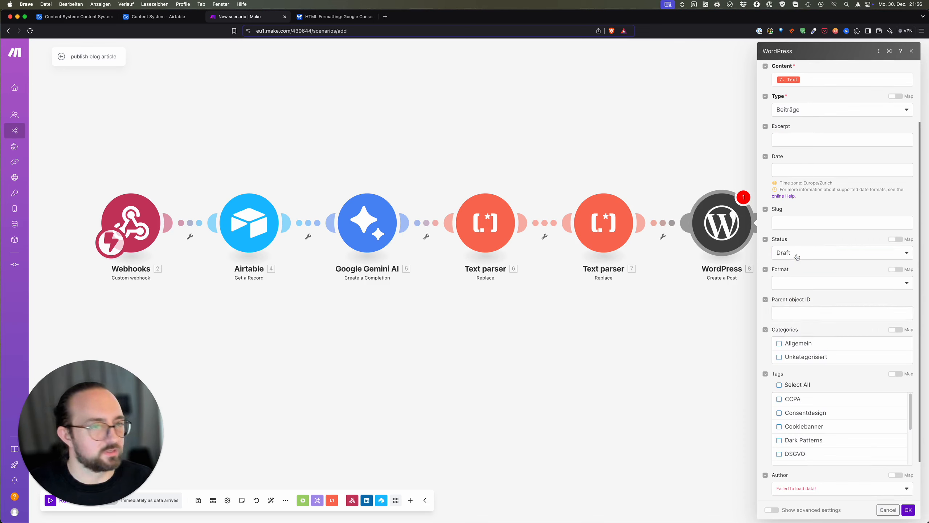
scroll(824, 271, down, 3)
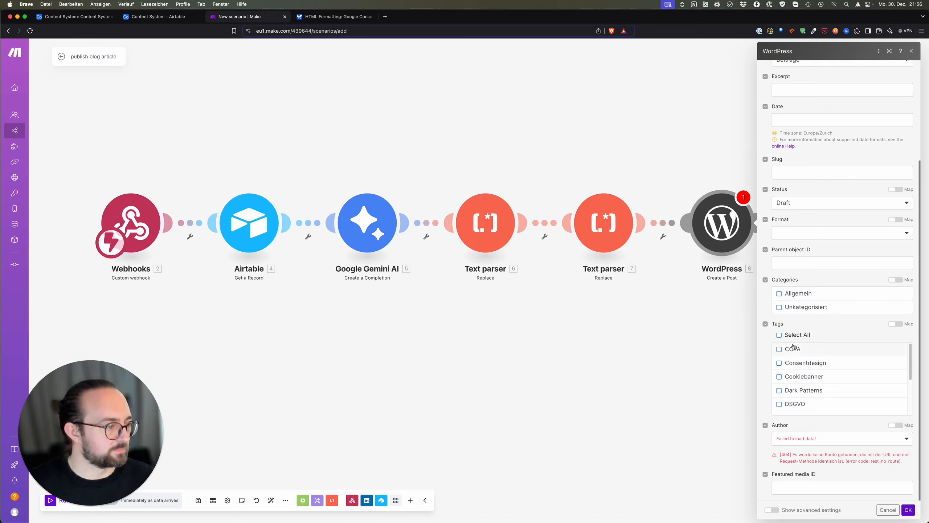
click(779, 481)
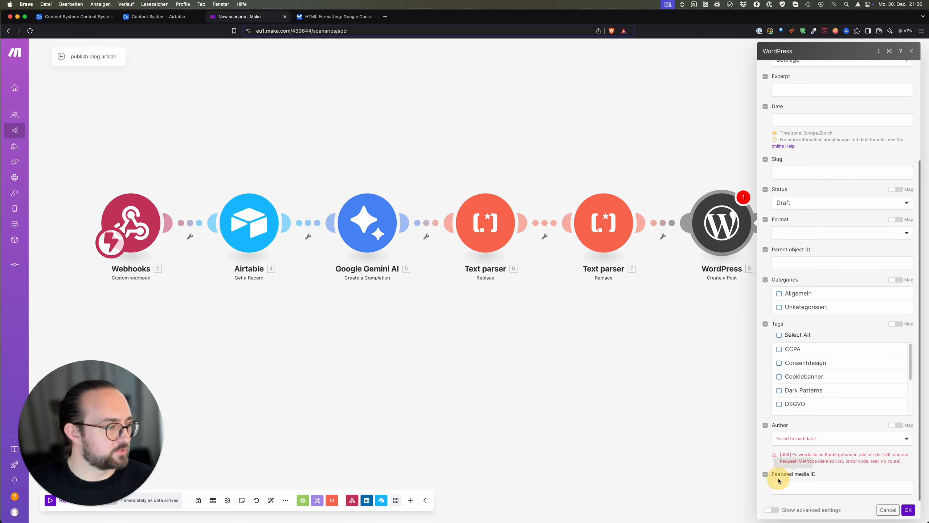
click(910, 510)
Move the WordPress module farther from the second Text parser and unlink the two modules.
drag(731, 221, 773, 223)
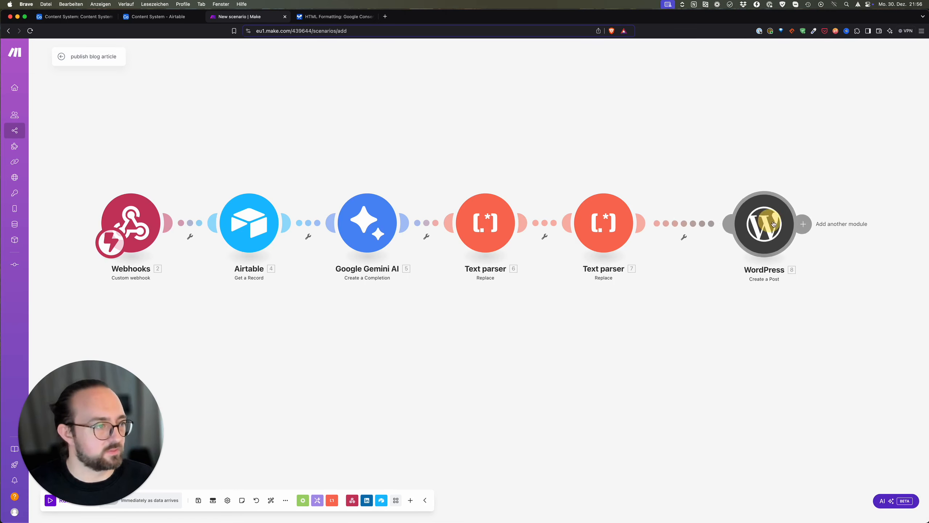
drag(492, 338, 473, 323)
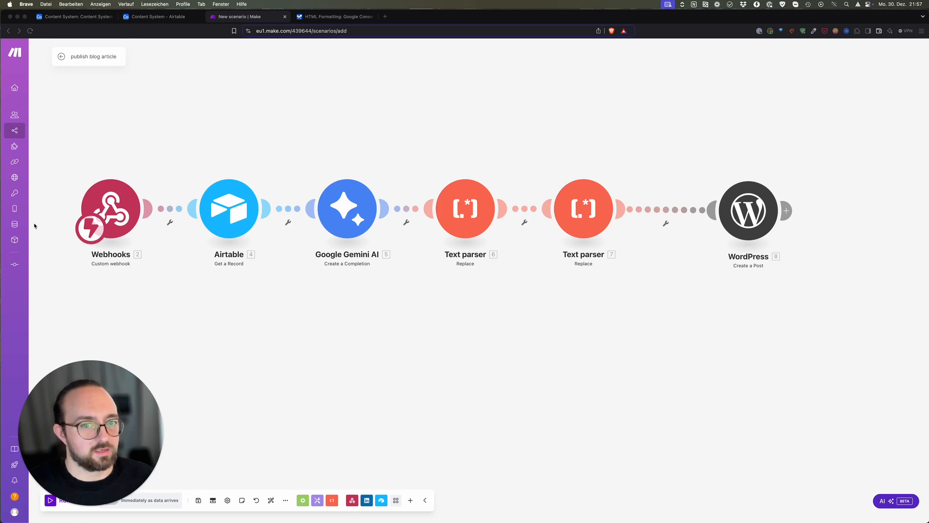
click(98, 16)
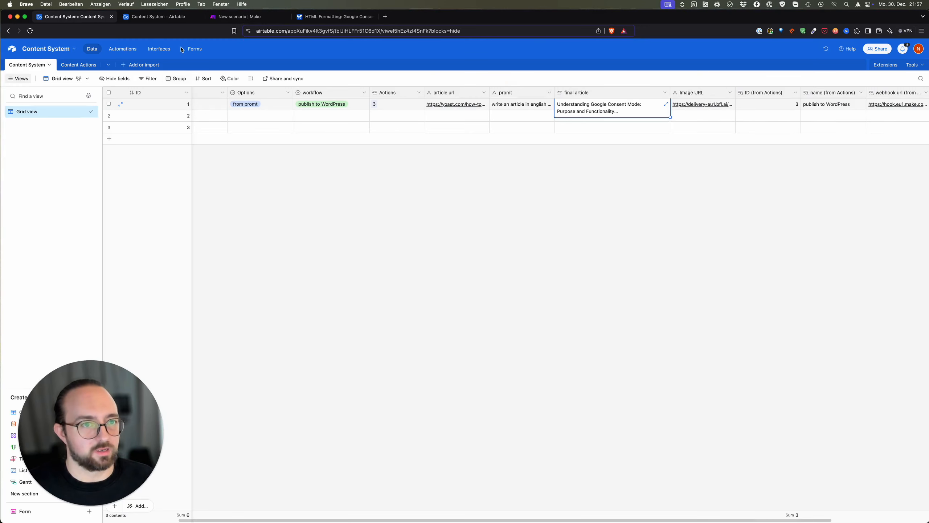
click(163, 17)
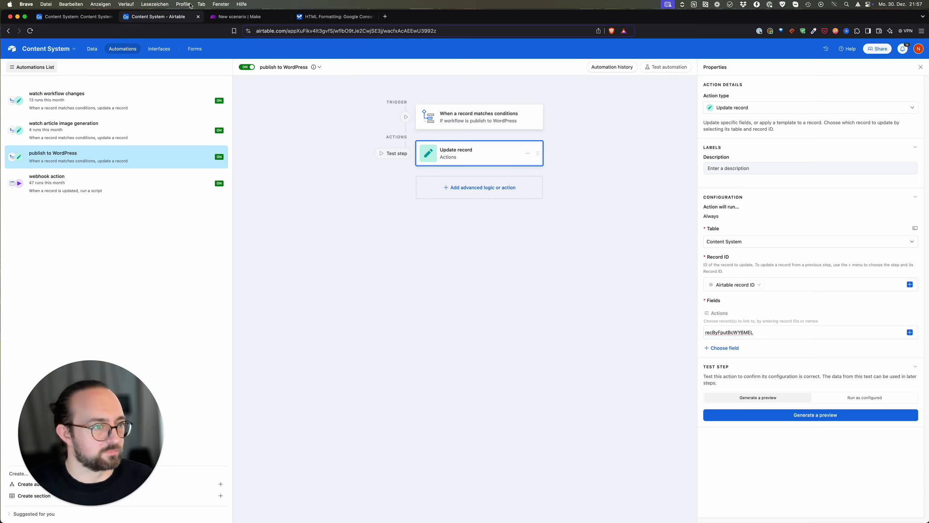
click(272, 16)
right_click(666, 210)
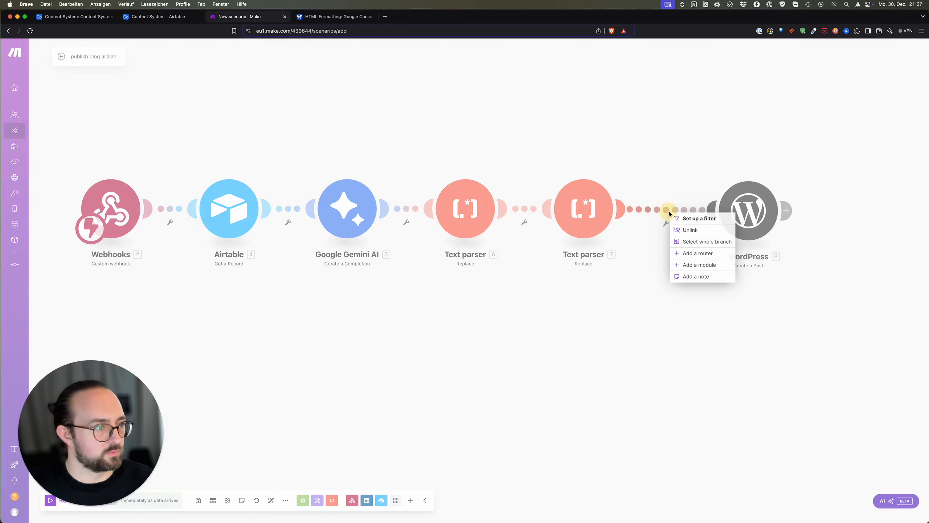
click(679, 229)
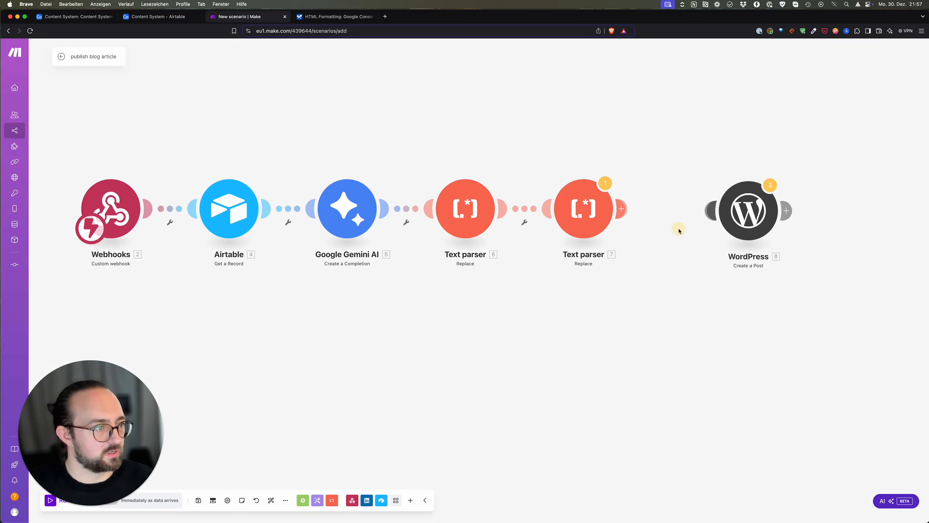
click(621, 209)
text(http)
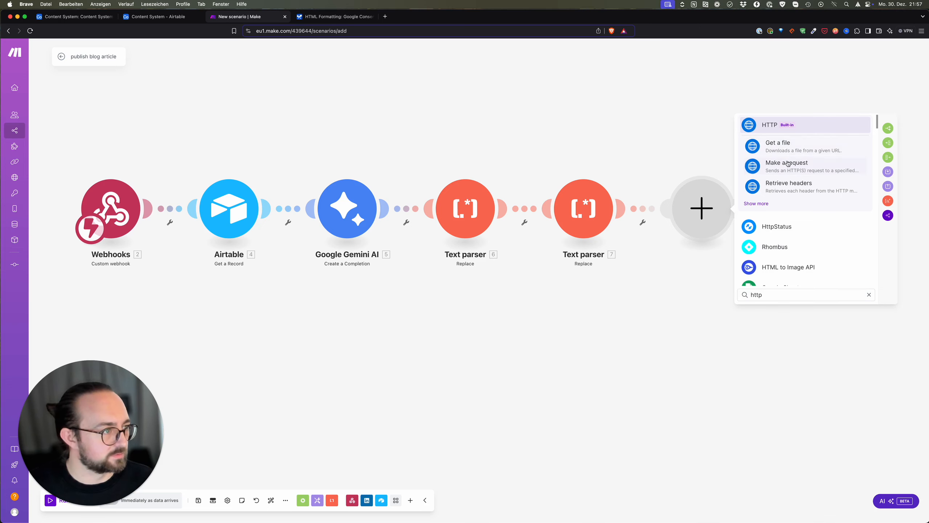
click(793, 147)
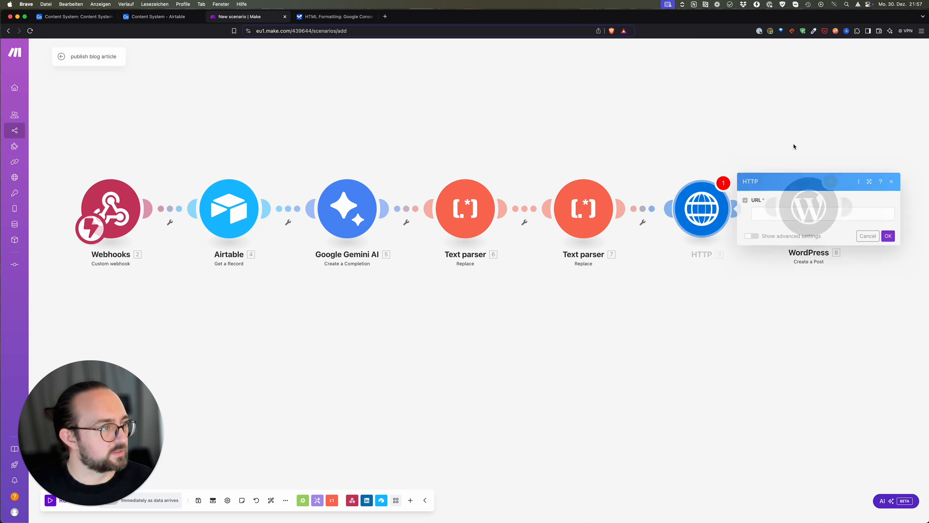
right_click(709, 216)
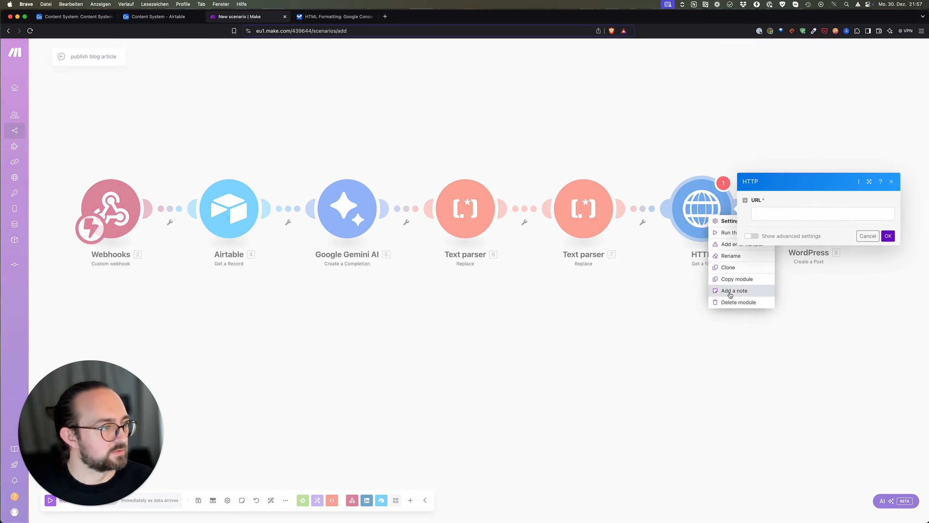
click(831, 283)
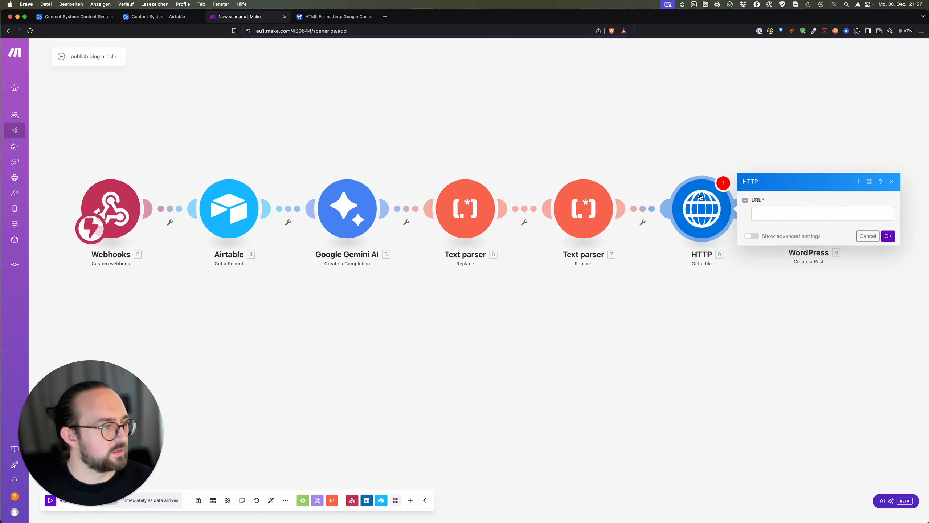
click(890, 182)
right_click(708, 214)
click(743, 289)
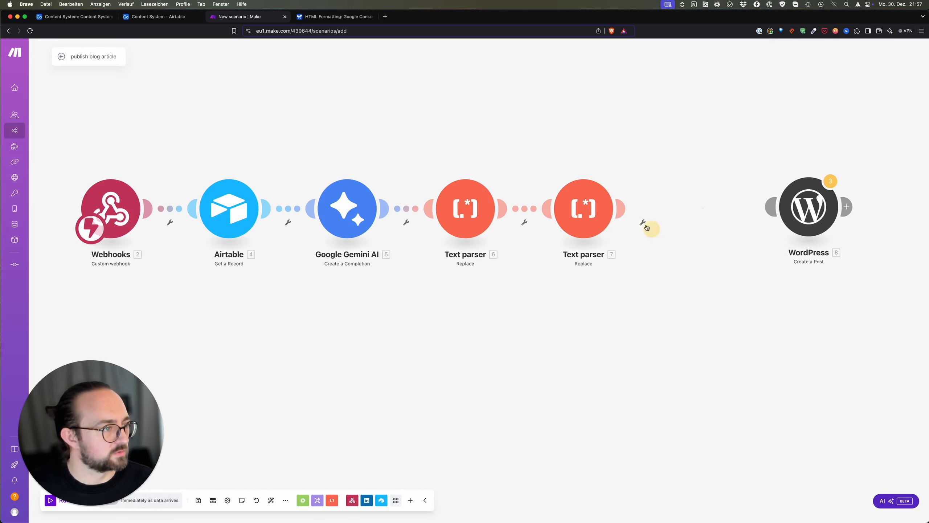
Add an HTTP "Make a request" module after the second Text parser.
click(622, 209)
click(763, 227)
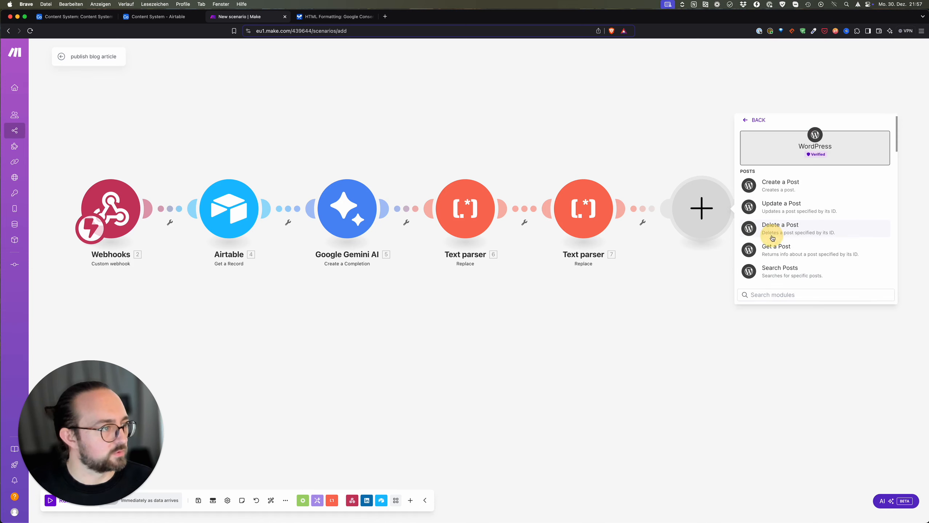
click(746, 121)
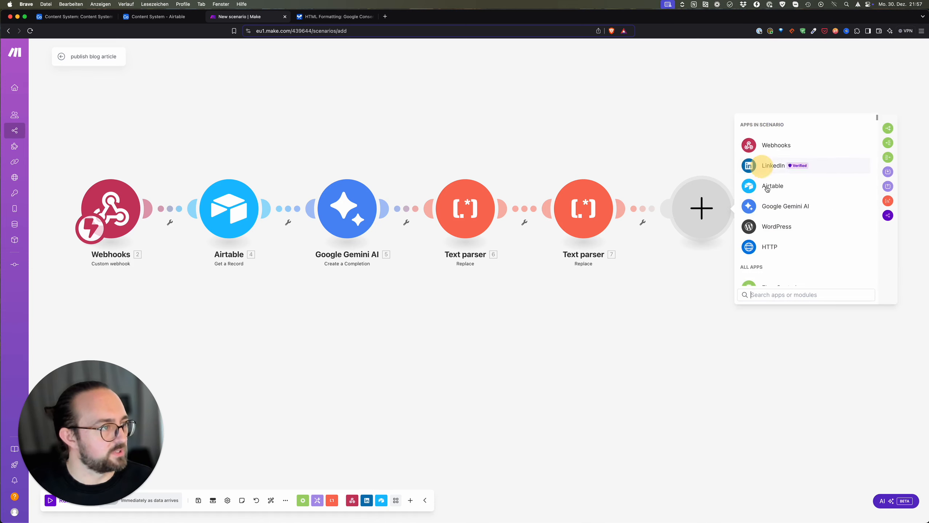
click(783, 245)
scroll(780, 282, down, 4)
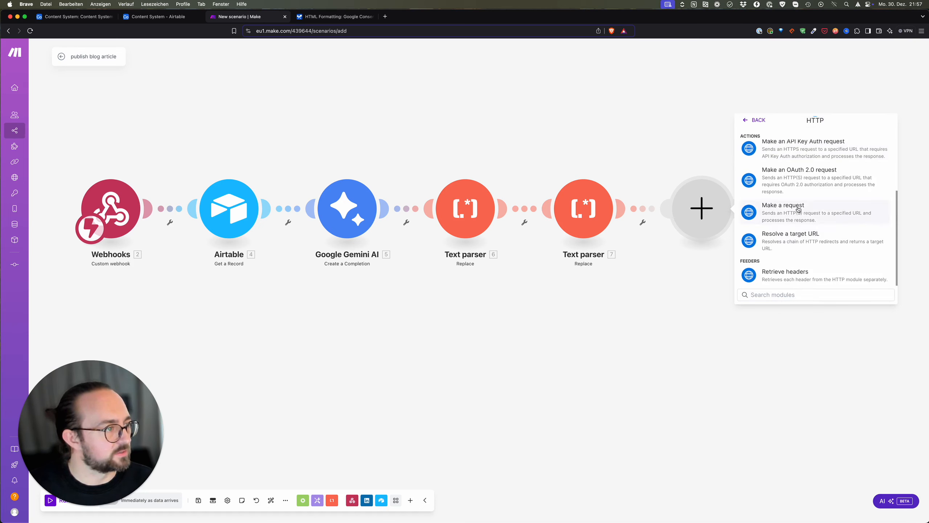
click(798, 213)
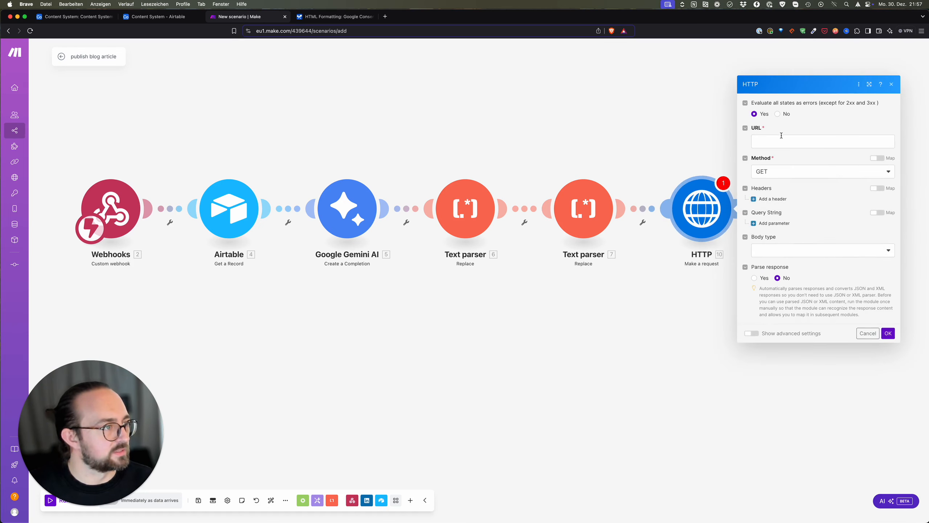
Map the HTTP request's URL to the Airtable record's Image URL, leaving the headers empty.
click(781, 137)
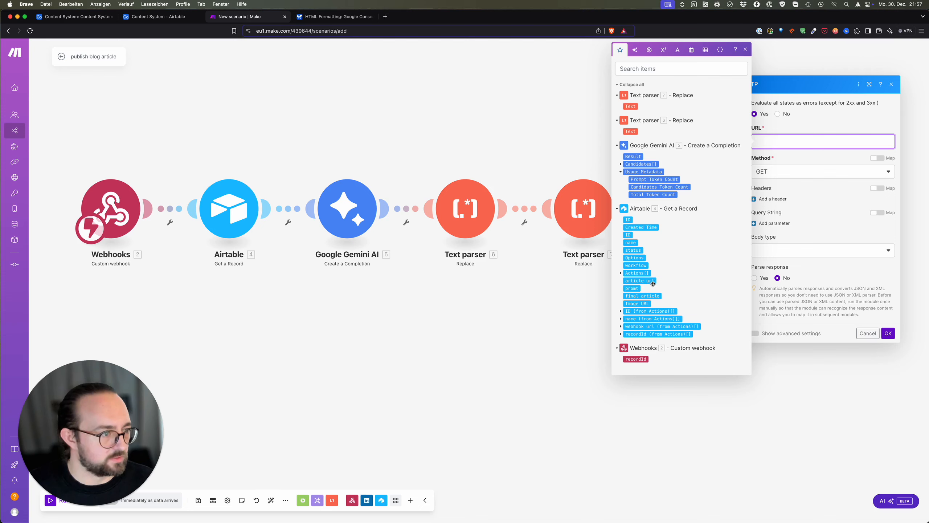
click(637, 303)
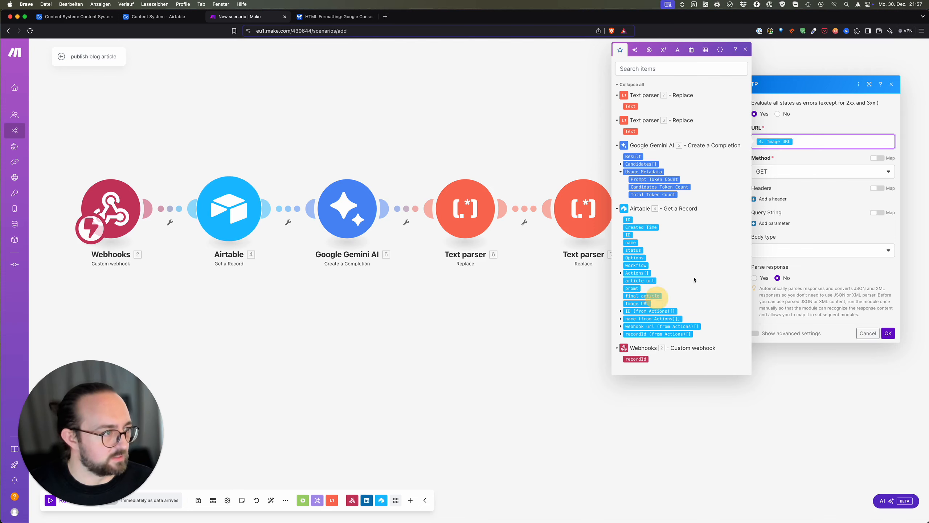
click(821, 203)
click(773, 199)
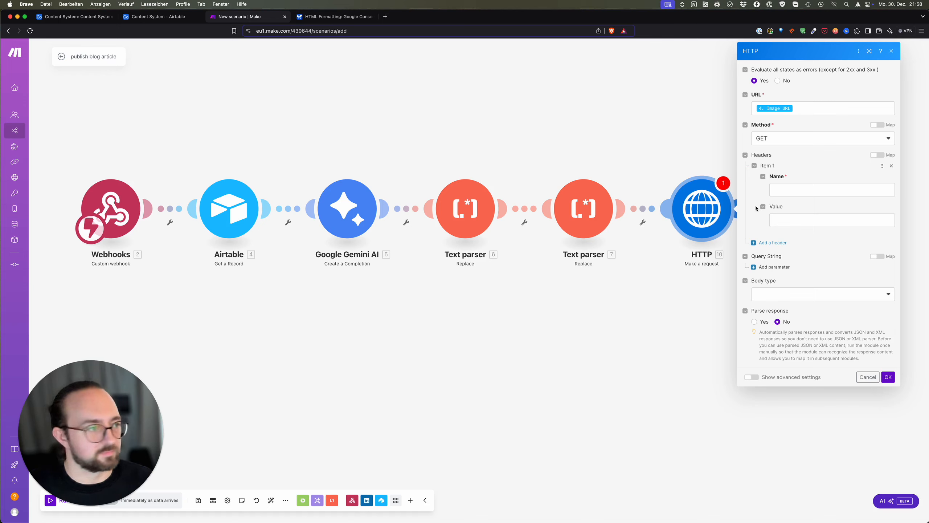
click(892, 166)
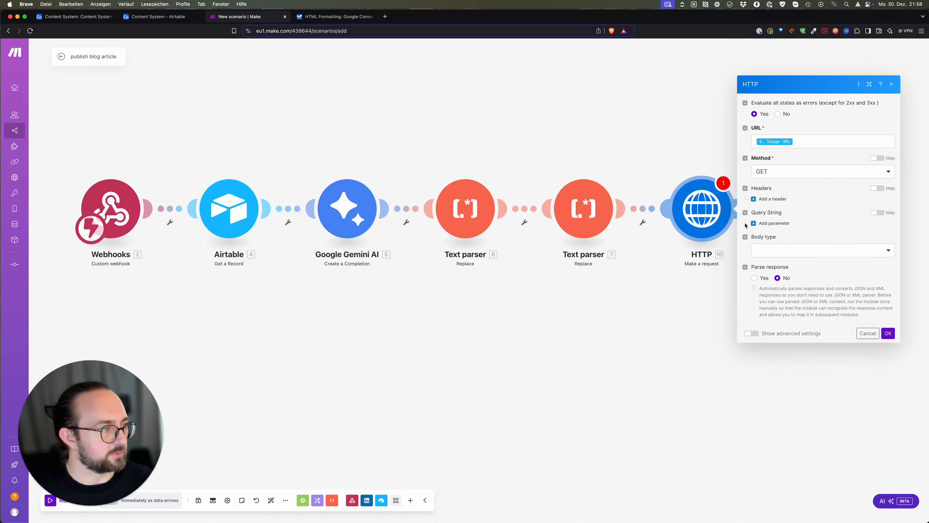
Set the HTTP request's body type to Raw and its content type to Custom with the value application/octet-stream.
click(824, 251)
click(770, 281)
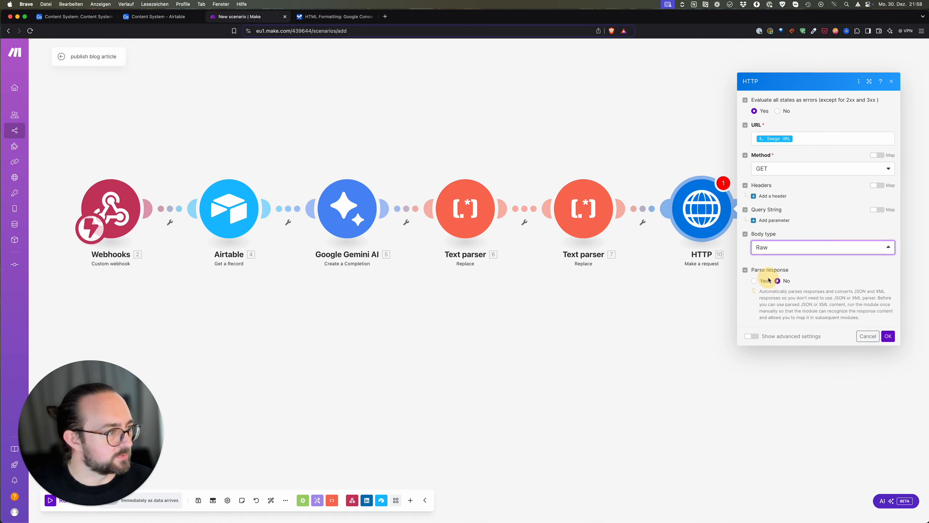
click(844, 249)
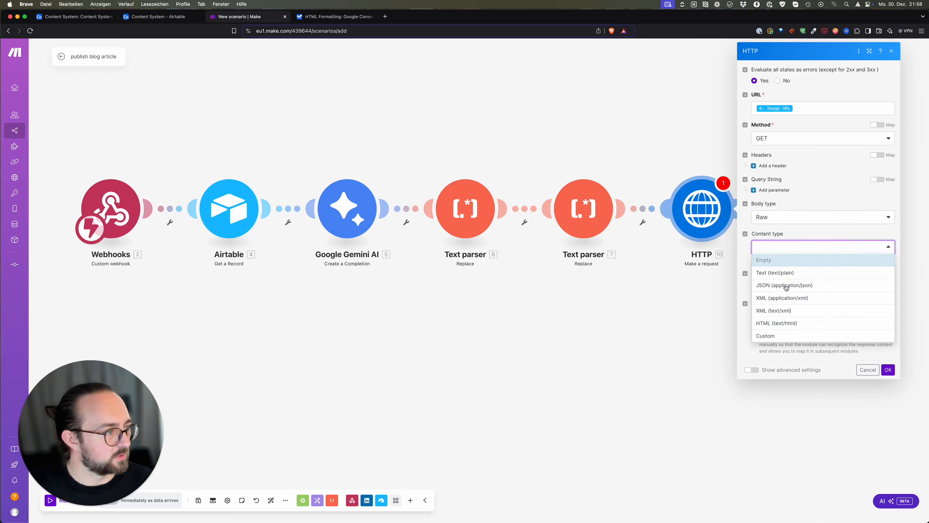
click(781, 336)
click(778, 290)
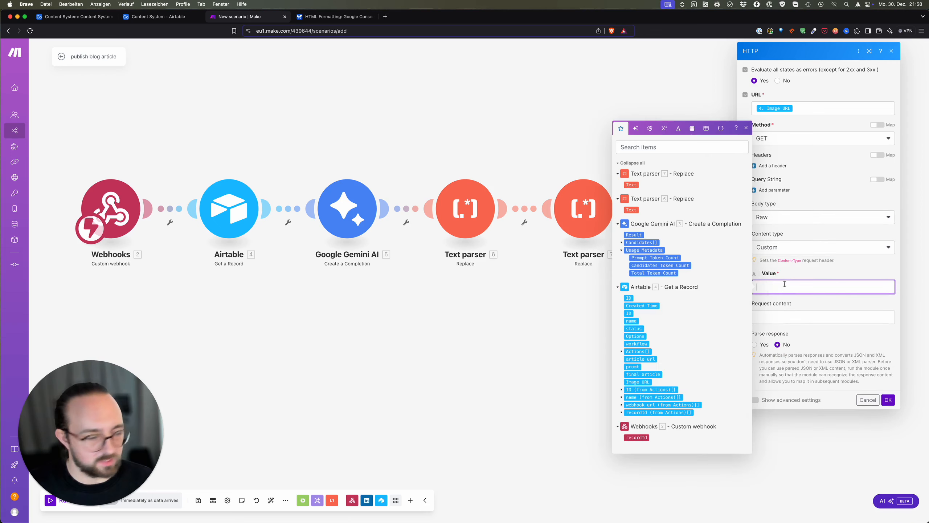
text(application/octet-stream)
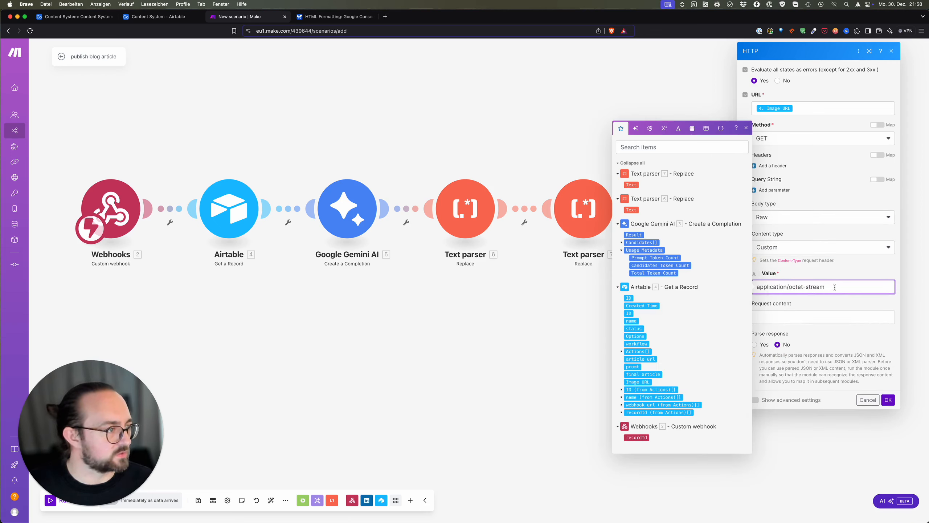
click(835, 303)
drag(836, 289, 792, 290)
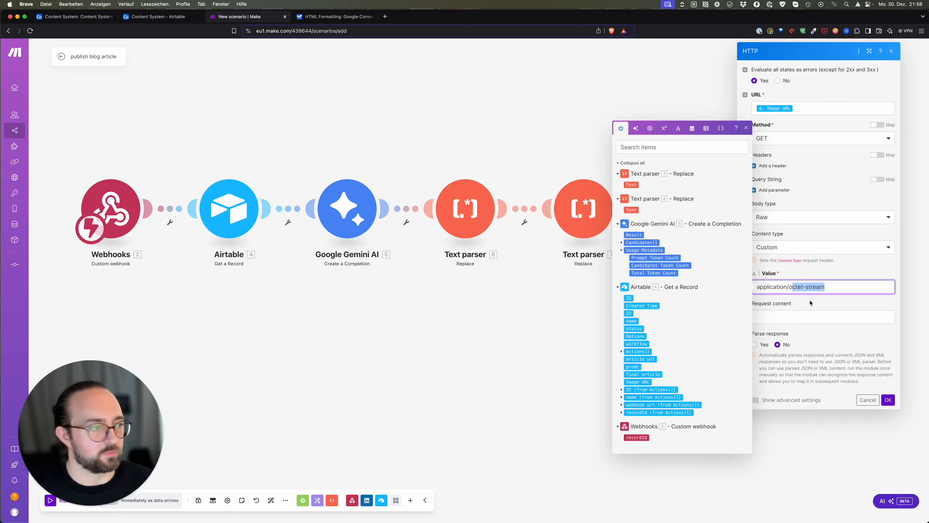
Save the HTTP request settings and link the WordPress Create a Post module after the HTTP module.
click(823, 305)
click(888, 400)
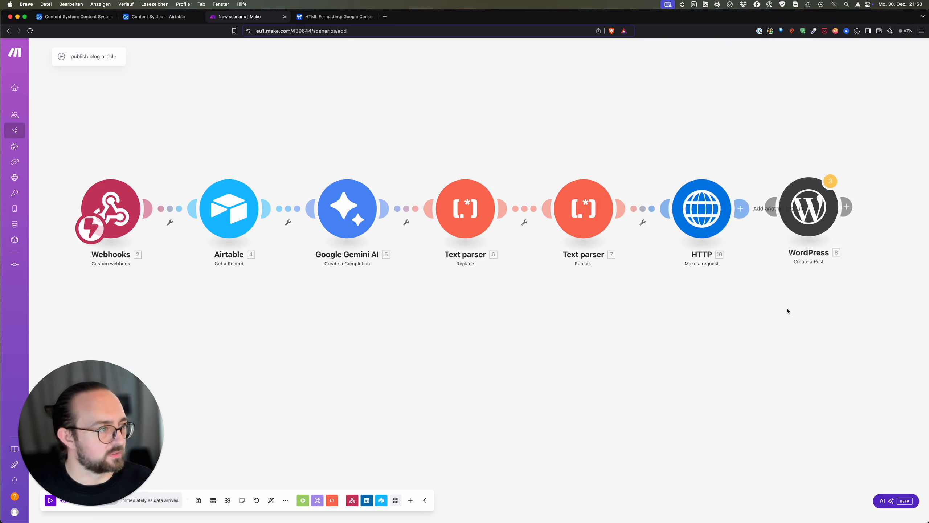
drag(786, 311, 685, 297)
click(763, 235)
drag(763, 235, 727, 233)
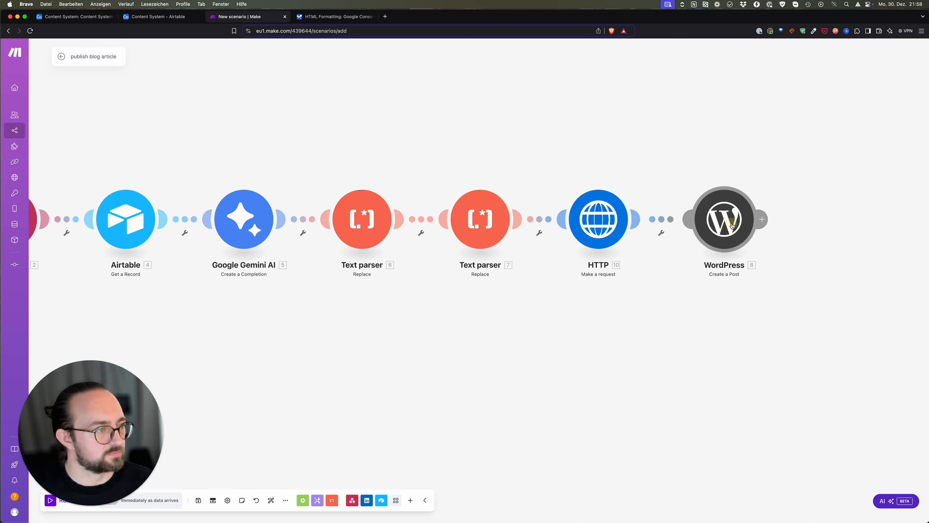
Look through the WordPress Create a Post module's settings down to the Featured media ID field and close them.
click(765, 256)
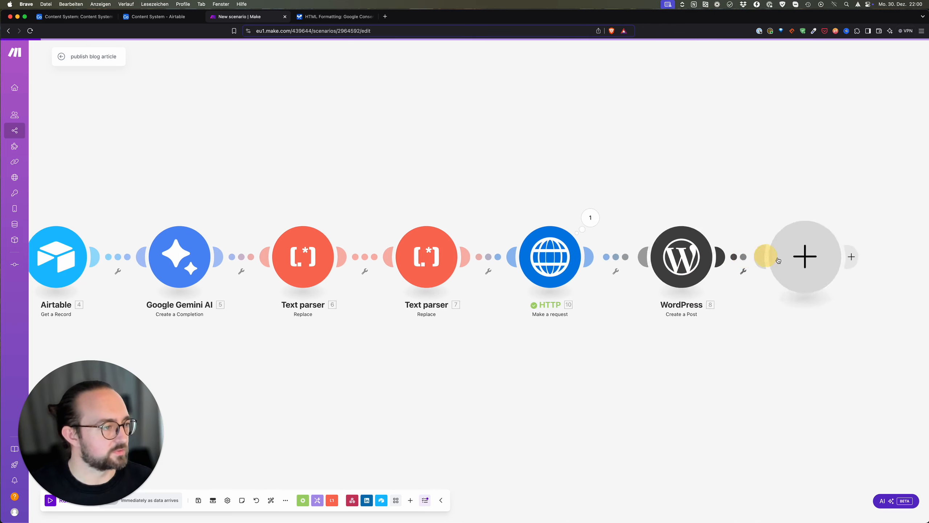
click(831, 169)
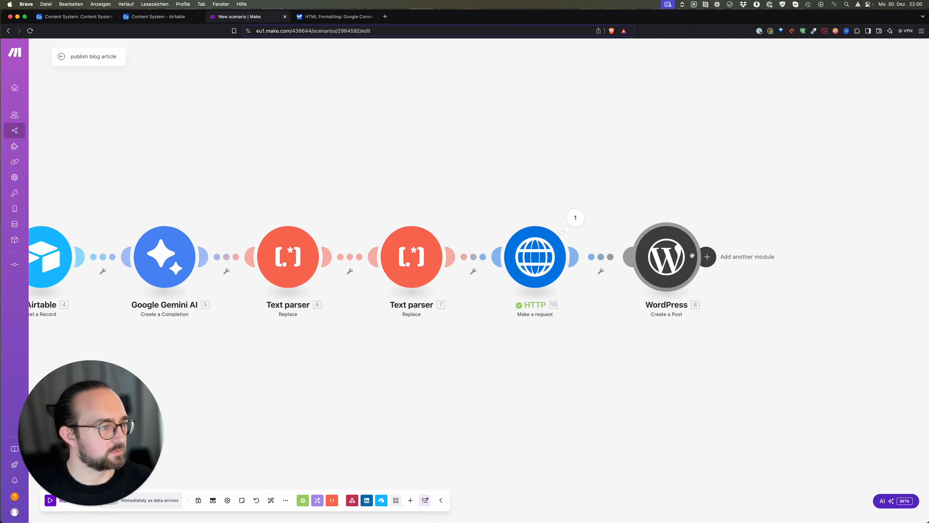
click(668, 259)
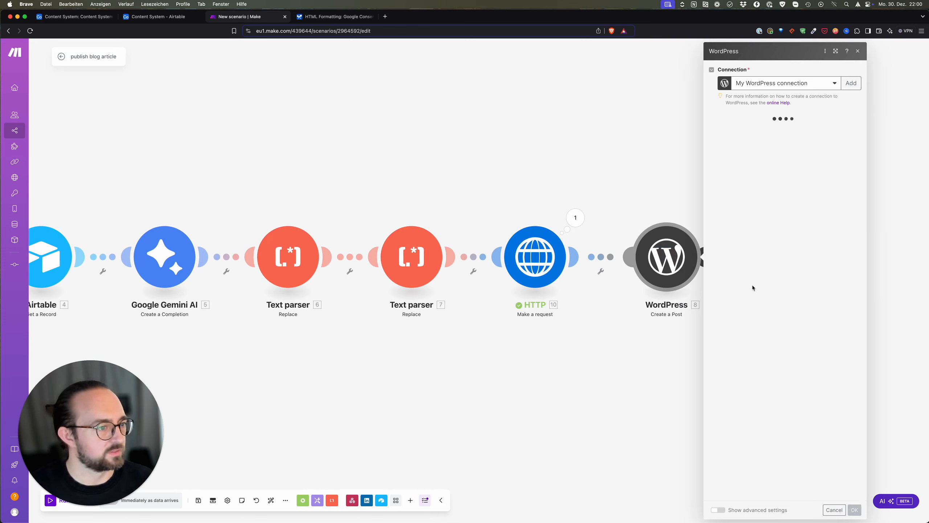
scroll(753, 286, down, 5)
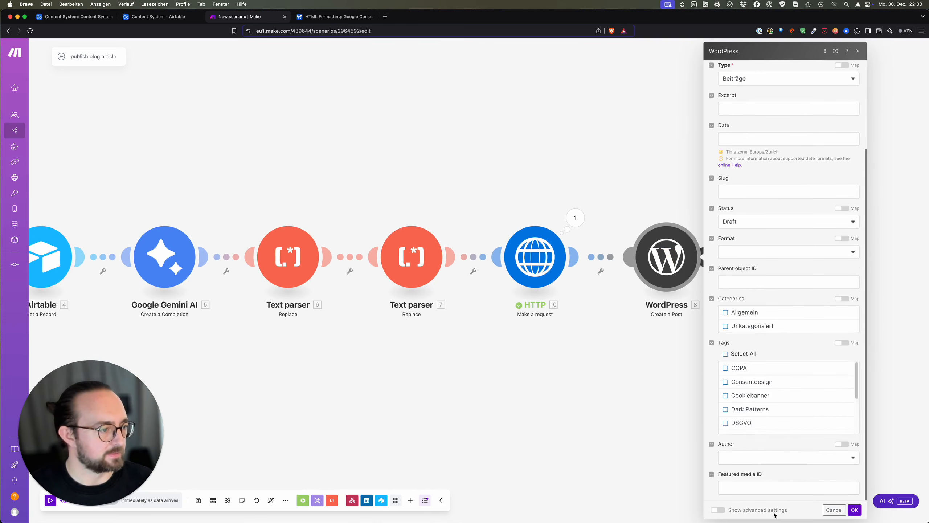
click(633, 375)
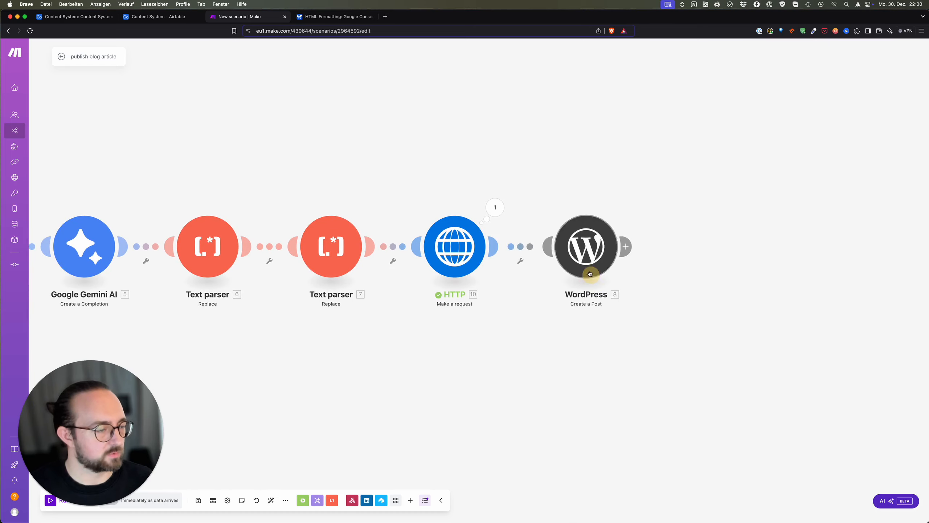
Move the WordPress Create a Post module farther from the HTTP module and unlink the two.
drag(591, 269, 695, 252)
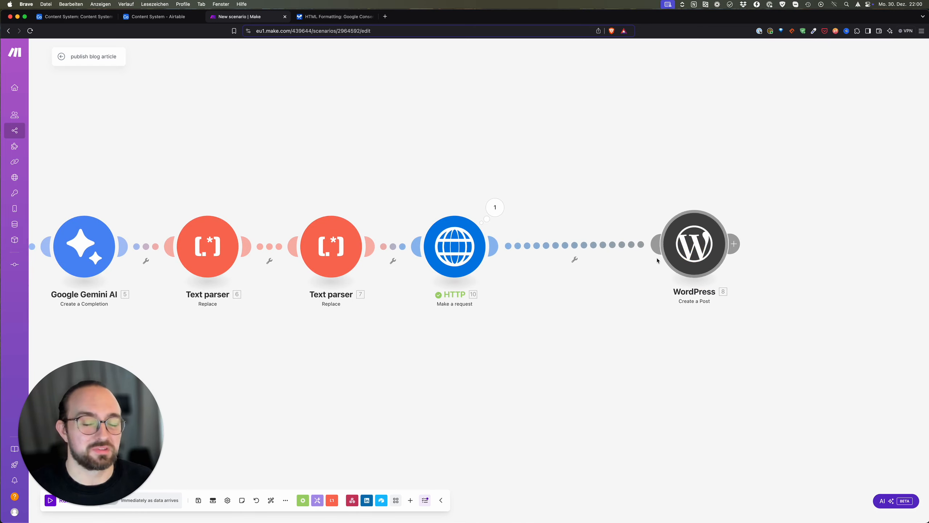
right_click(608, 246)
click(622, 268)
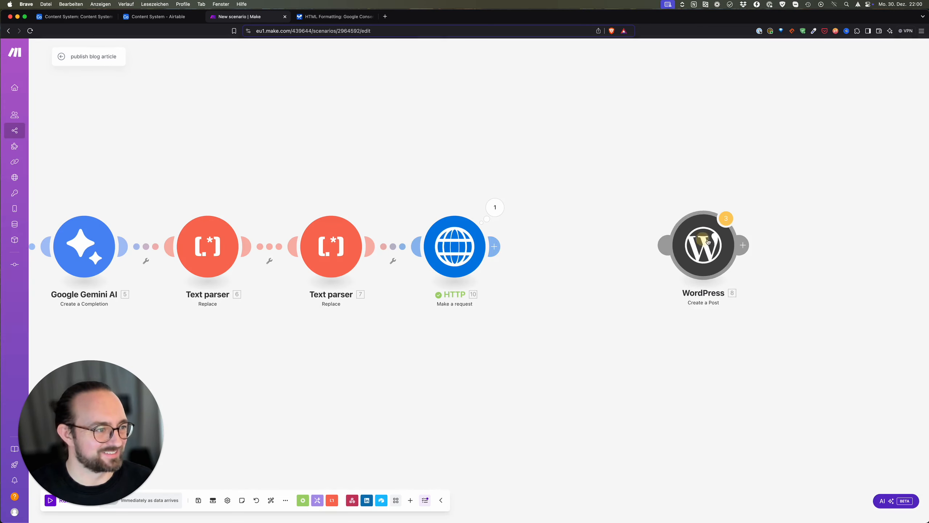
Add a WordPress "Create a Media Item" module after the HTTP module.
click(499, 247)
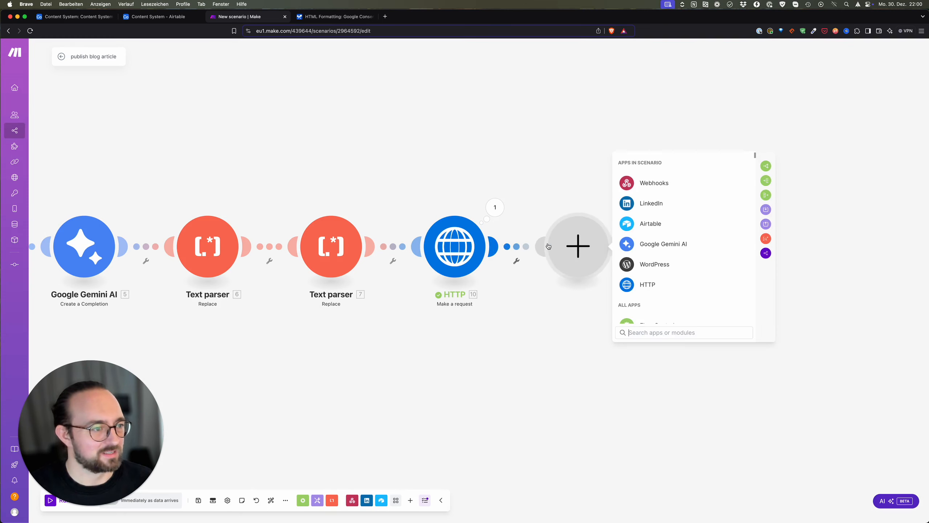
click(671, 266)
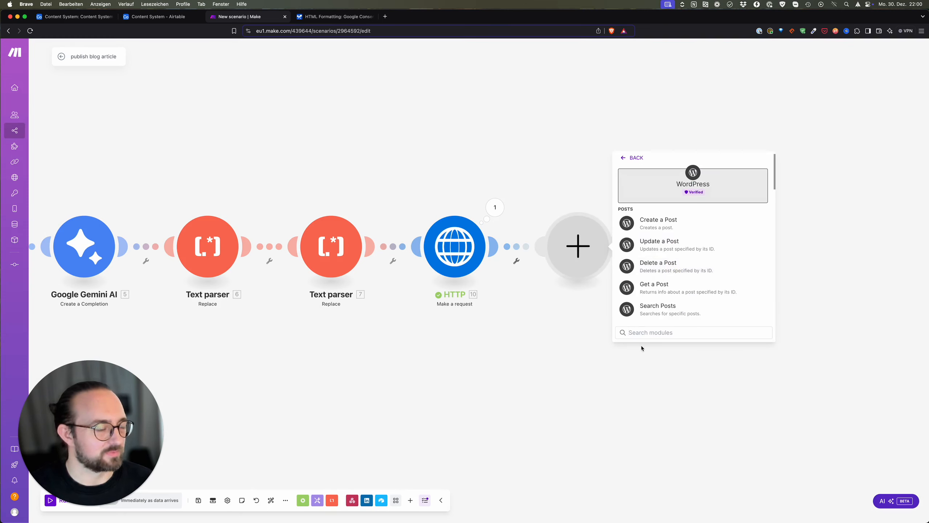
scroll(688, 262, down, 8)
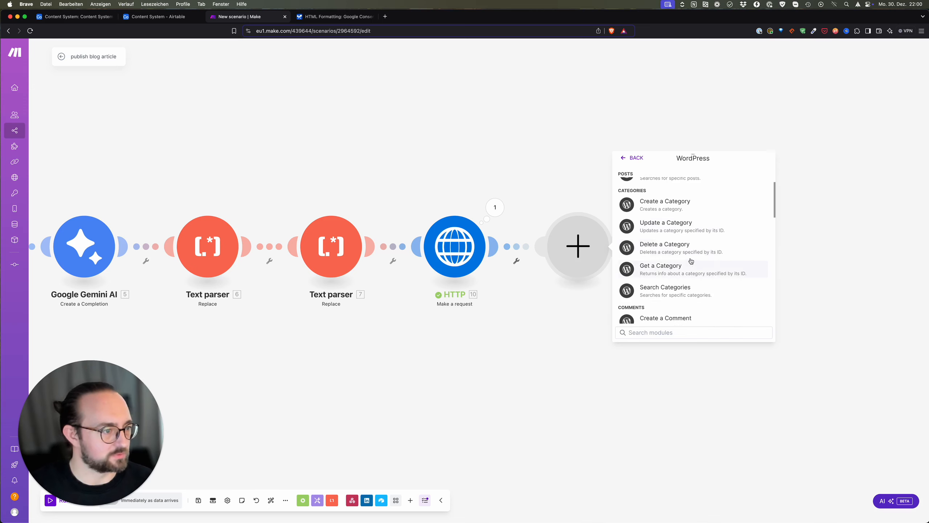
scroll(692, 258, down, 5)
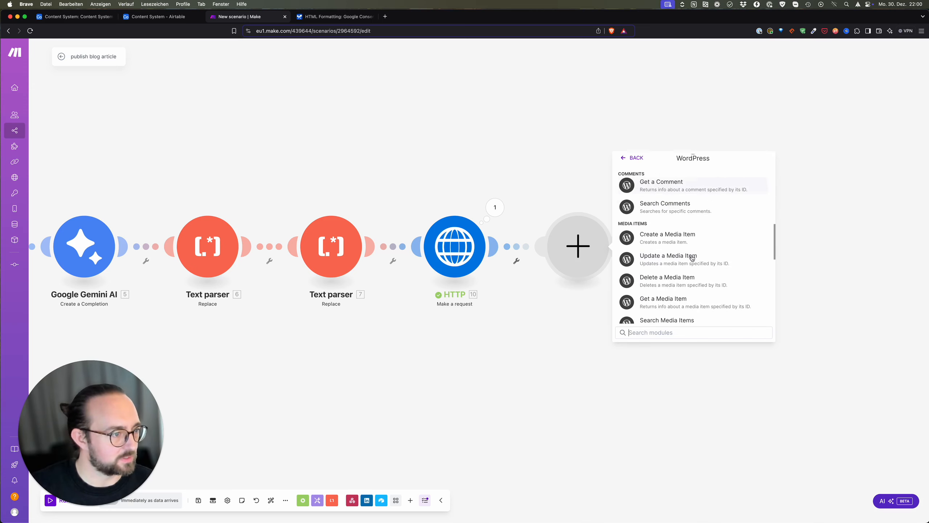
scroll(724, 250, down, 1)
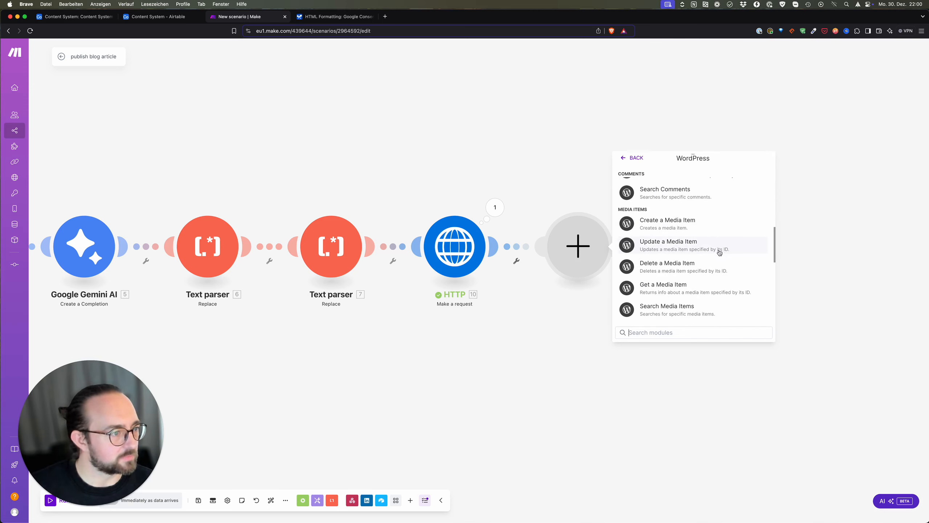
click(704, 224)
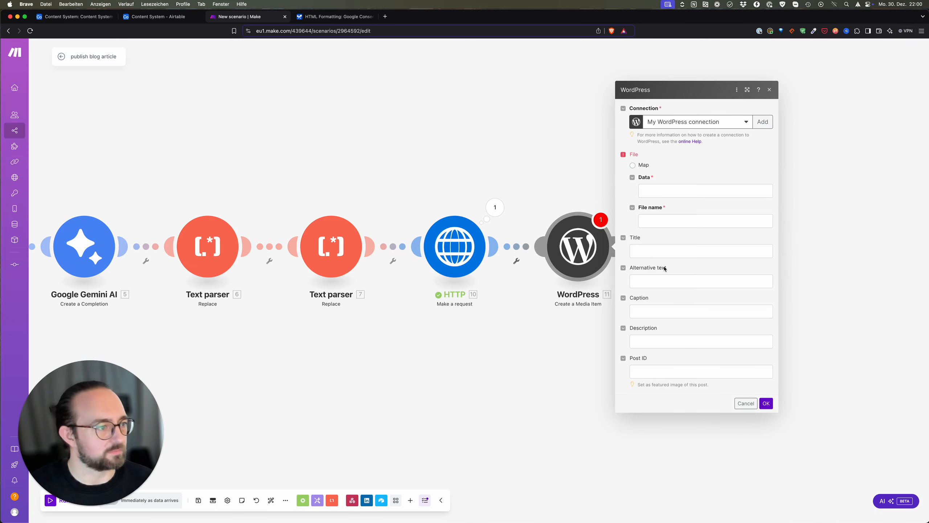
Map the media item's file data to the HTTP response Data, name the file test_image.jpg and save the module.
click(632, 165)
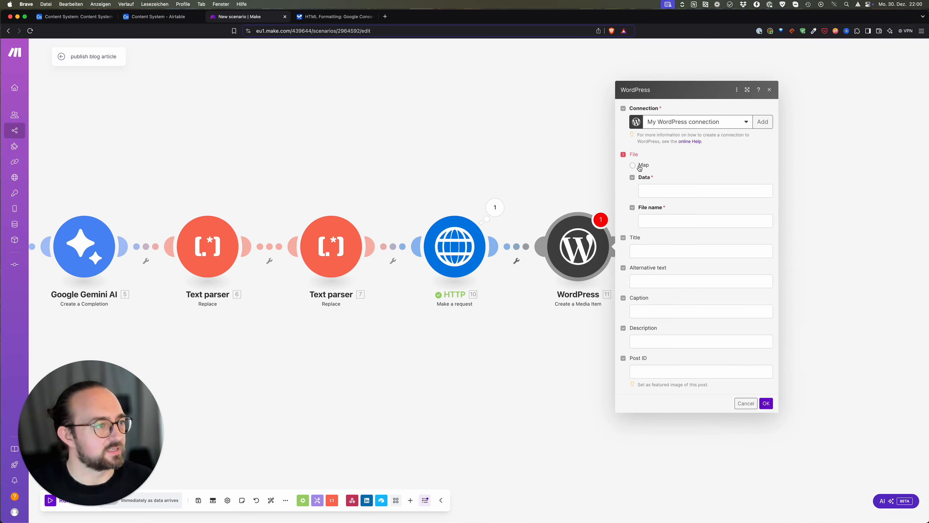
click(656, 187)
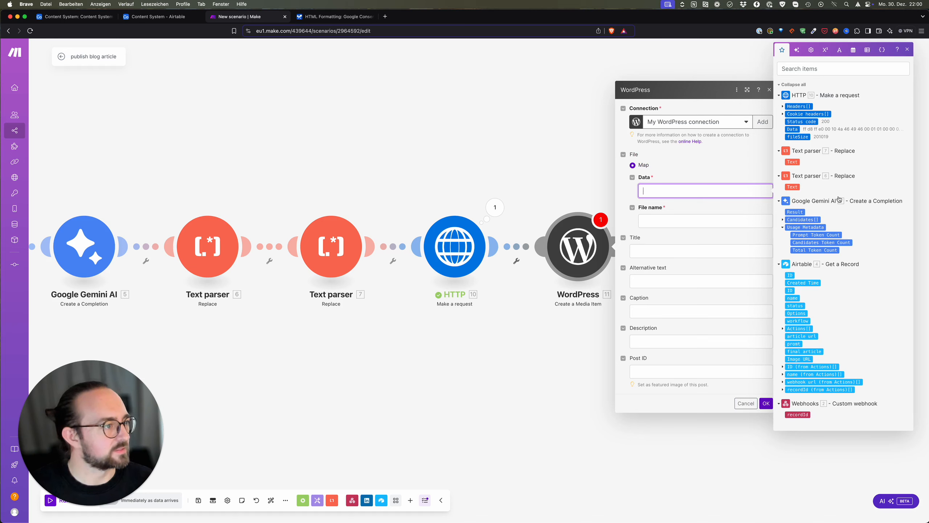
click(792, 129)
click(665, 220)
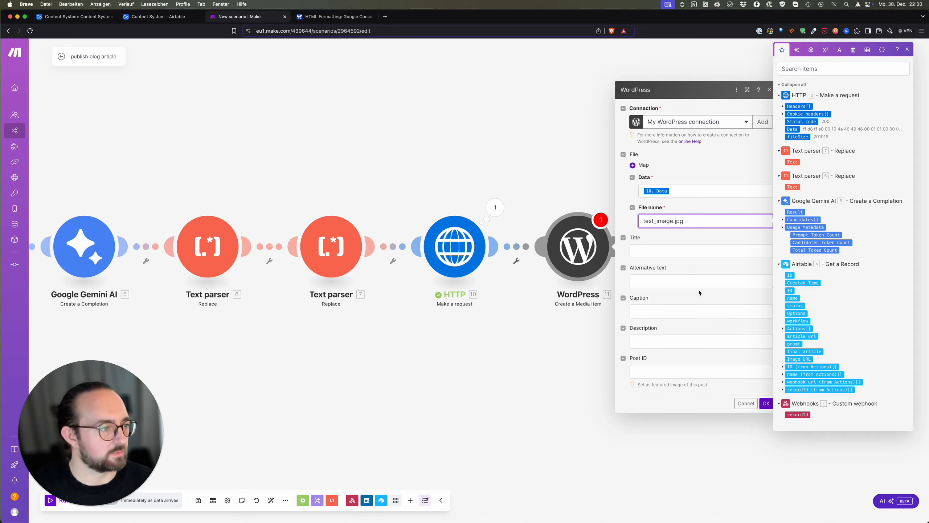
click(703, 266)
click(765, 402)
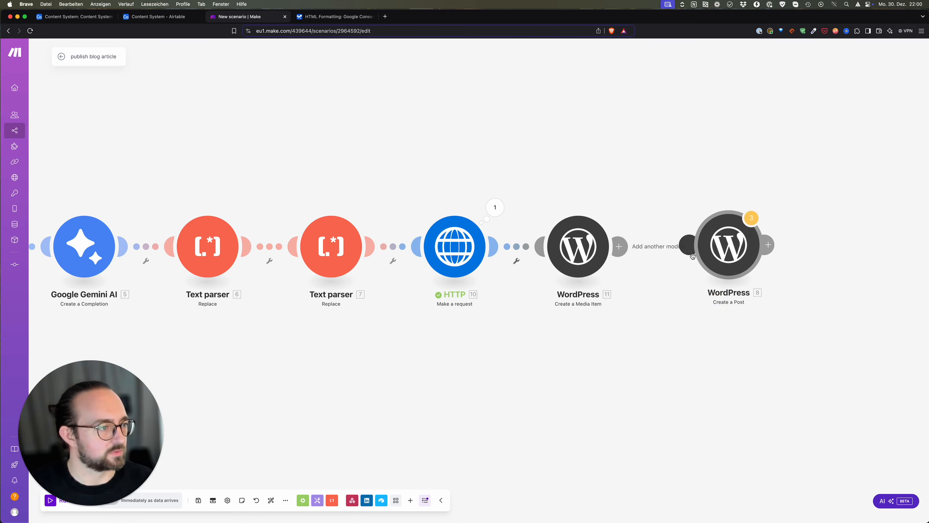
Link Create a Post after Create a Media Item and map its Featured media ID to the Media Item ID.
drag(693, 255, 618, 245)
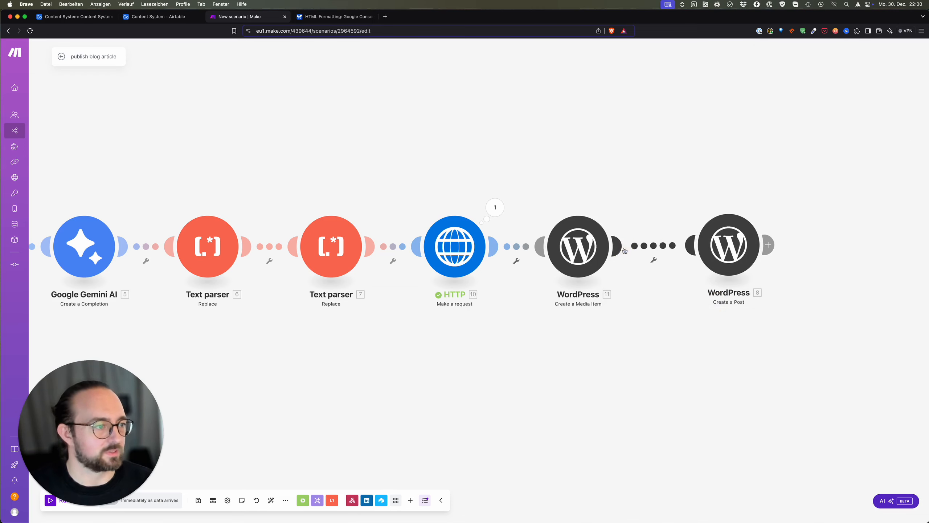
click(744, 242)
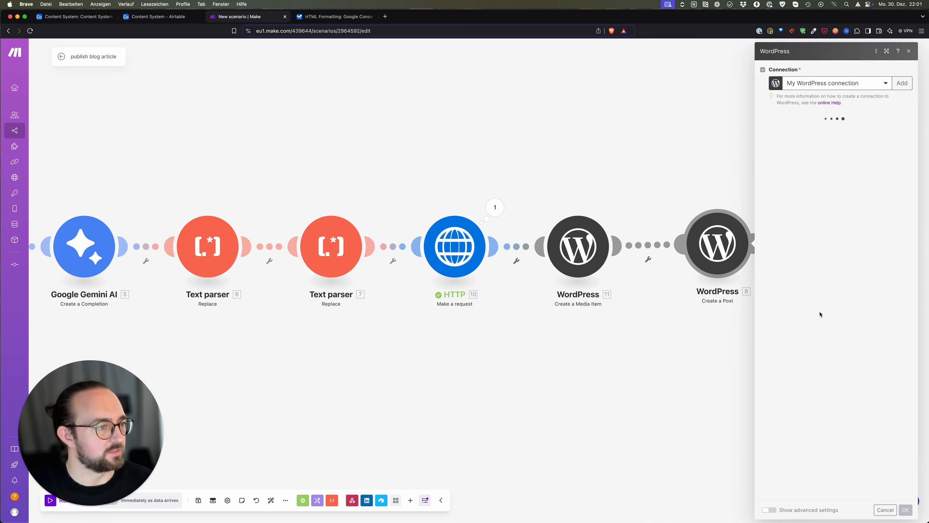
scroll(816, 300, down, 3)
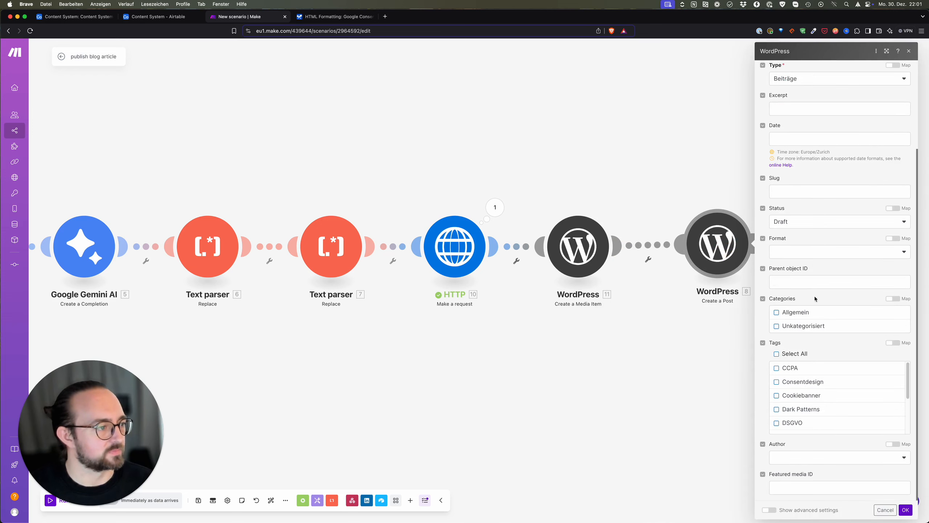
click(798, 484)
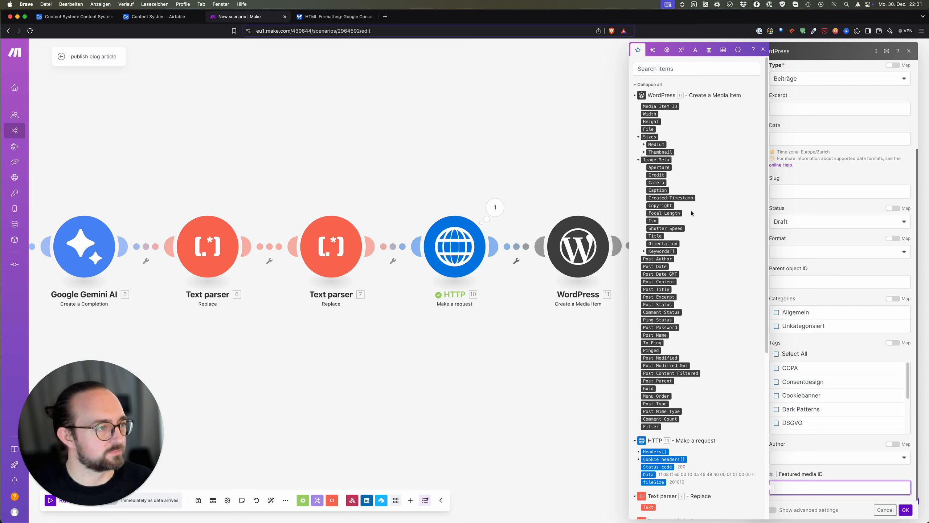
click(660, 106)
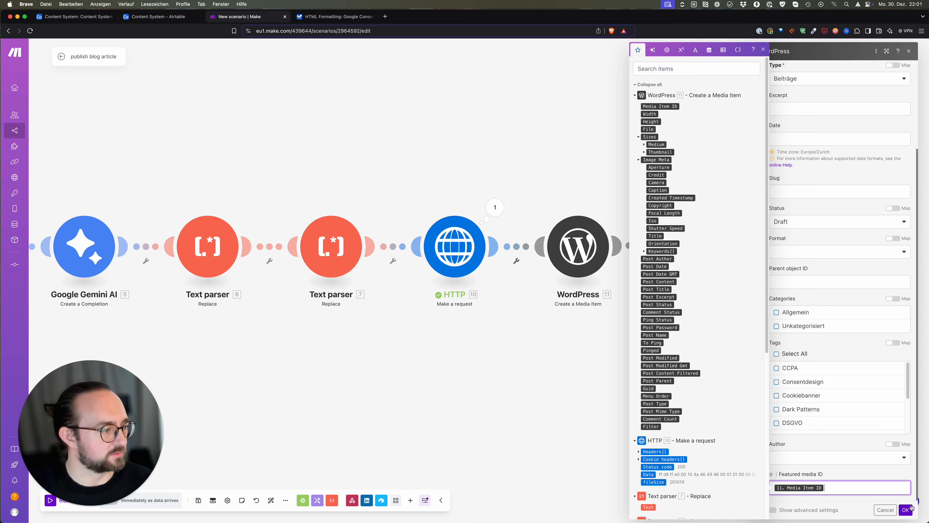
click(907, 510)
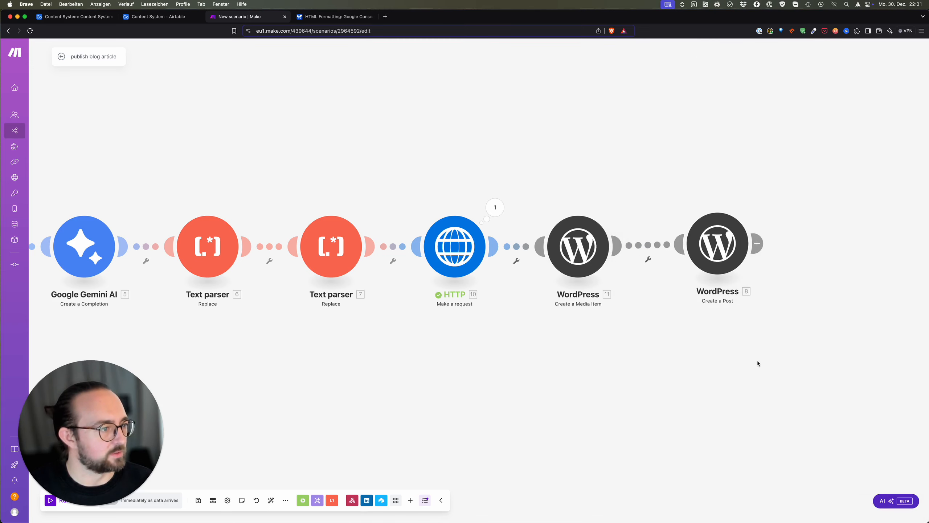
scroll(561, 351, left, 5)
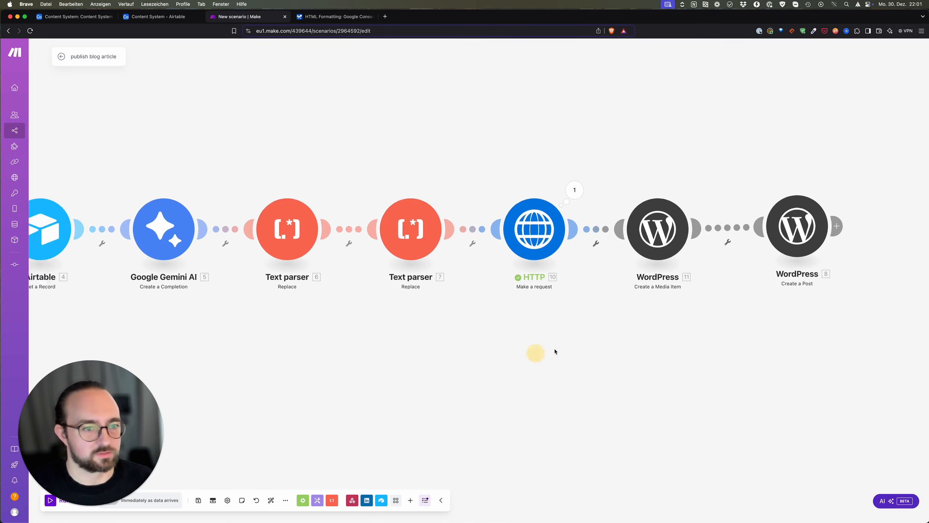
click(816, 235)
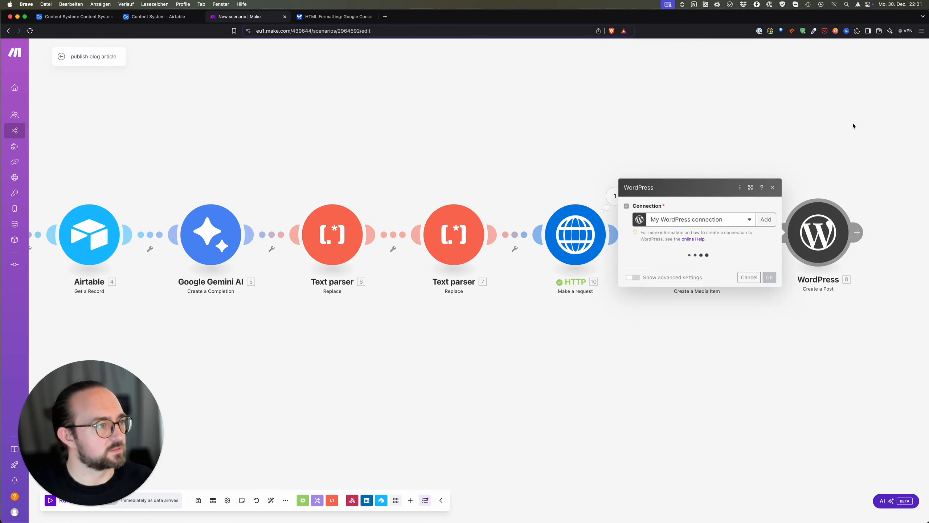
click(826, 149)
drag(593, 149, 658, 162)
scroll(658, 162, down, 3)
drag(624, 135, 609, 142)
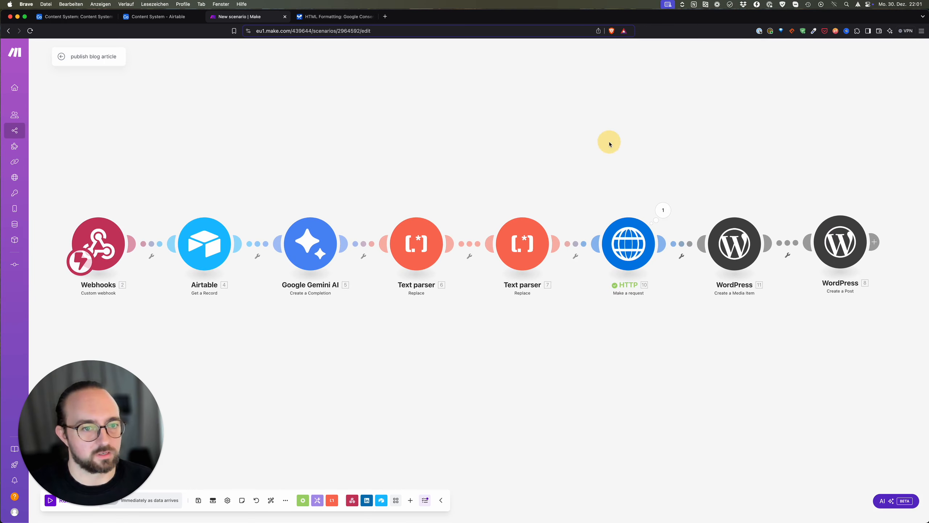
drag(136, 444, 142, 442)
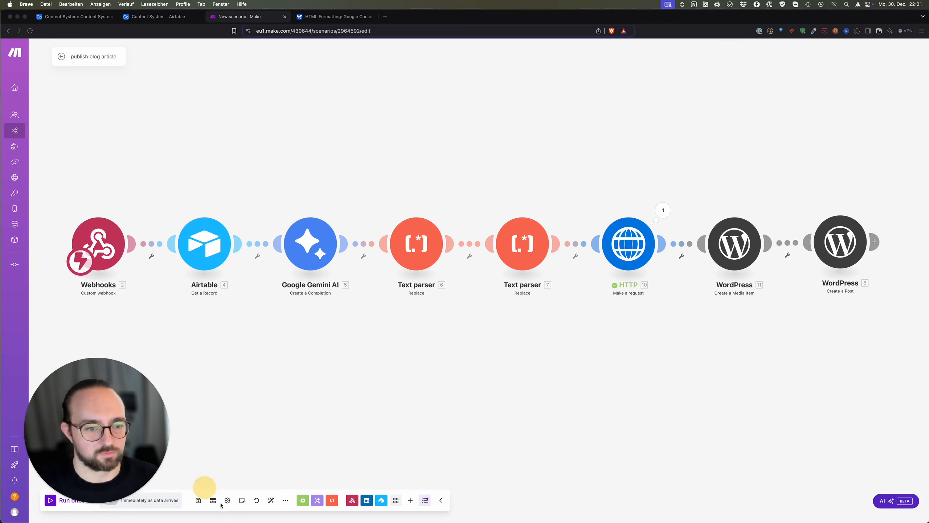
Save the publish blog article scenario and run it once so it waits for webhook data.
click(198, 502)
click(197, 502)
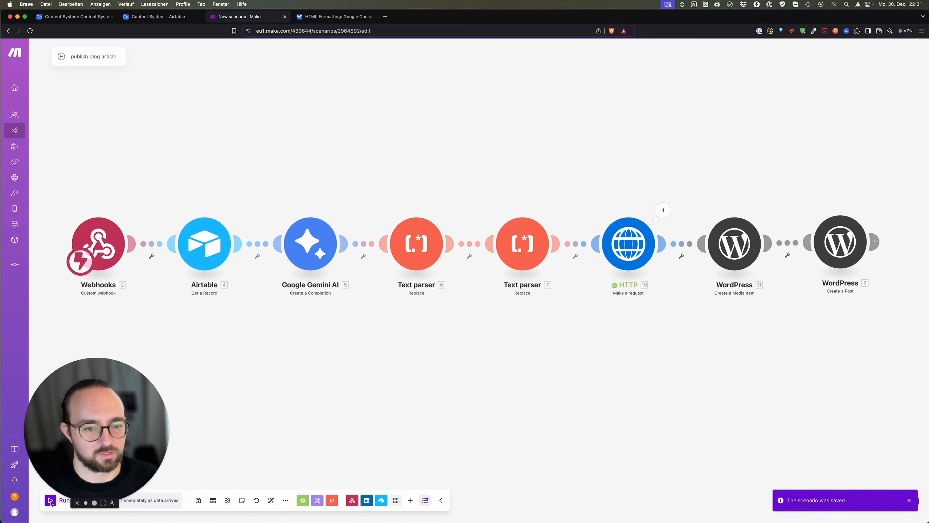
drag(101, 435, 845, 435)
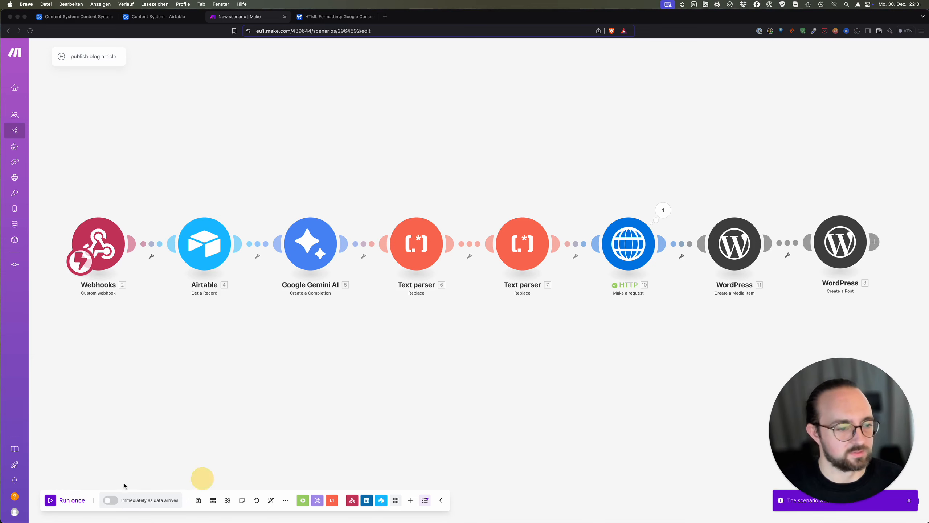
click(50, 500)
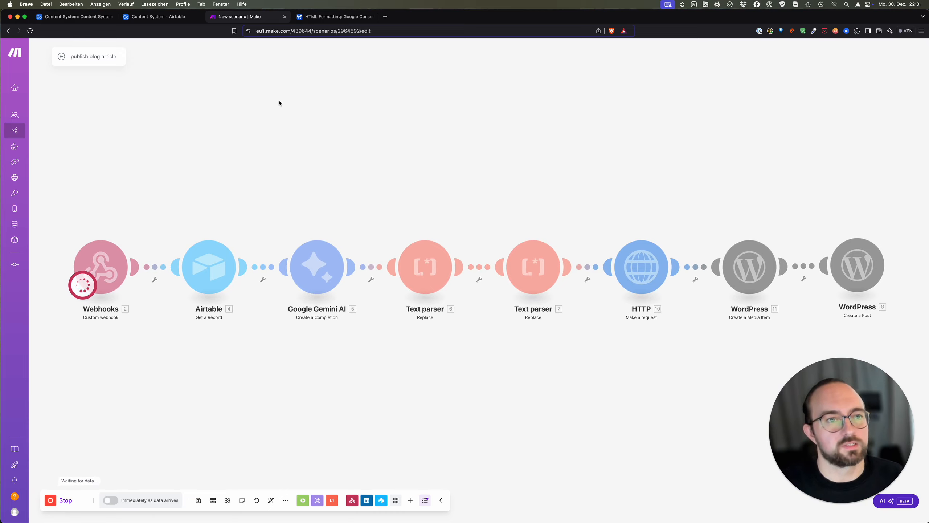
Switch to the Airtable Content System table and set the first record's workflow to "publish to WordPress".
click(82, 16)
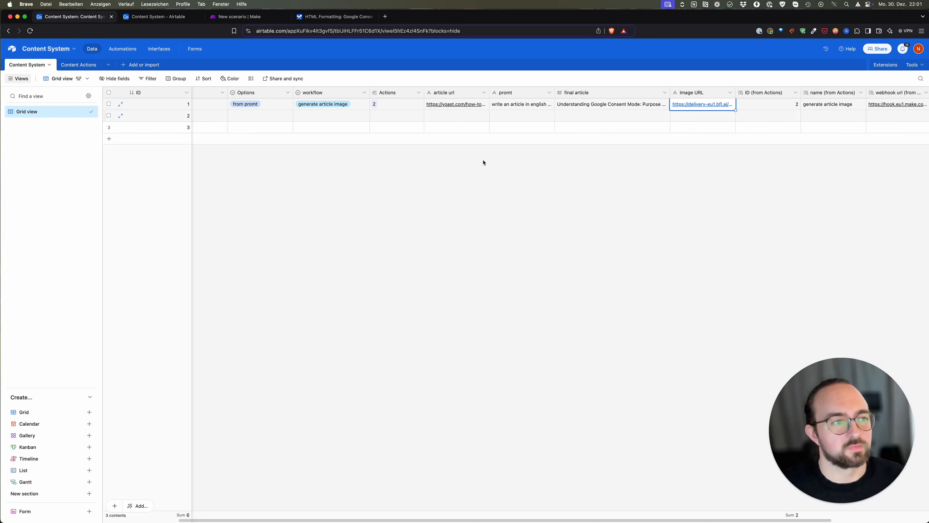
click(389, 159)
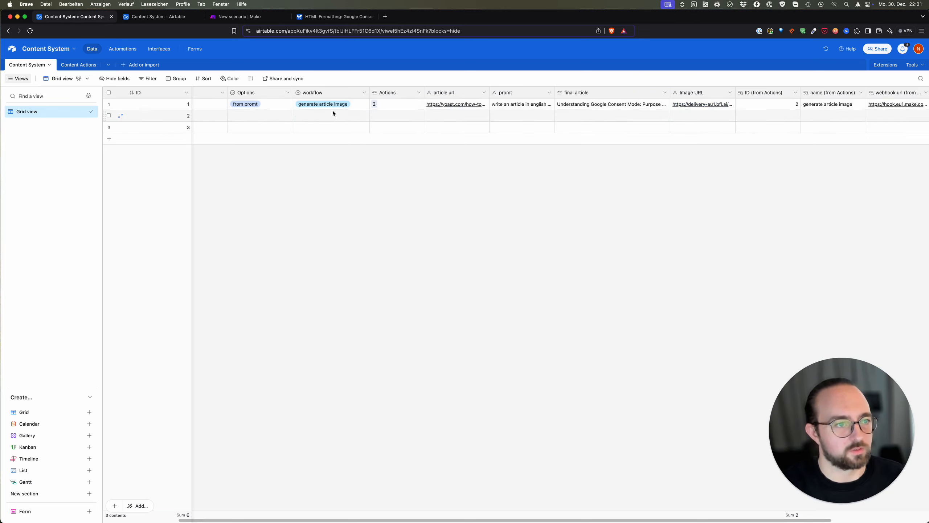
click(351, 106)
key(BackSpace)
click(346, 107)
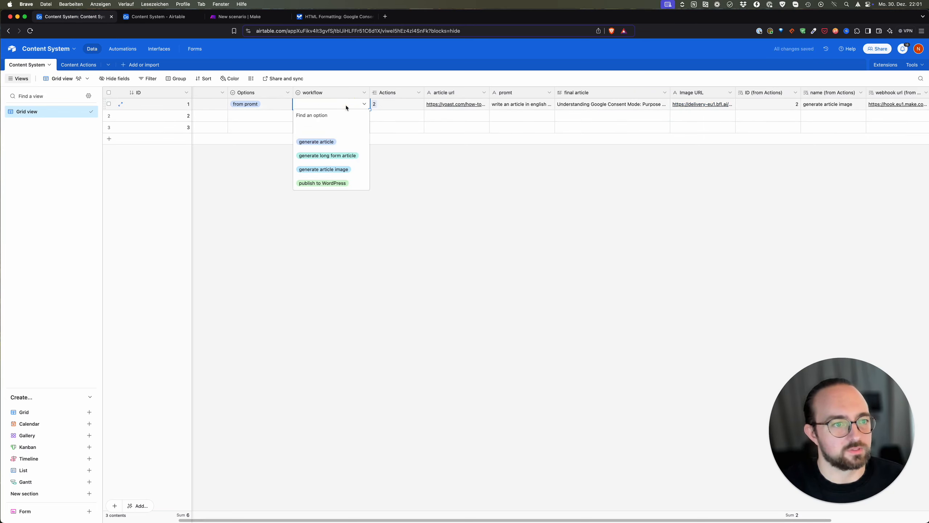
click(344, 184)
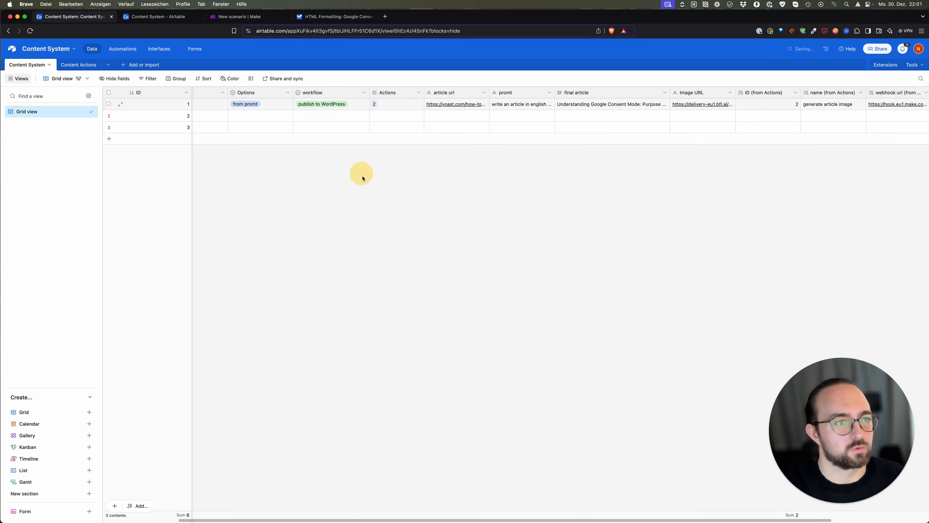
Return to the Make scenario and inspect the HTTP module's run output, including its Data, and the WordPress modules' run.
click(242, 17)
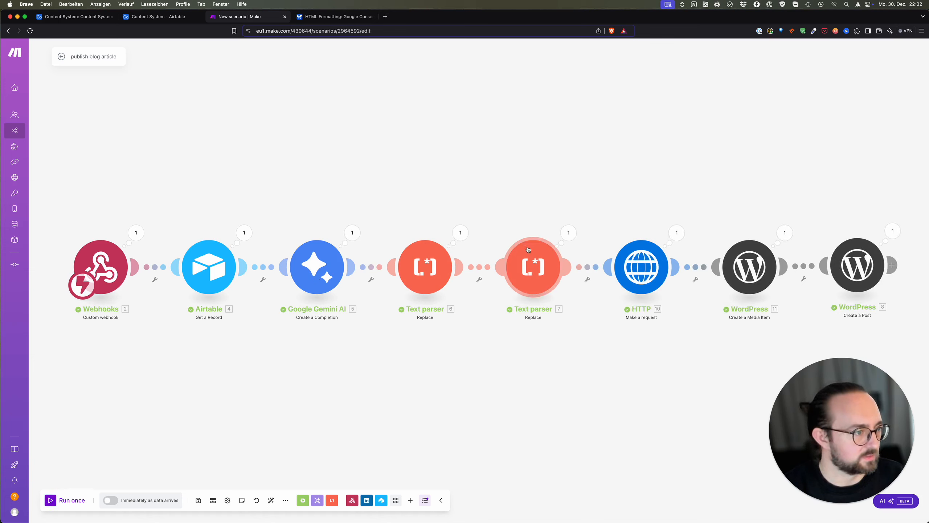
click(677, 233)
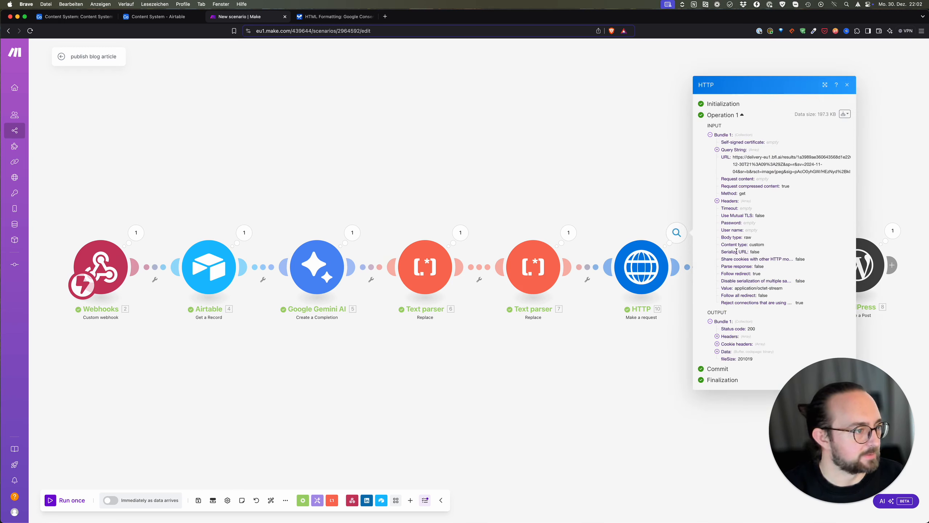
click(717, 352)
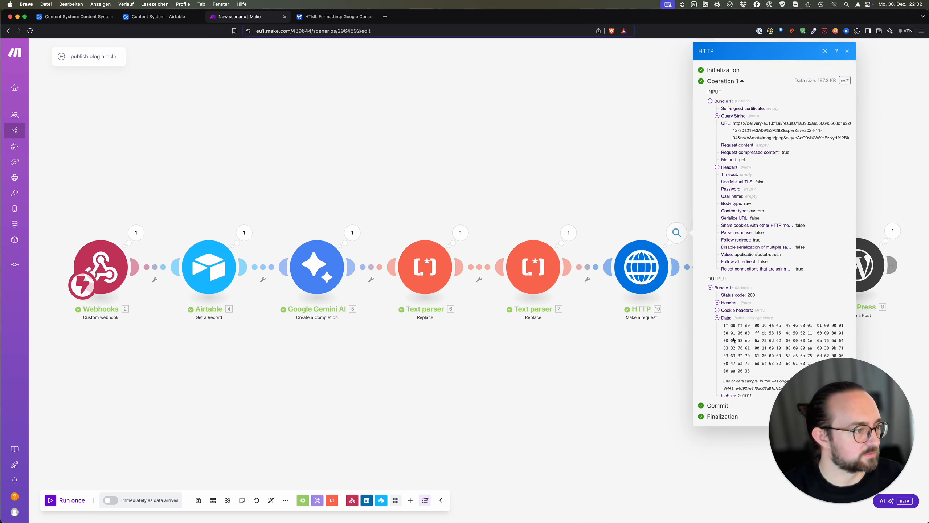
click(647, 189)
drag(757, 172, 671, 171)
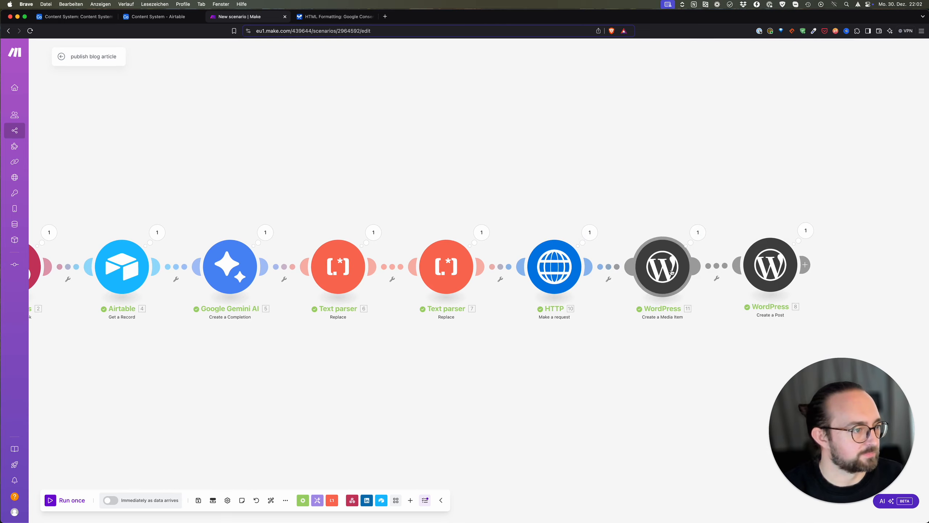
click(708, 225)
click(695, 198)
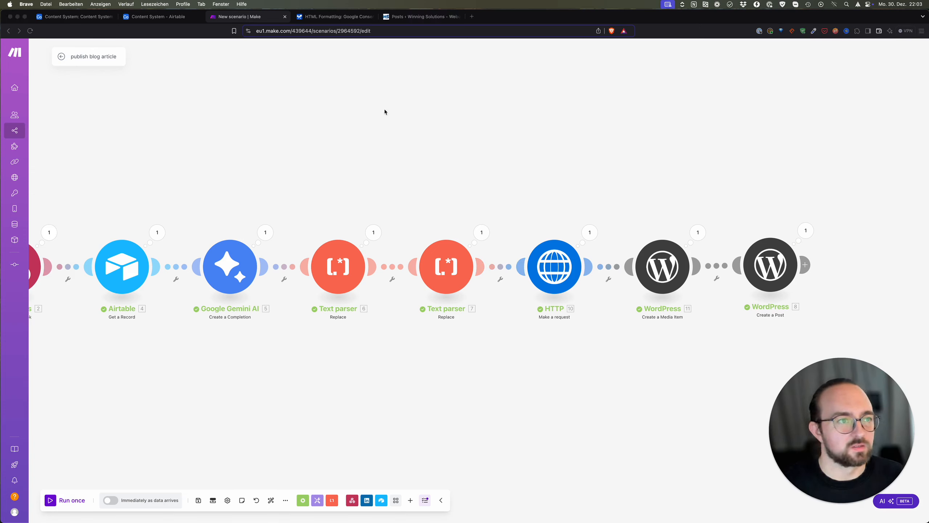
Switch to the WordPress draft posts list and open the preview of the "testing promt" post.
click(419, 18)
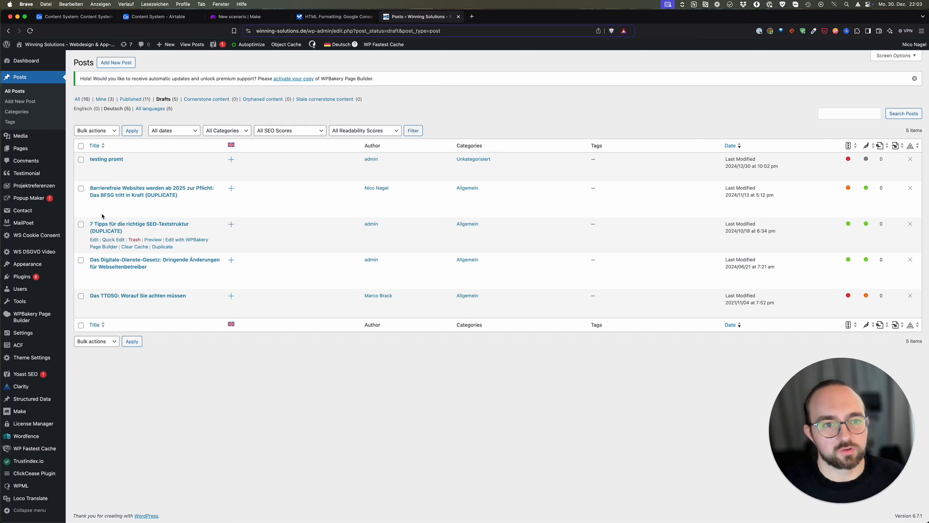
drag(123, 159, 91, 159)
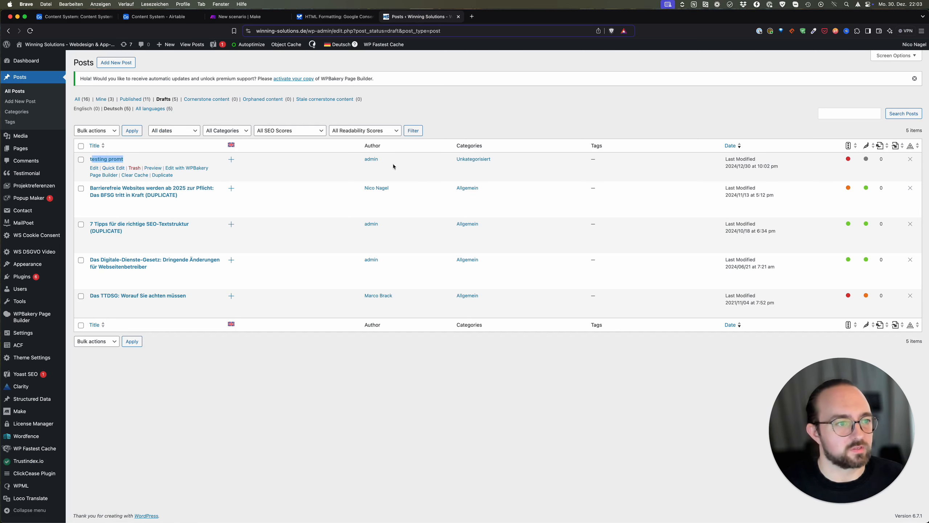
click(372, 148)
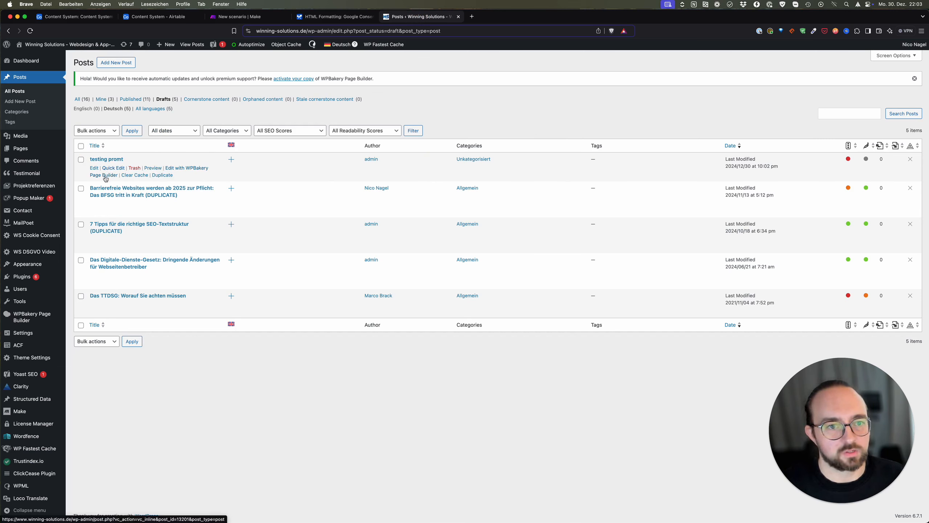
click(153, 167)
click(489, 16)
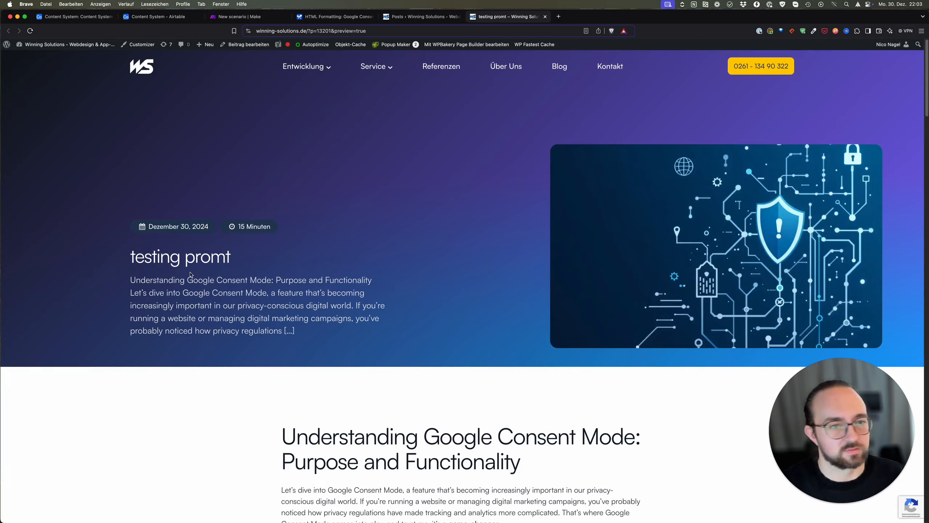
Examine the previewed article's headings, bold text, paragraphs and featured image, and return to the Make scenario.
scroll(188, 272, down, 15)
scroll(411, 248, down, 20)
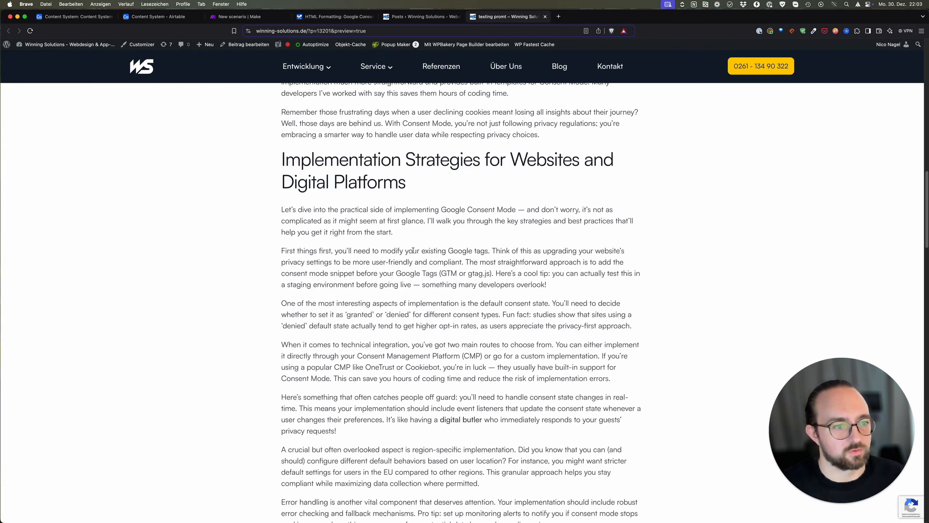
scroll(417, 255, down, 10)
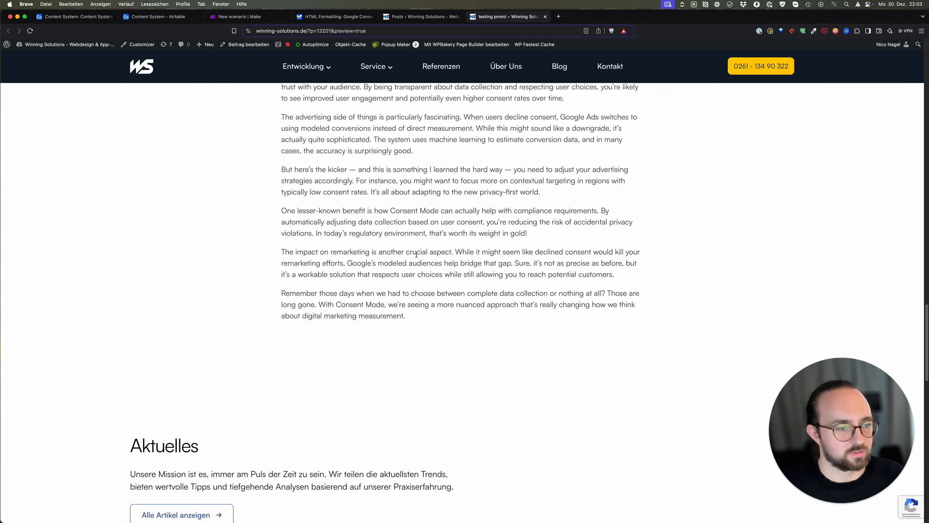
scroll(417, 258, up, 10)
scroll(417, 259, up, 20)
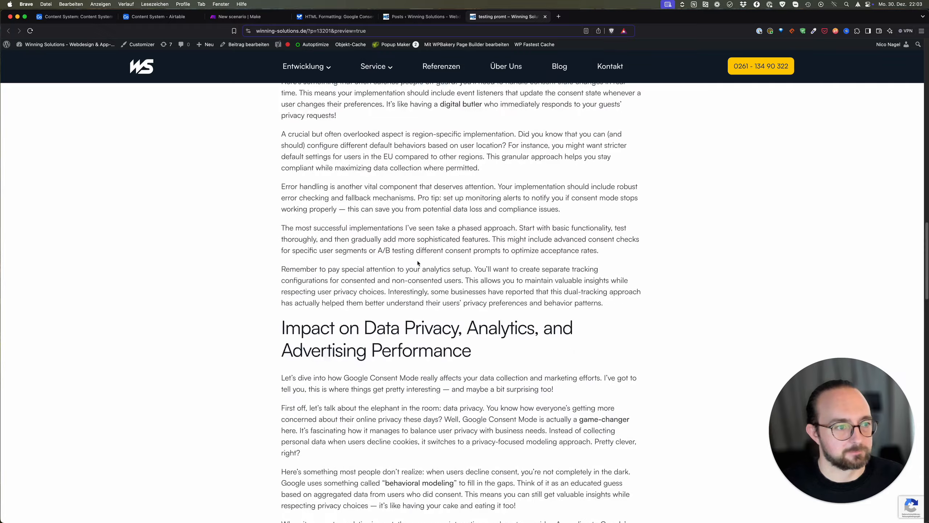
scroll(417, 261, up, 10)
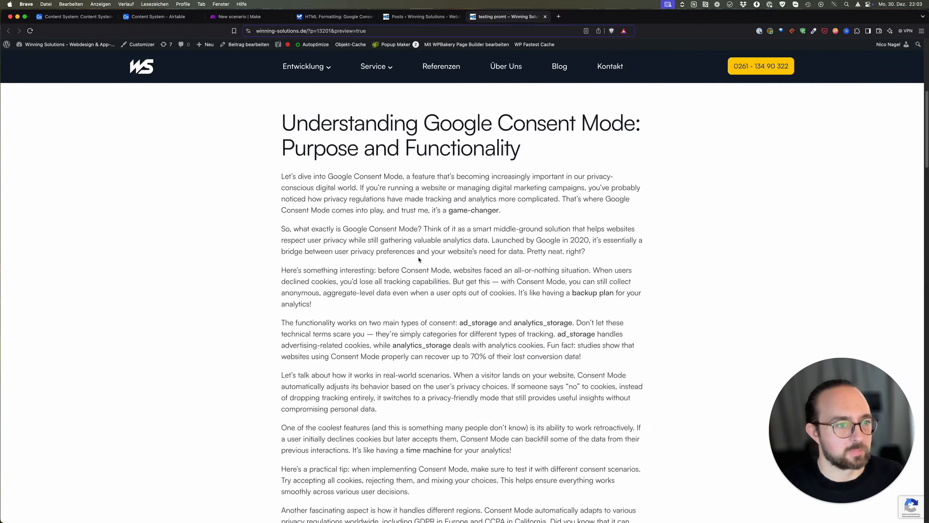
scroll(435, 288, down, 5)
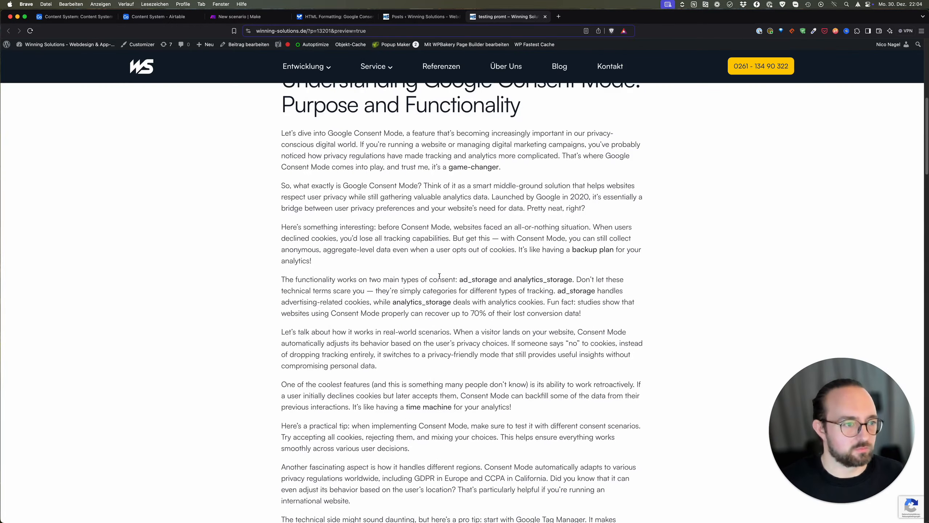
scroll(453, 261, down, 5)
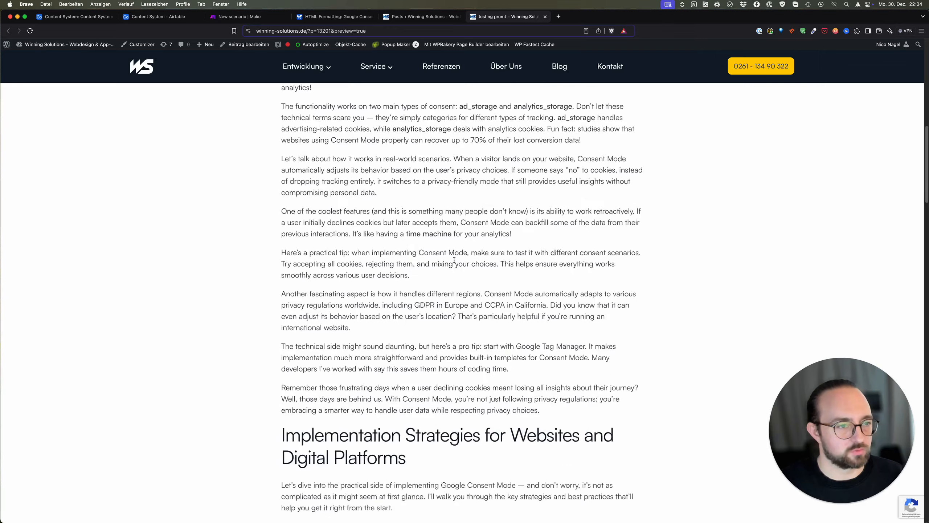
scroll(455, 259, up, 7)
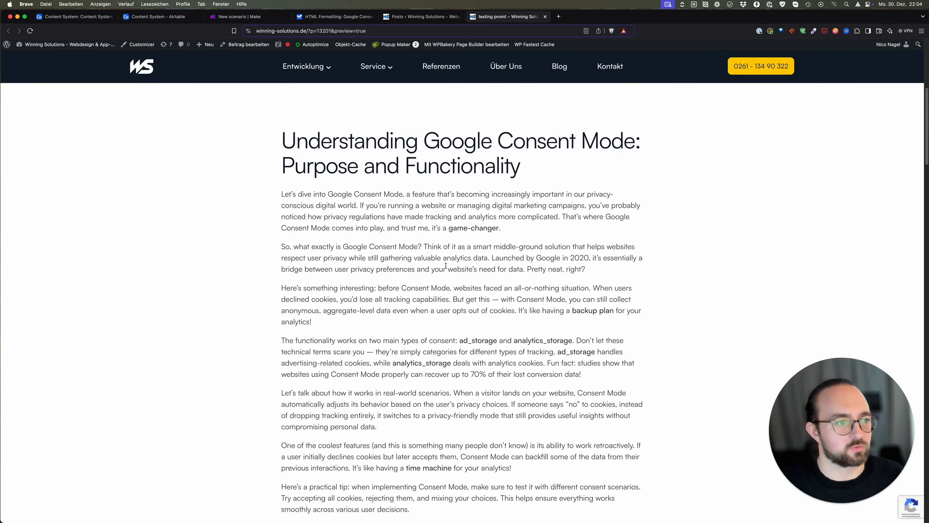
scroll(446, 266, down, 3)
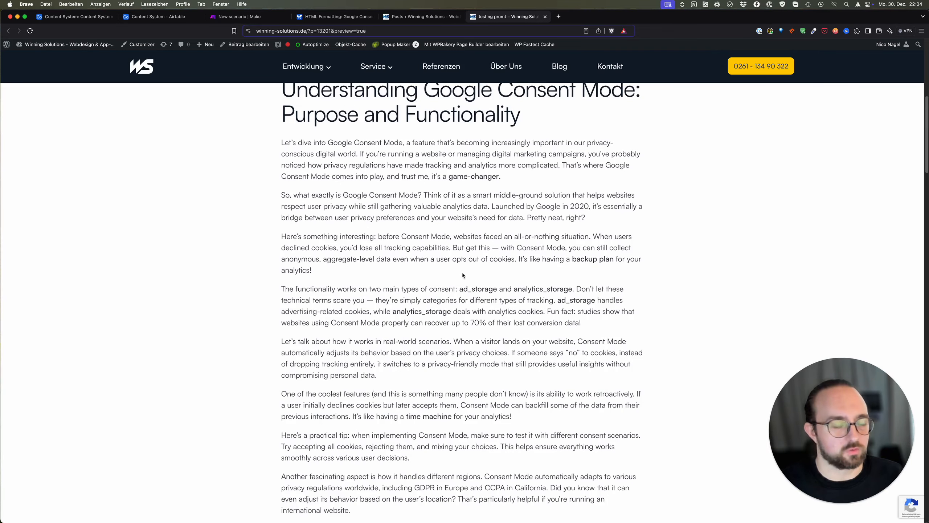
scroll(451, 207, down, 3)
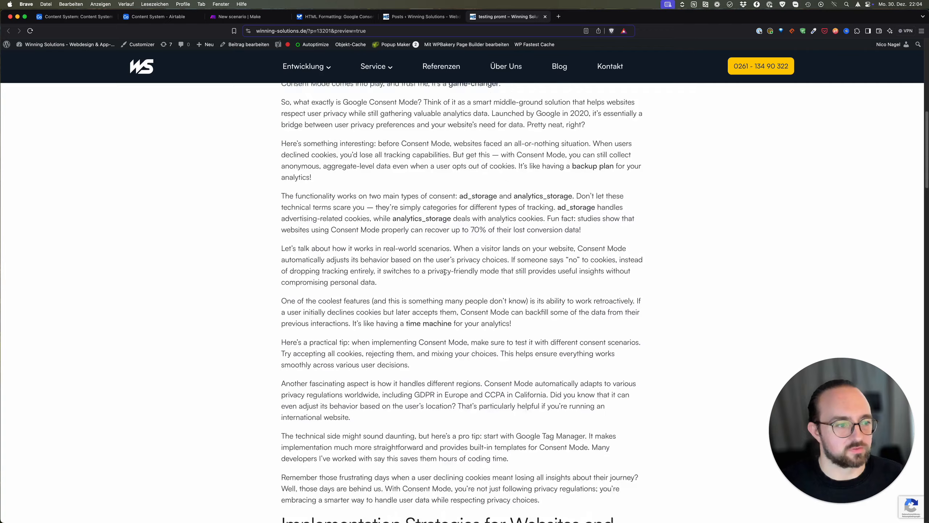
scroll(451, 208, up, 10)
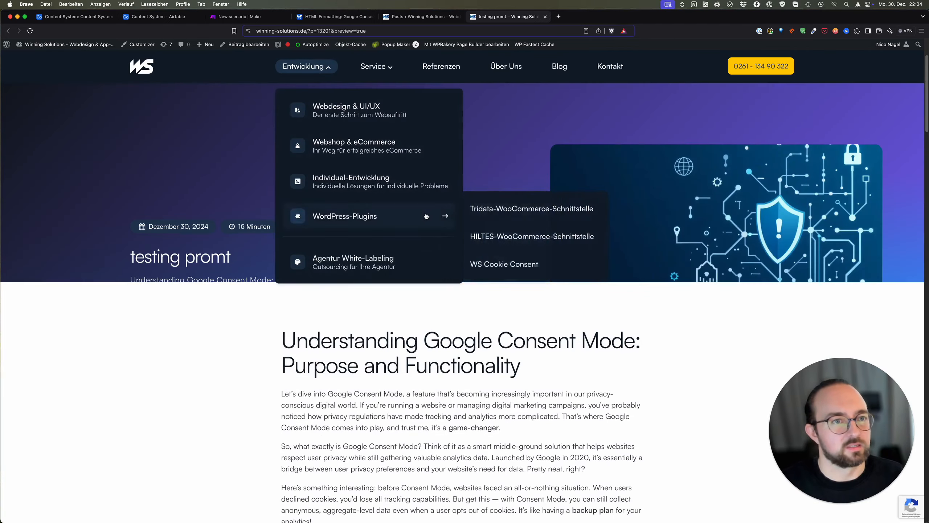
click(255, 18)
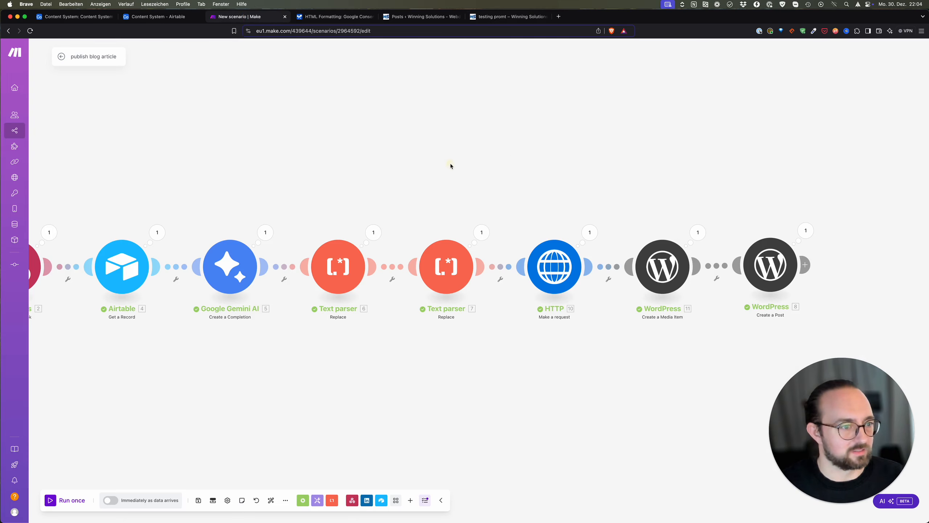